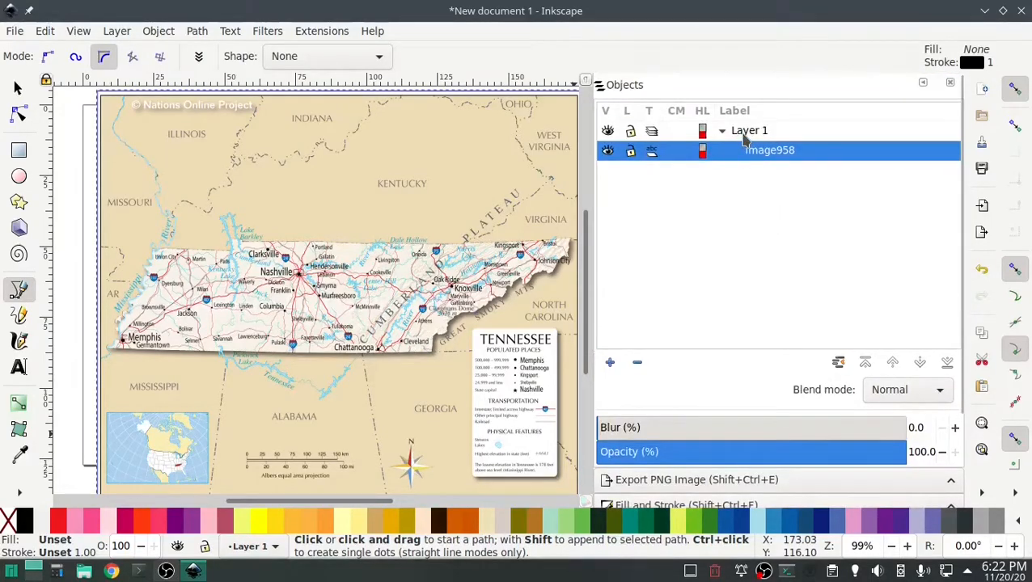
Step: Add a new layer named Layer 2 above Layer 1
right_click(745, 138)
click(774, 165)
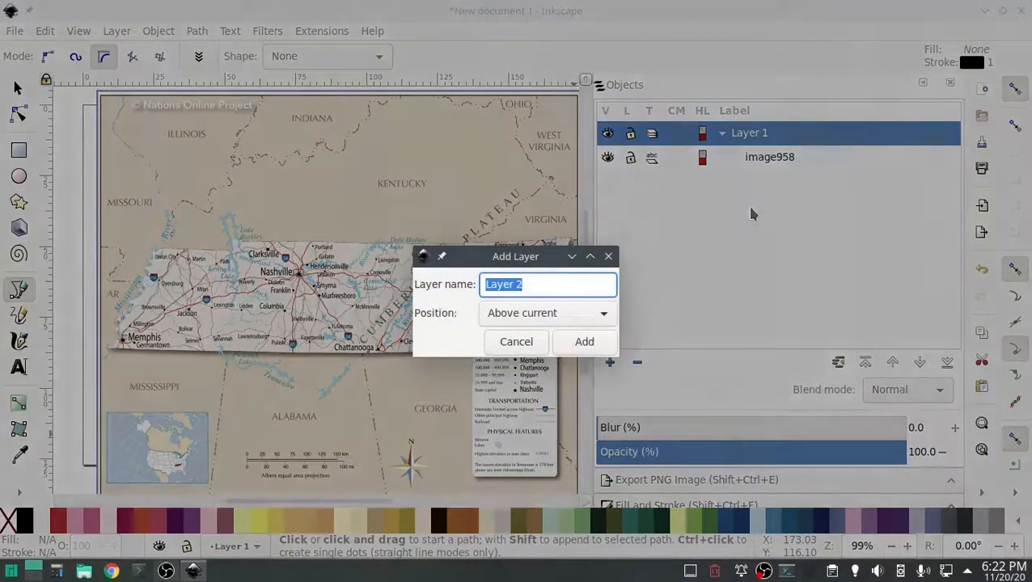
click(582, 341)
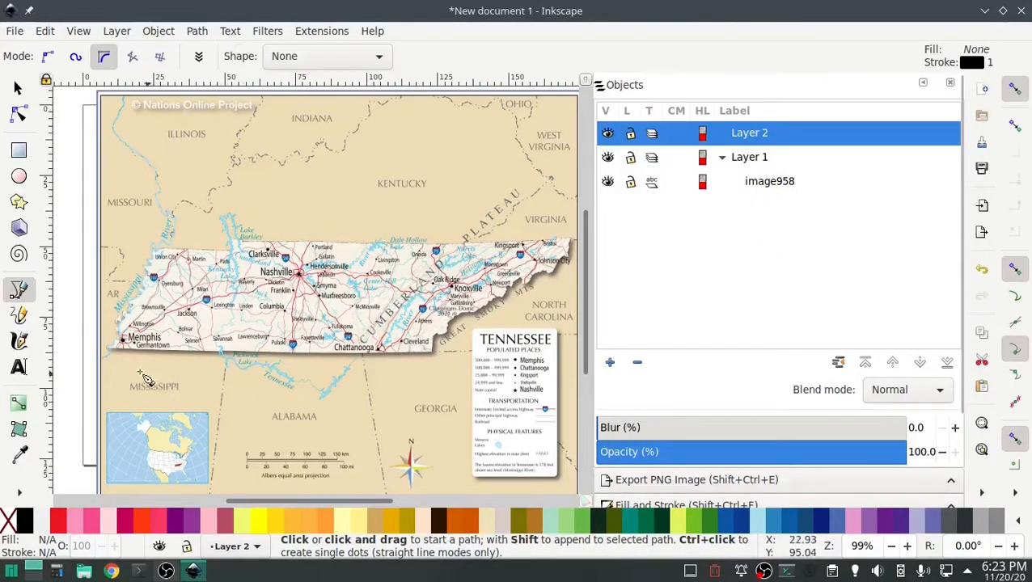
Step: Trace Tennessee's border on the map with straight segments, starting at the southwest corner and closing the path there
click(107, 349)
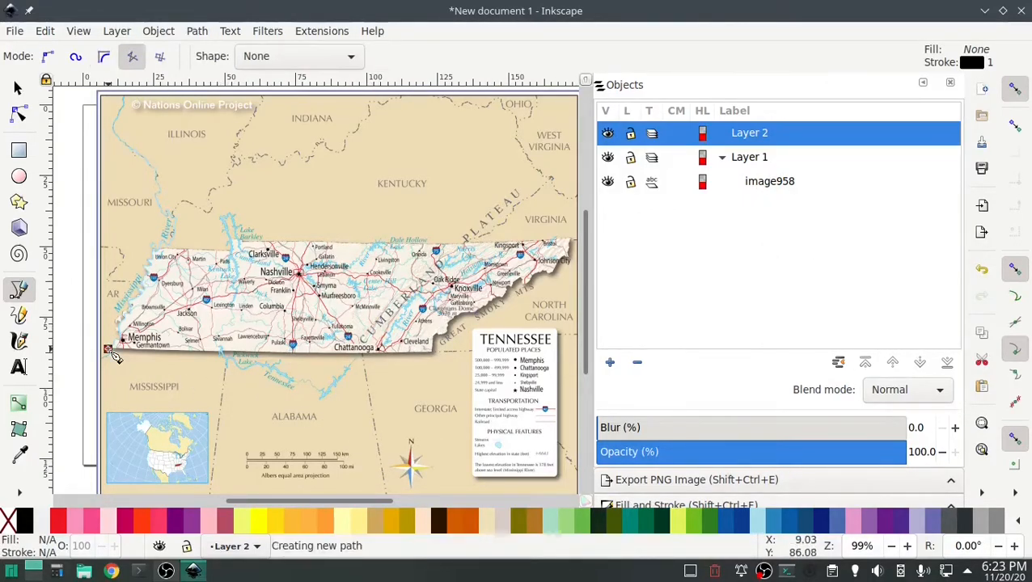
click(296, 356)
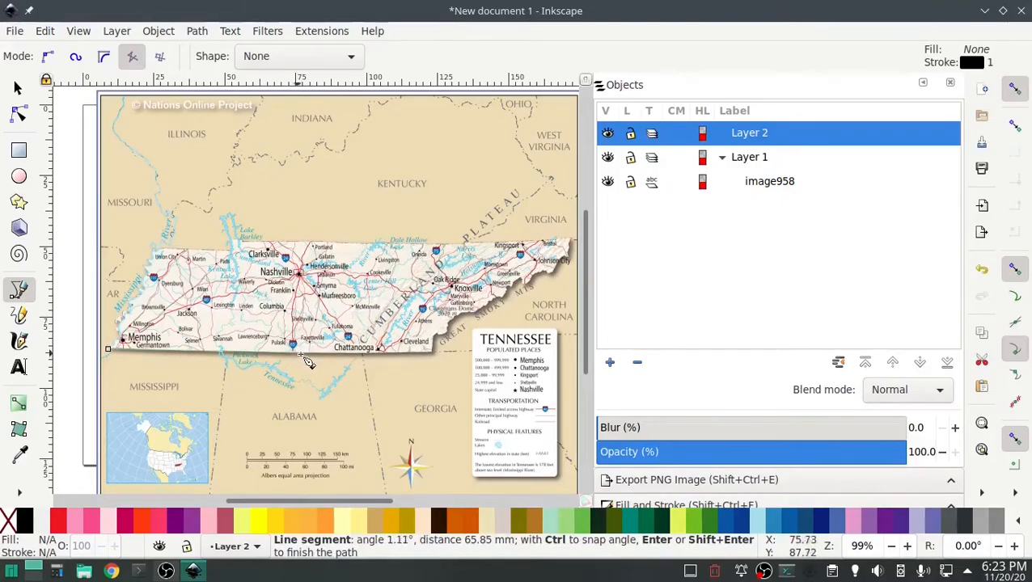
click(434, 356)
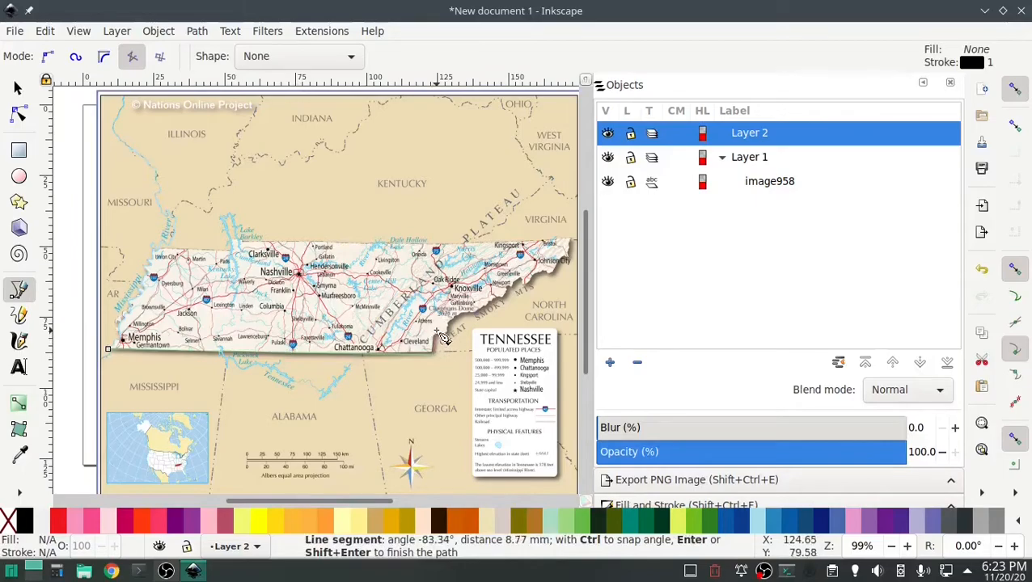
click(442, 341)
click(453, 338)
click(458, 326)
click(481, 323)
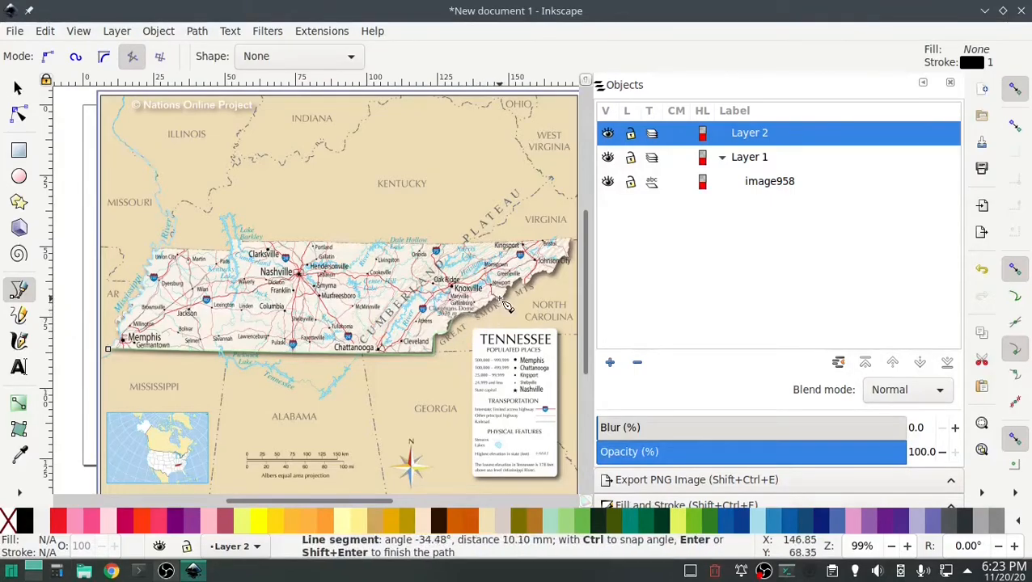
click(505, 303)
click(516, 292)
click(524, 289)
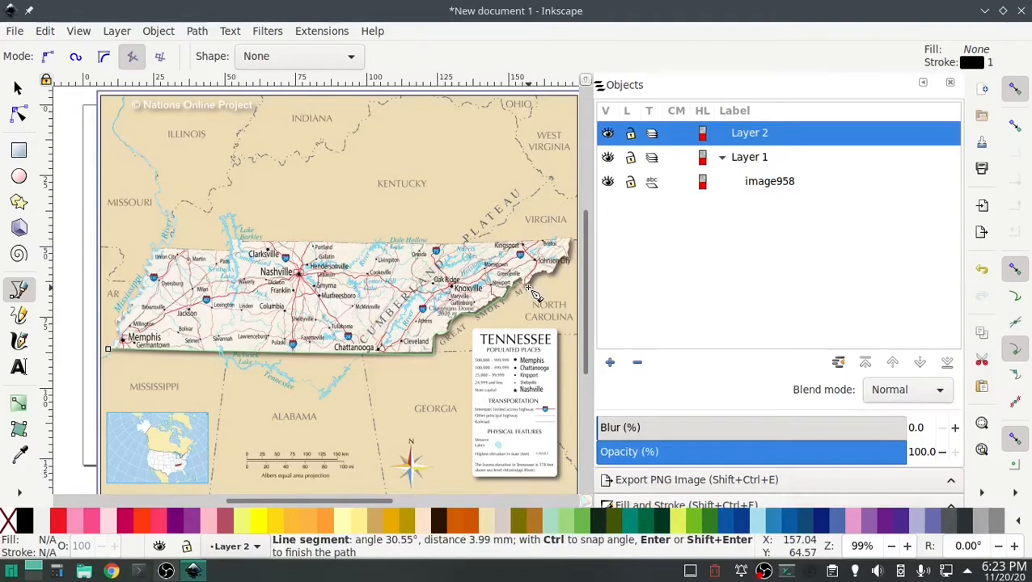
click(534, 294)
click(557, 282)
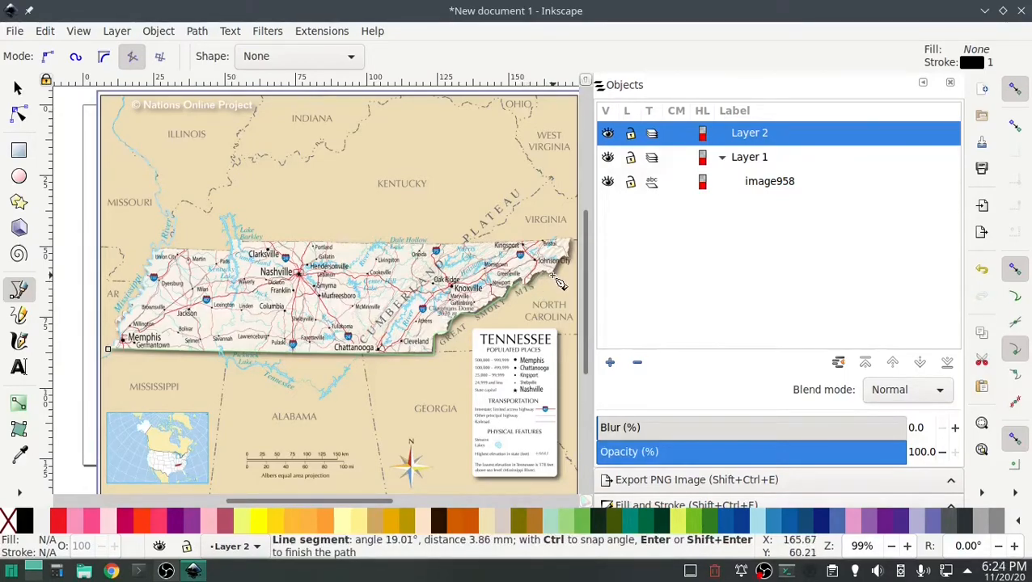
click(569, 259)
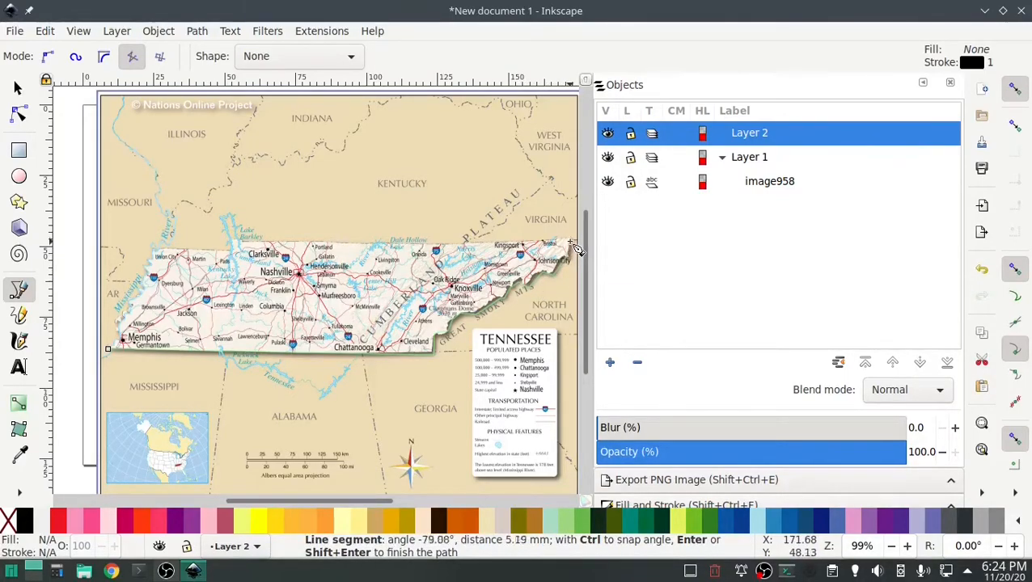
click(573, 246)
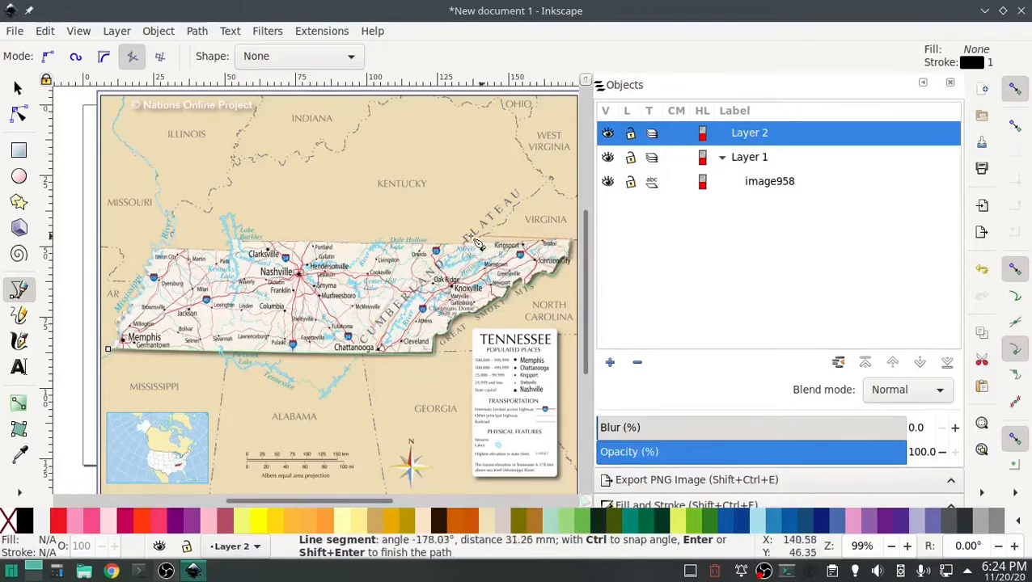
click(404, 247)
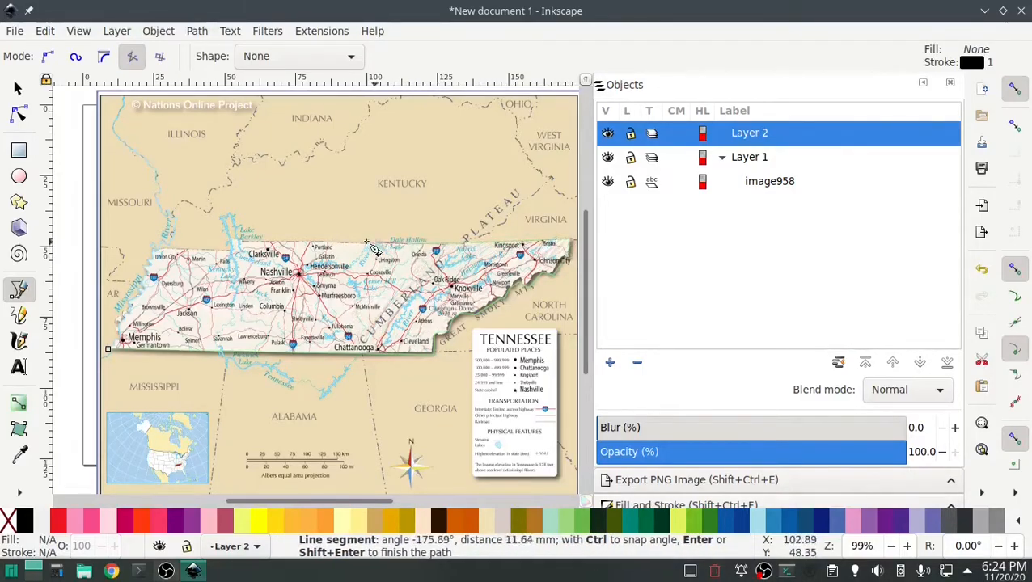
click(236, 248)
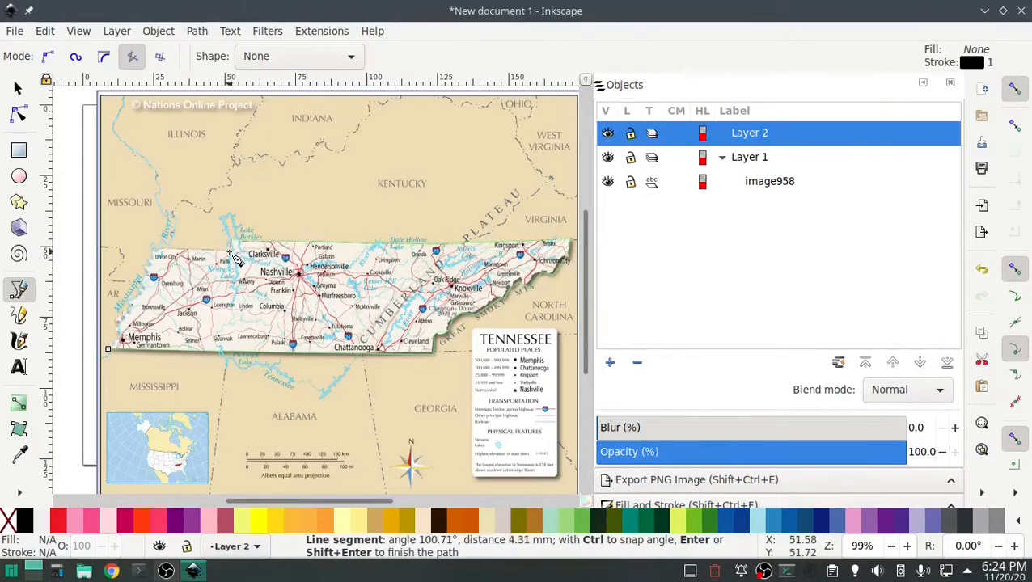
click(153, 254)
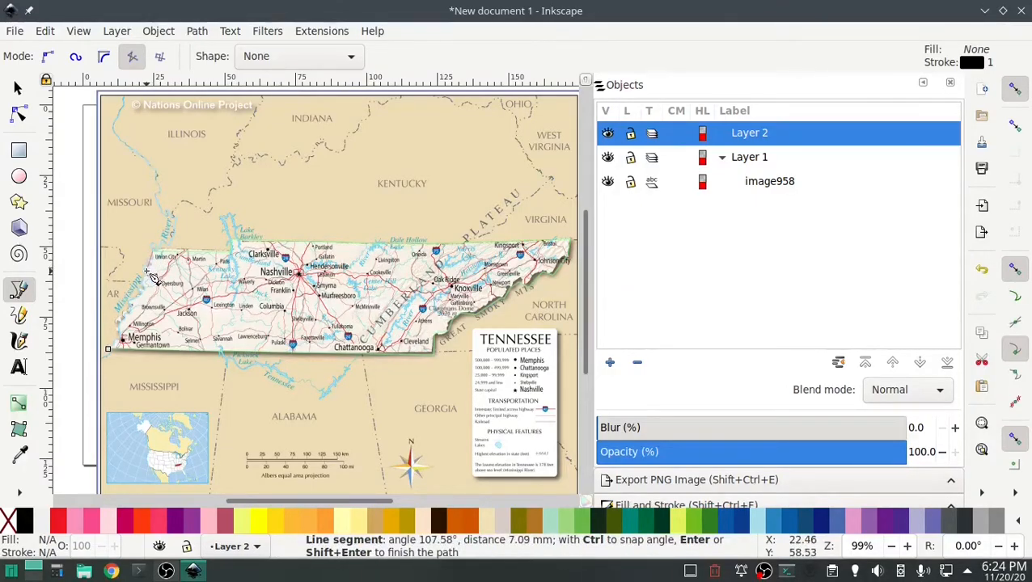
click(151, 276)
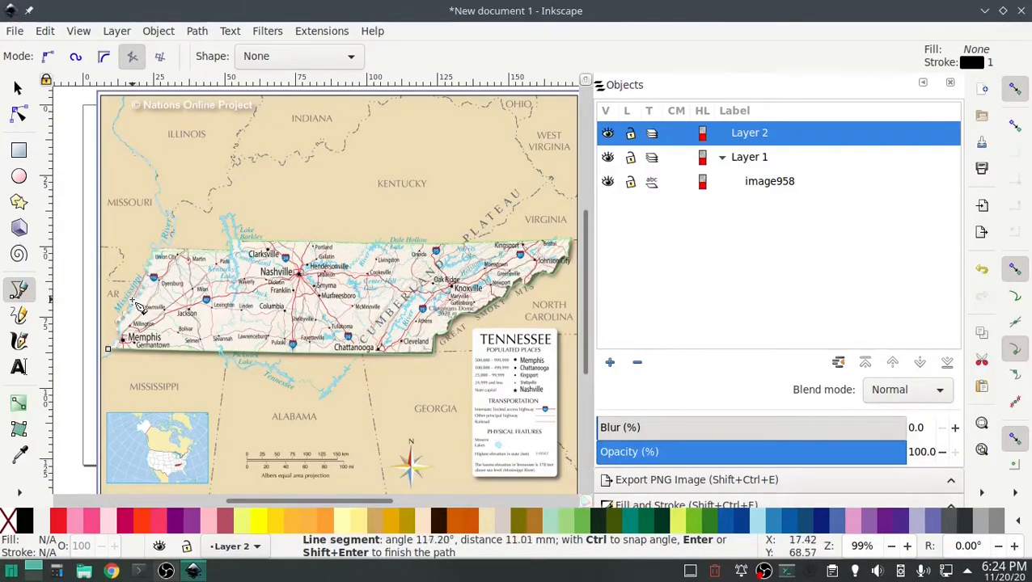
click(144, 302)
click(136, 310)
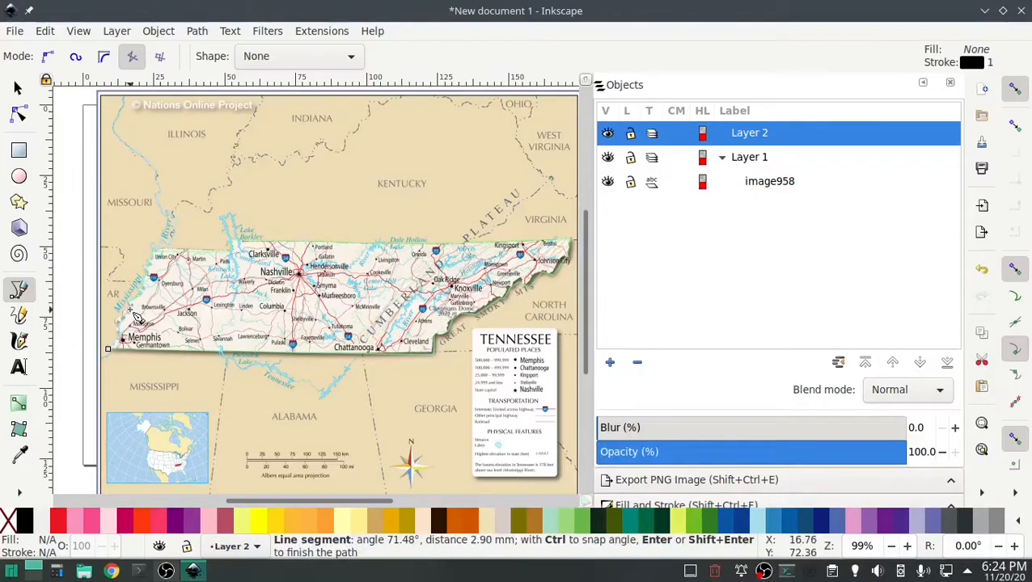
click(138, 321)
click(119, 331)
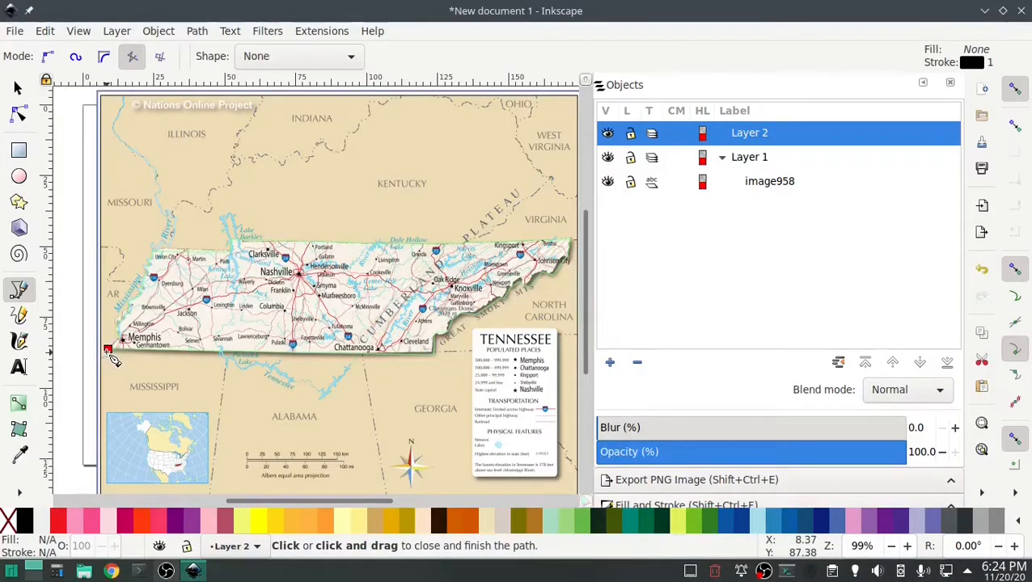
click(109, 353)
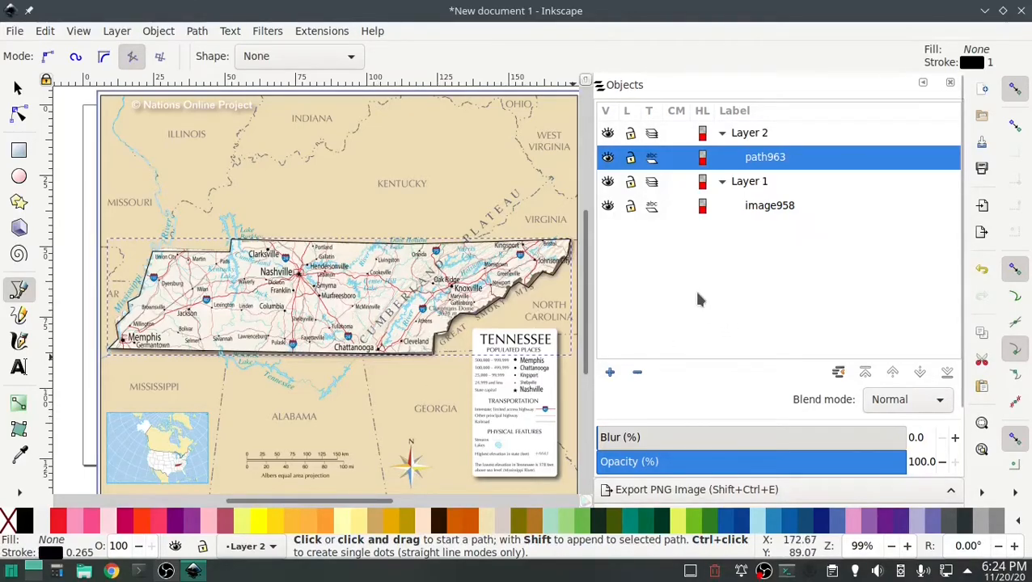
Step: Delete Layer 1 together with the reference map image
click(752, 181)
right_click(757, 182)
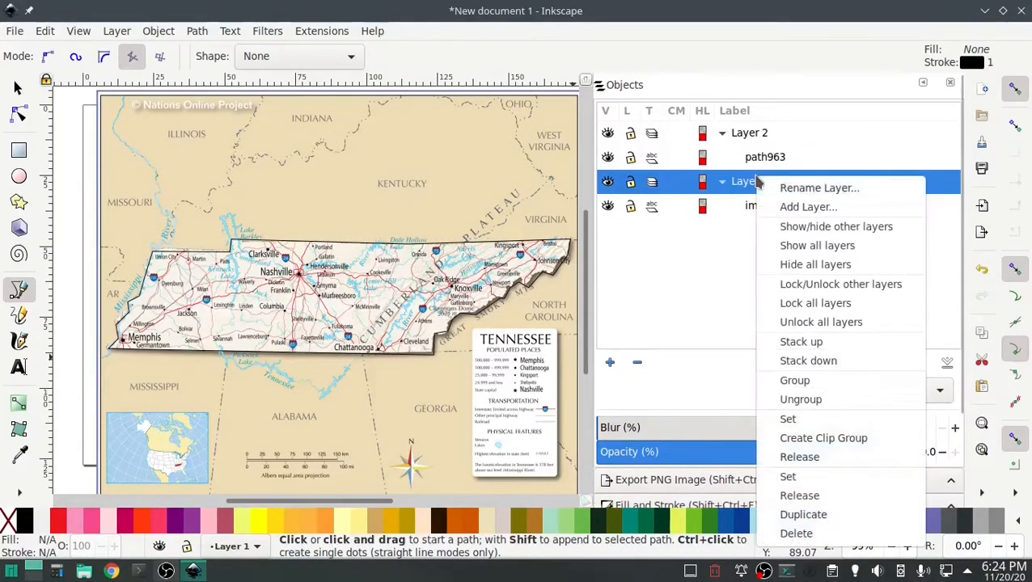
click(796, 534)
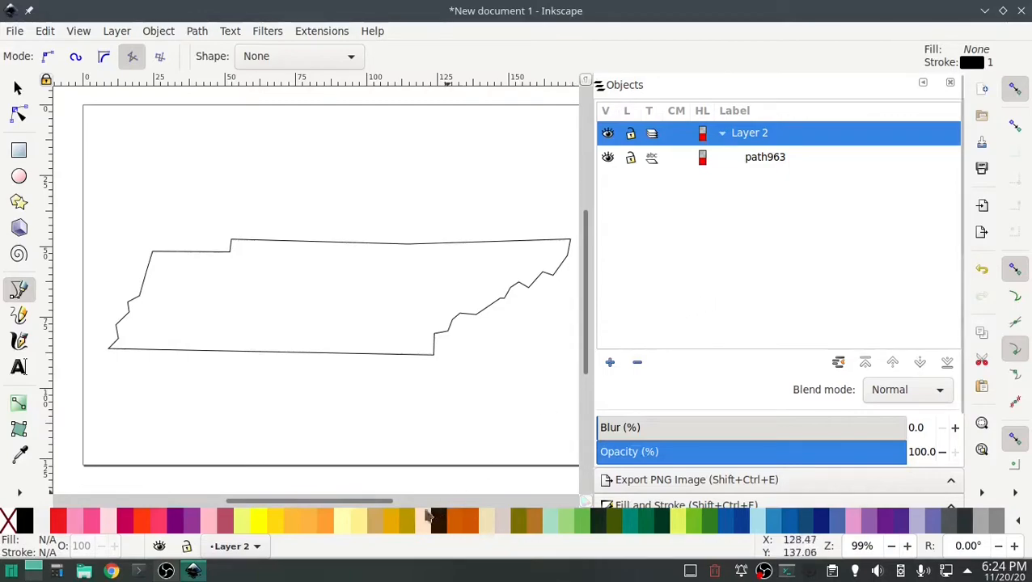
Step: Duplicate the Tennessee outline path twice within Layer 2 to get three stacked copies
drag(363, 507, 372, 507)
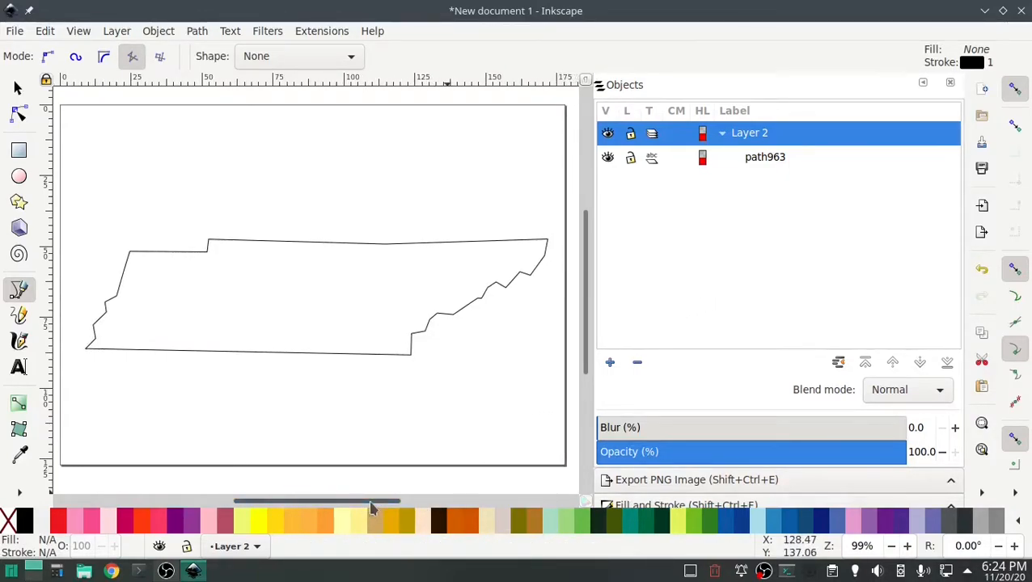
click(768, 159)
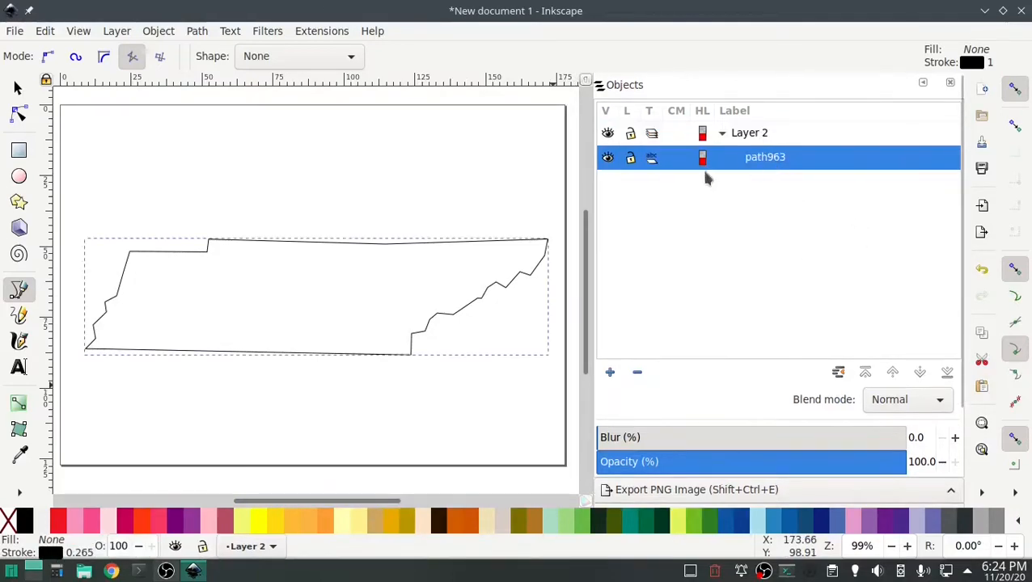
right_click(753, 163)
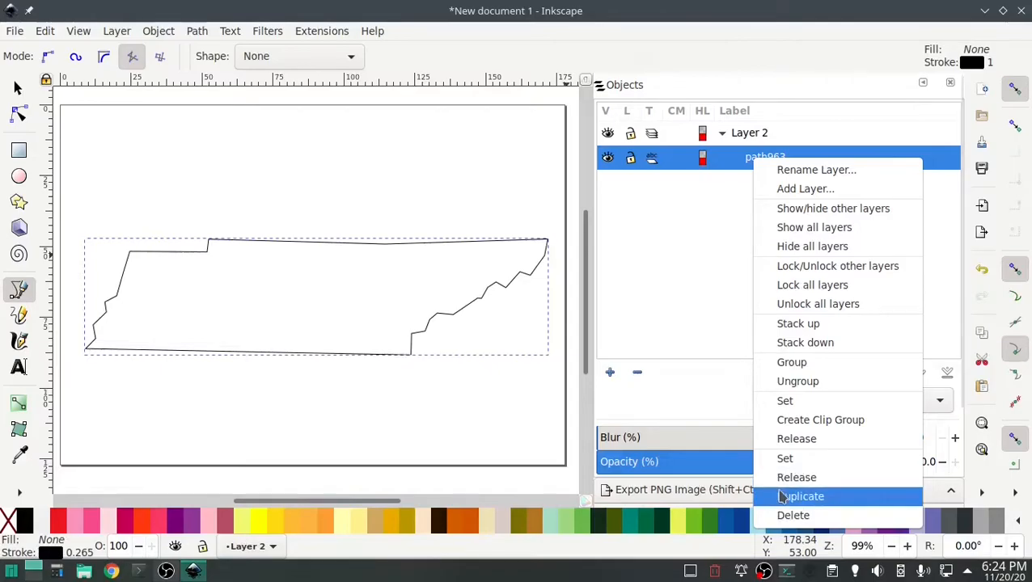
click(782, 497)
right_click(775, 162)
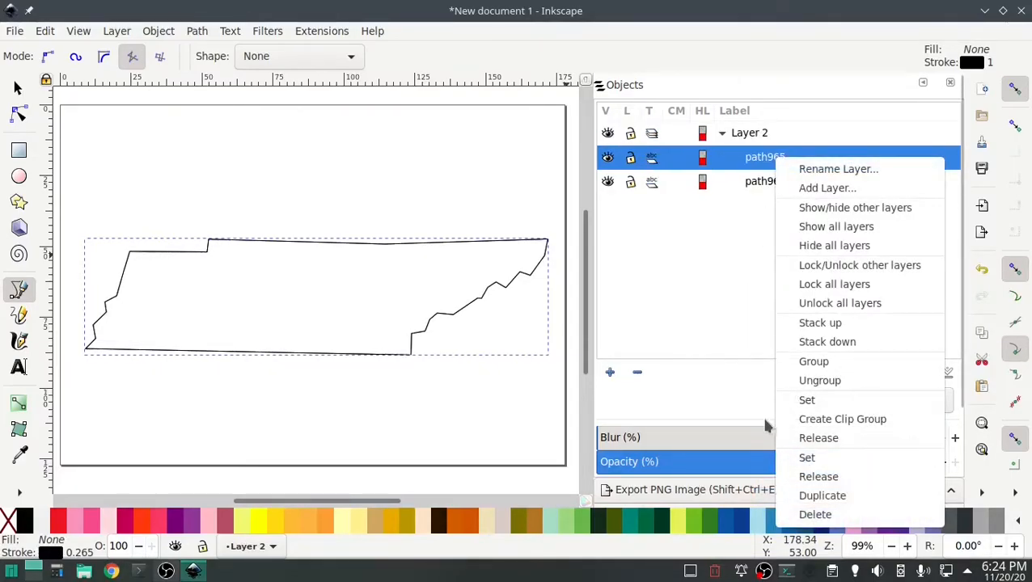
click(798, 495)
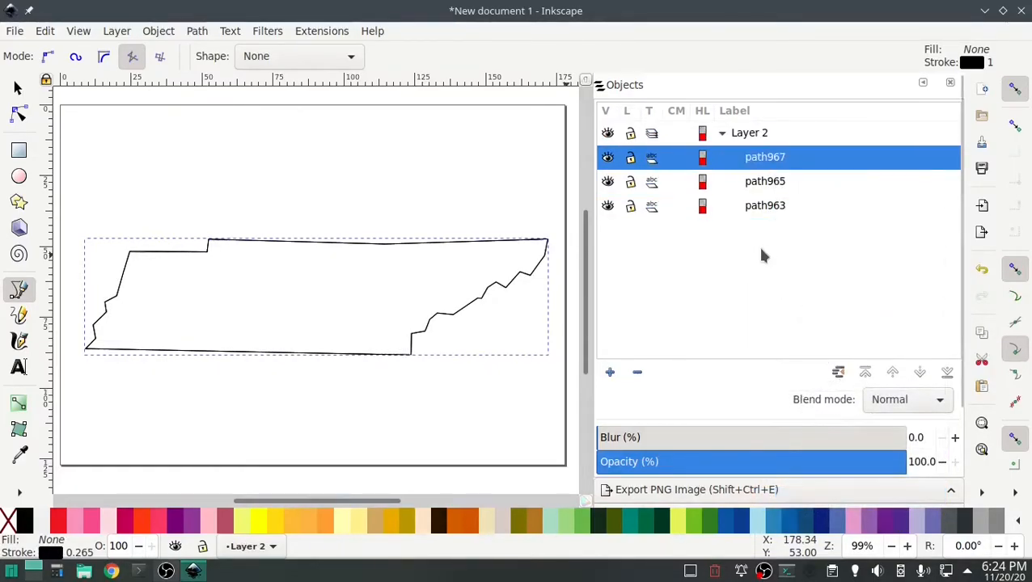
Step: Give the two lowest outline copies, path963 and path965, a short-dash stroke style
click(761, 207)
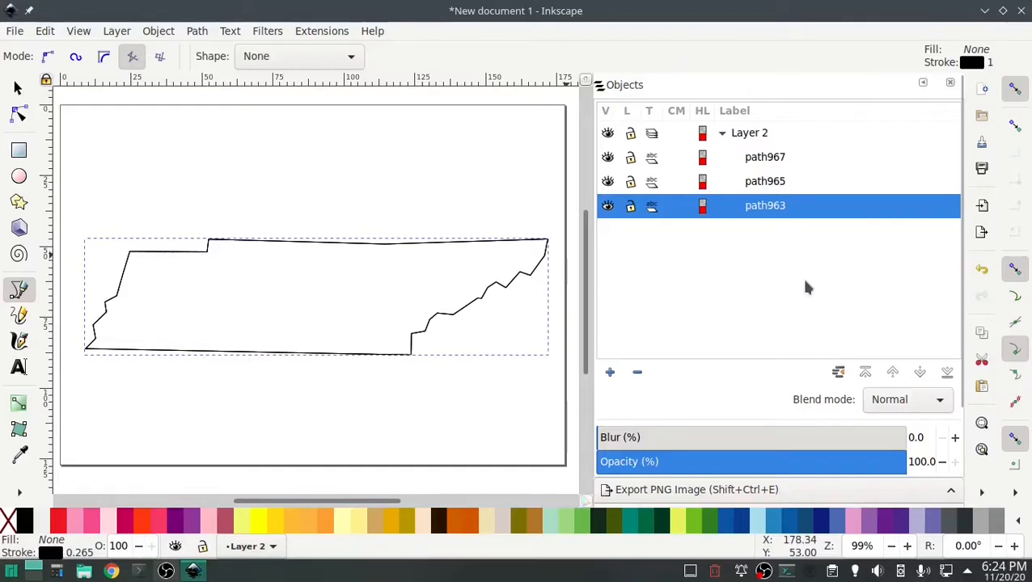
shift+click(779, 185)
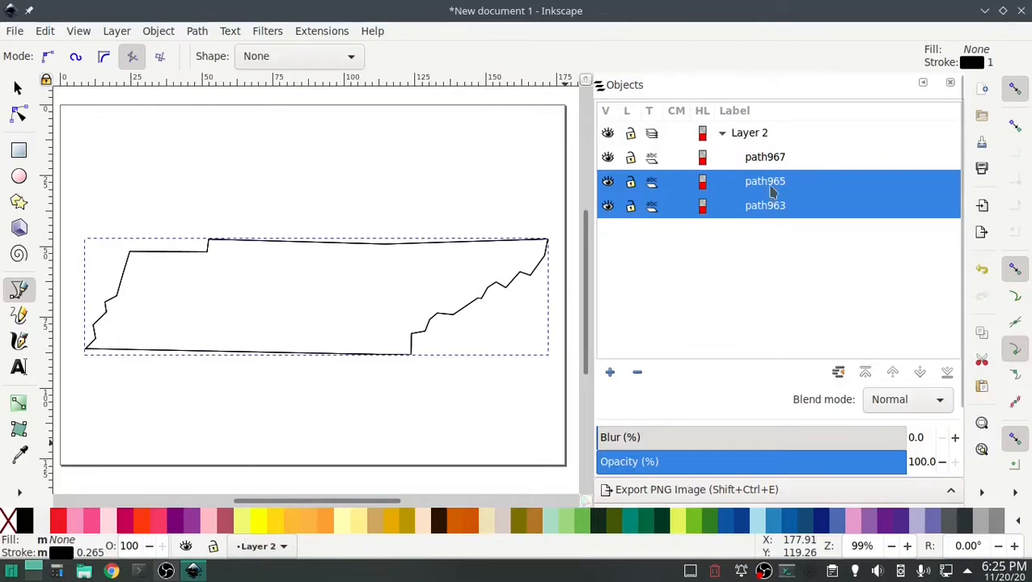
scroll(713, 426, down, 4)
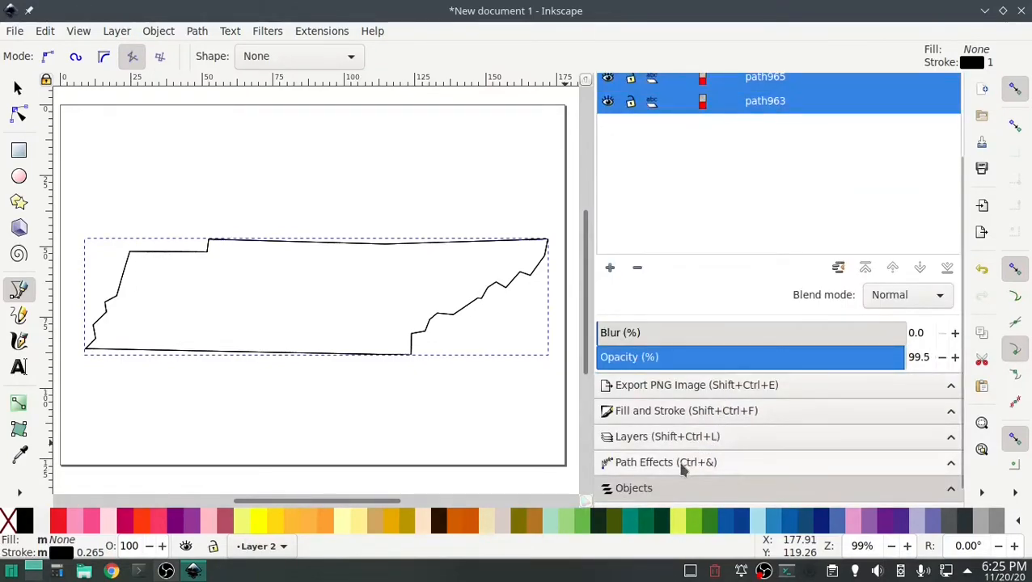
click(696, 412)
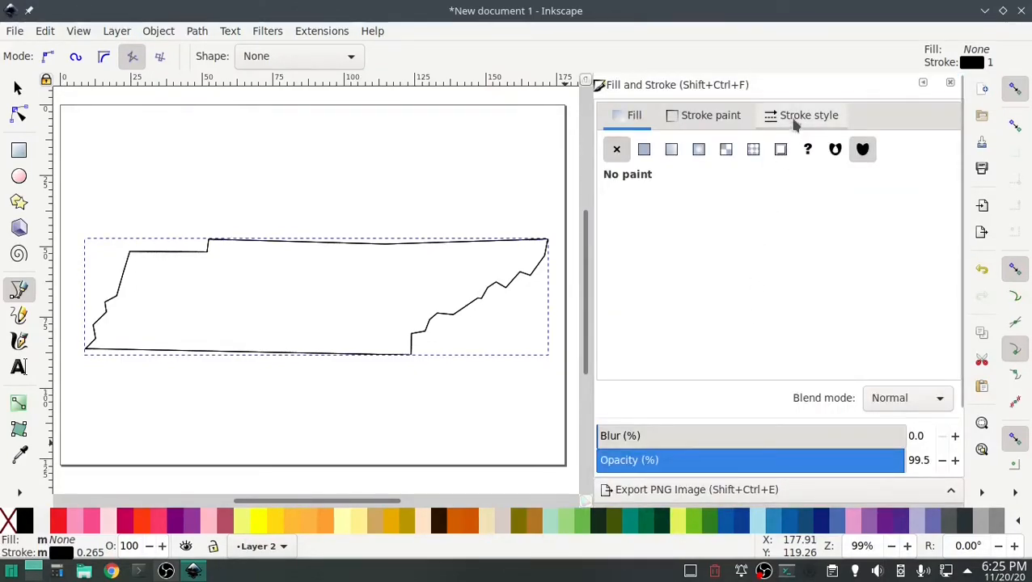
click(797, 118)
click(750, 177)
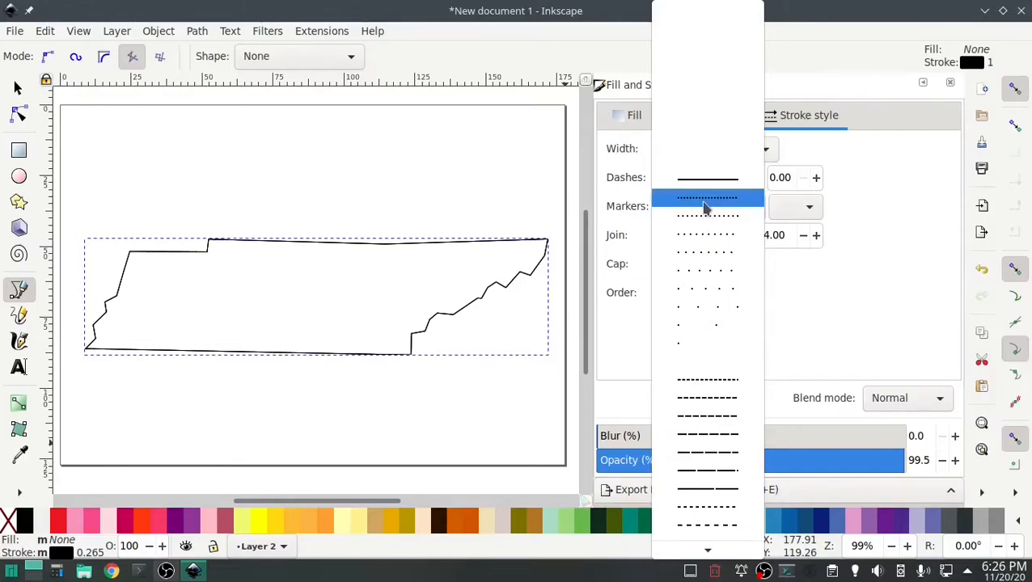
click(710, 409)
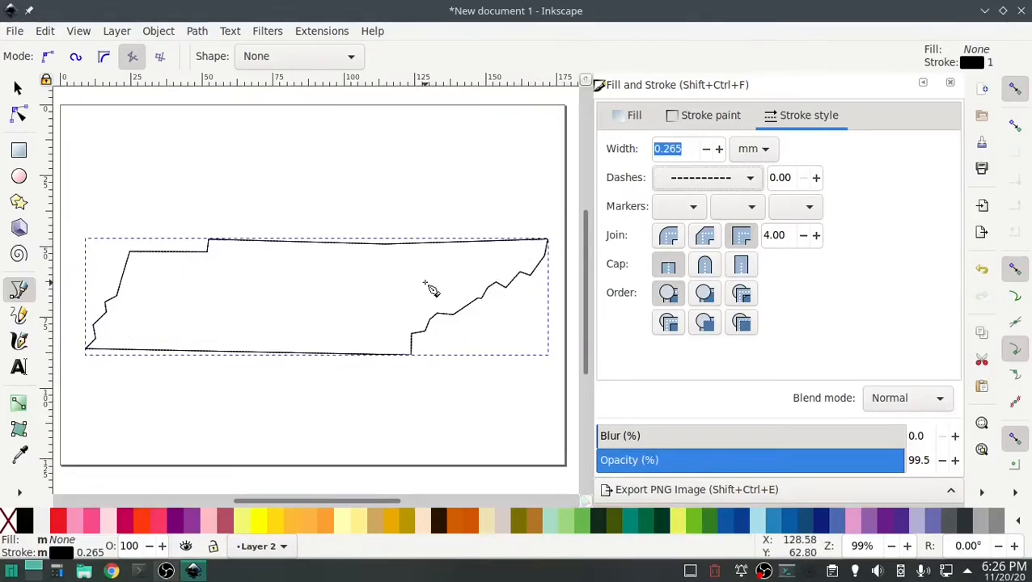
Step: Attach the Ink/Stitch commands for stopping the machine and trimming the thread after sewing to the two selected outlines
click(335, 33)
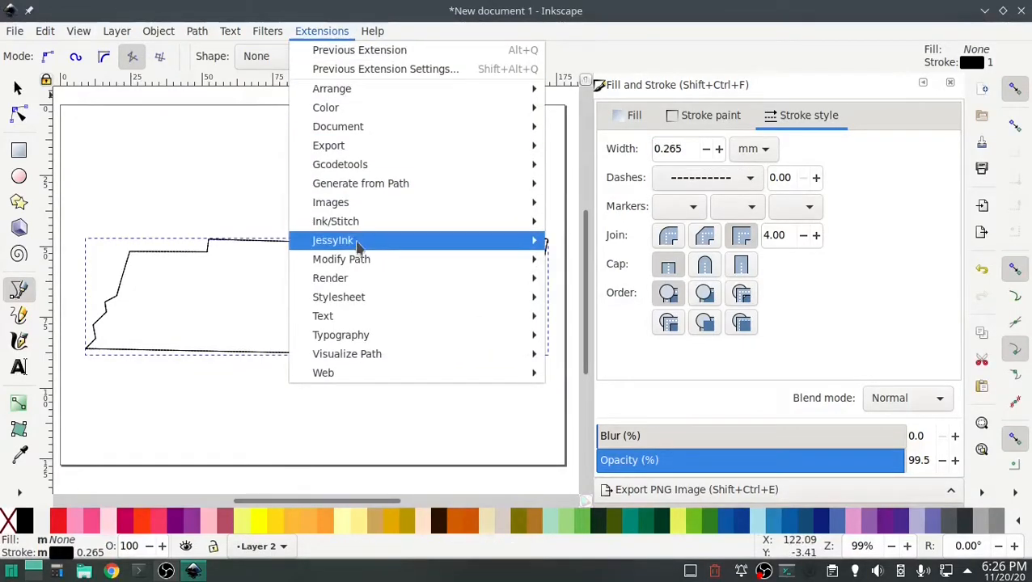
mouse_move(357, 224)
mouse_move(635, 231)
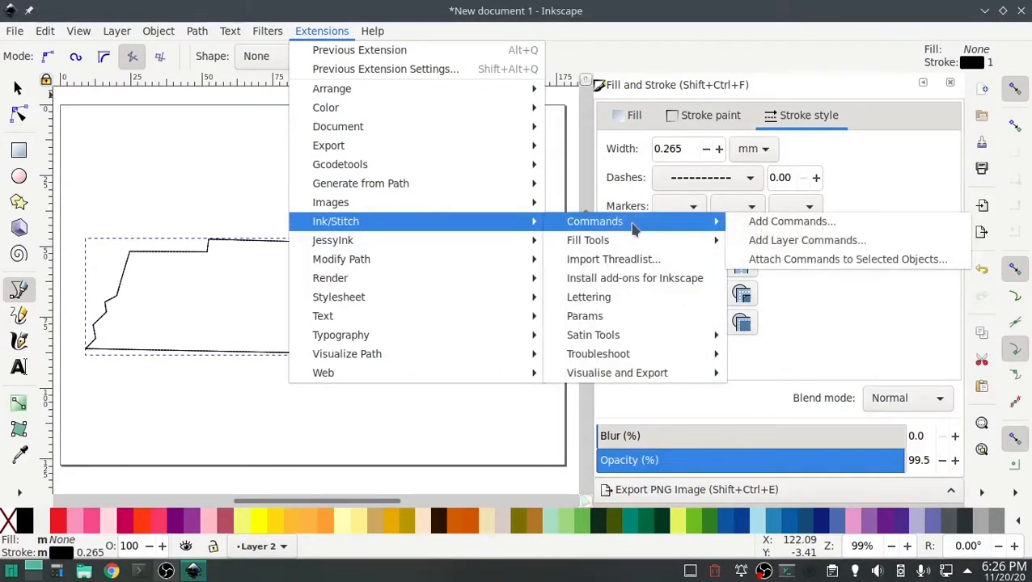
click(783, 261)
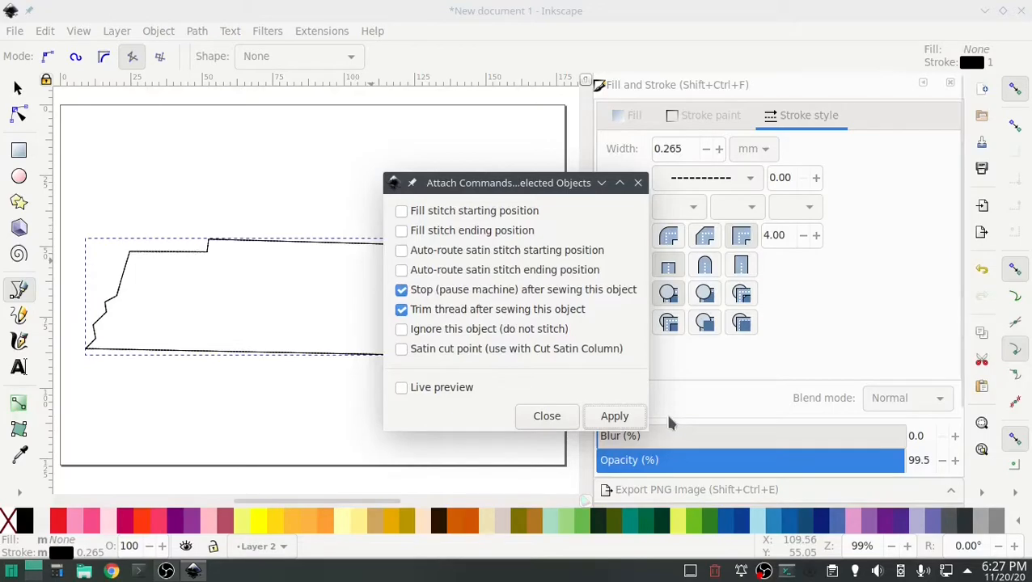
click(608, 420)
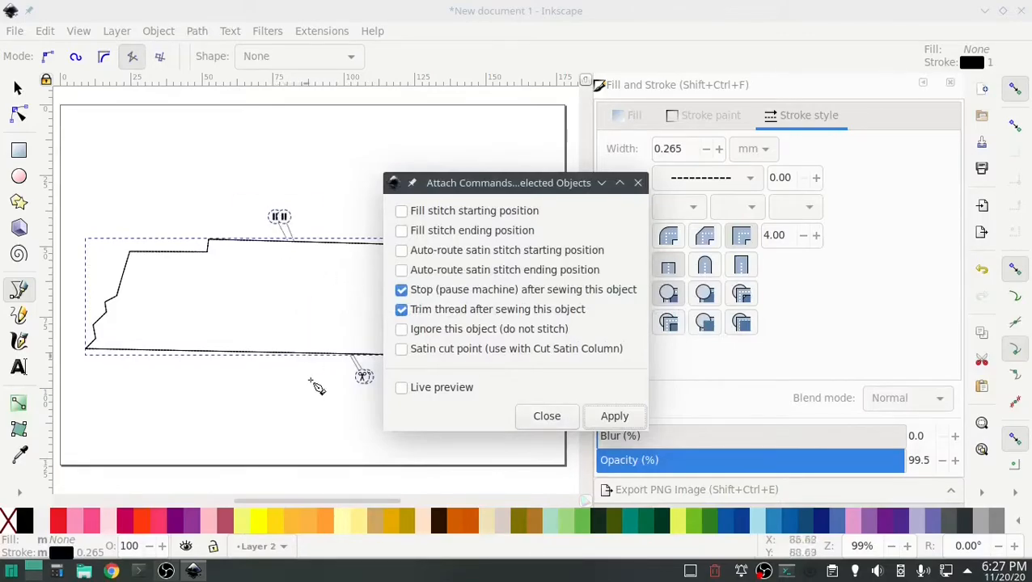
click(546, 415)
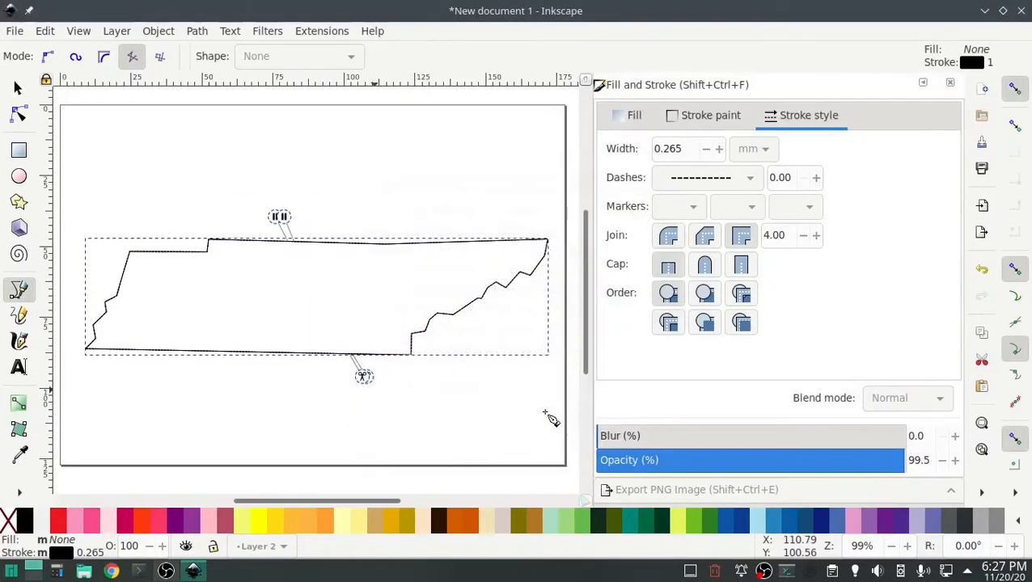
Step: Set the stroke width of the topmost Tennessee outline copy, path967, to 3 mm, keeping its line solid
scroll(861, 342, down, 3)
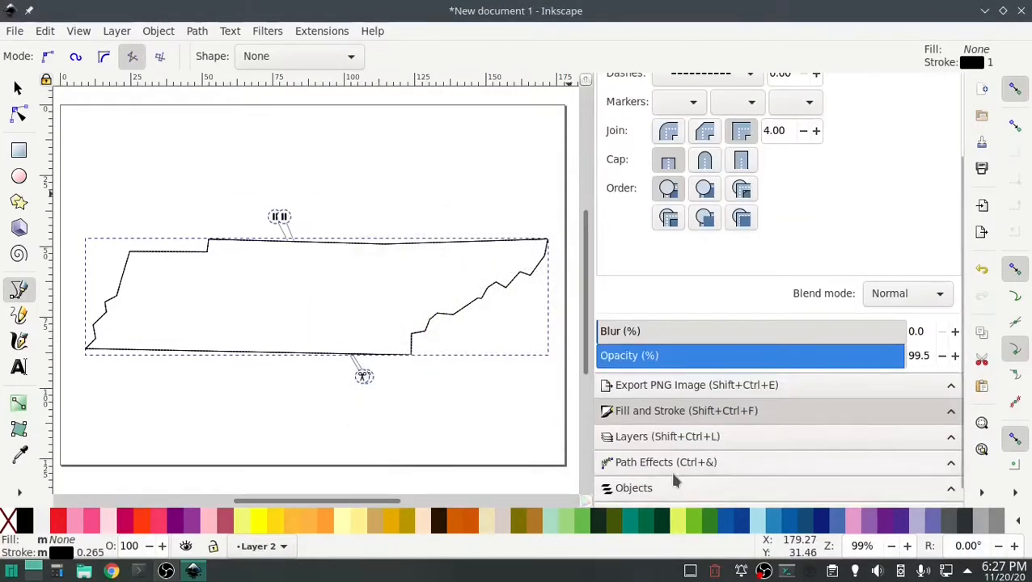
click(696, 487)
click(785, 225)
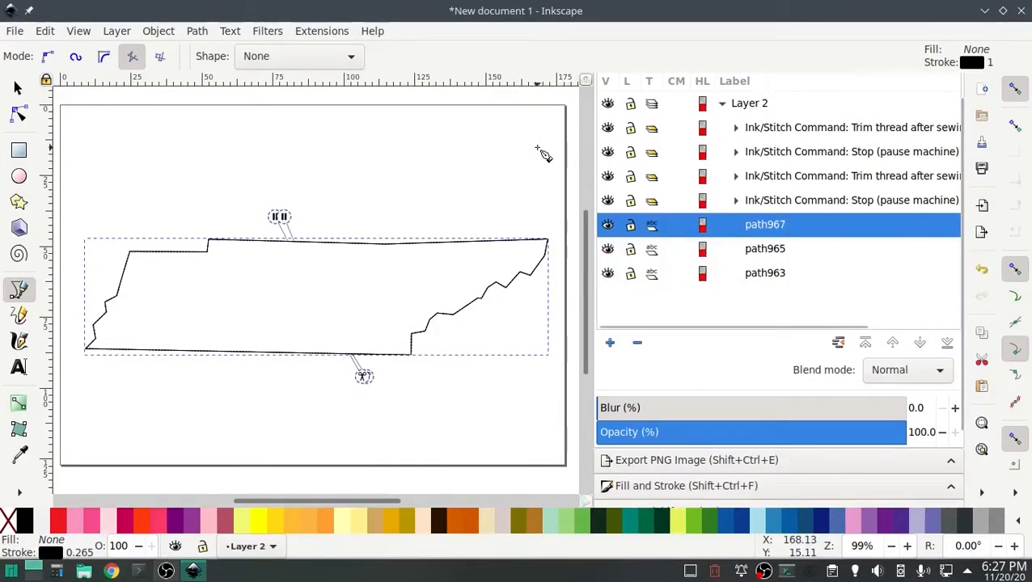
scroll(875, 267, down, 3)
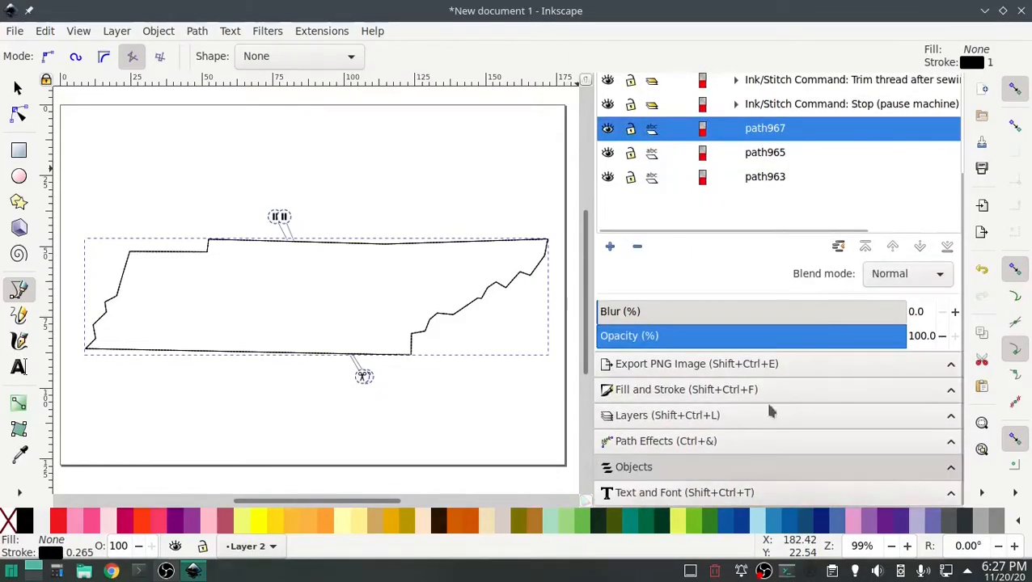
click(683, 389)
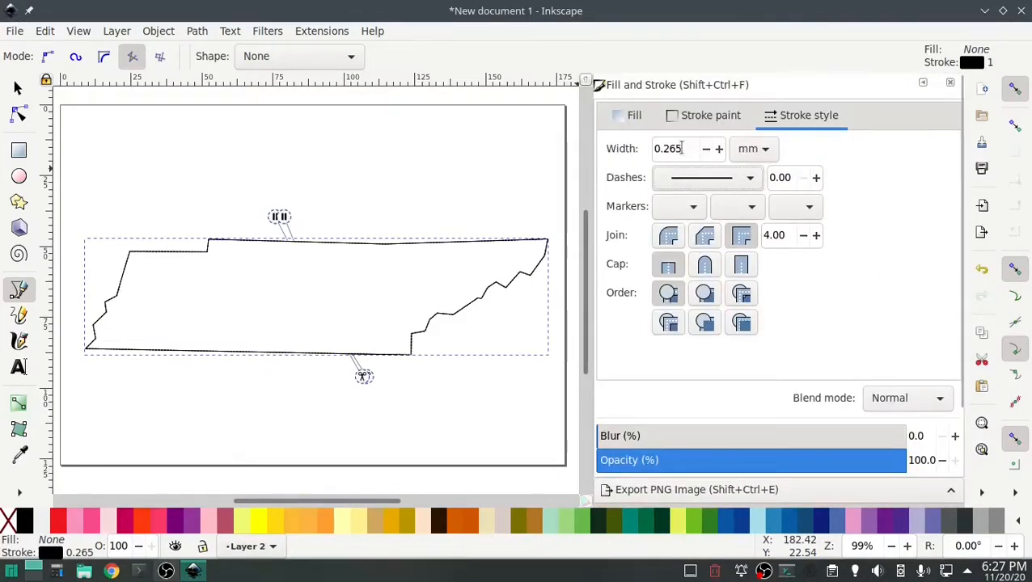
triple_click(682, 148)
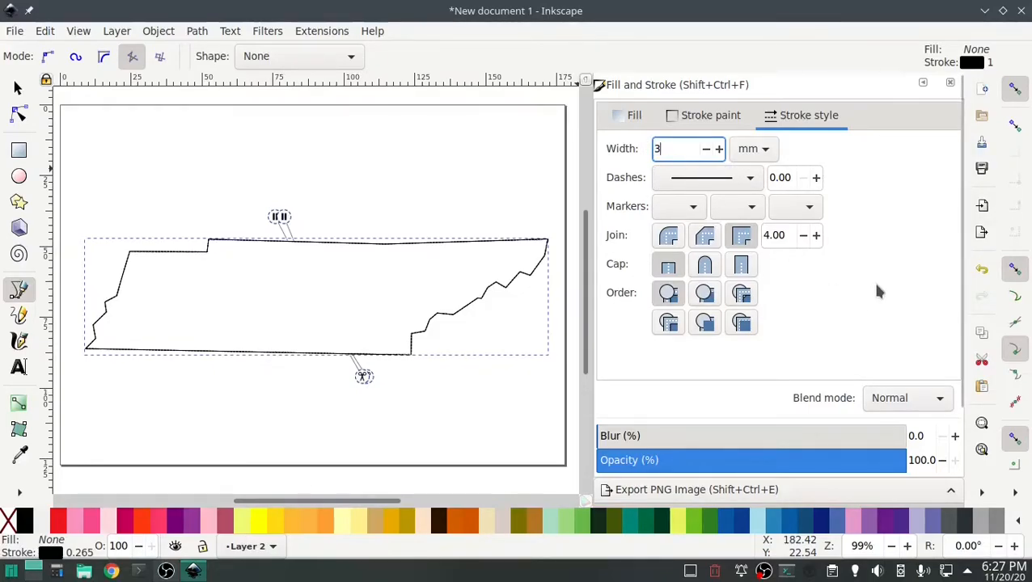
key(Return)
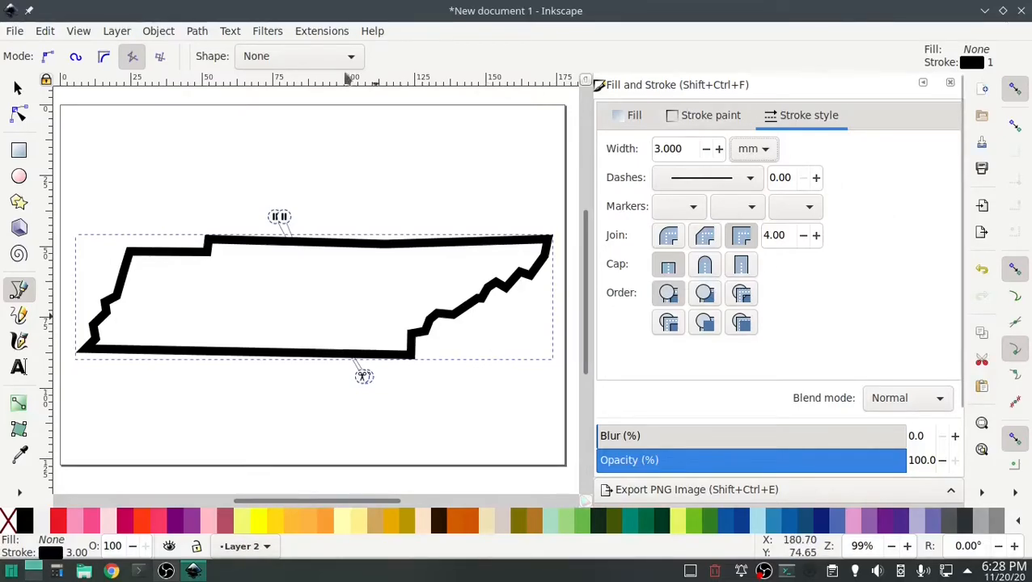
Step: Convert the 3 mm wide Tennessee outline into a satin column with Ink/Stitch's Convert Line to Satin
click(306, 32)
mouse_move(330, 207)
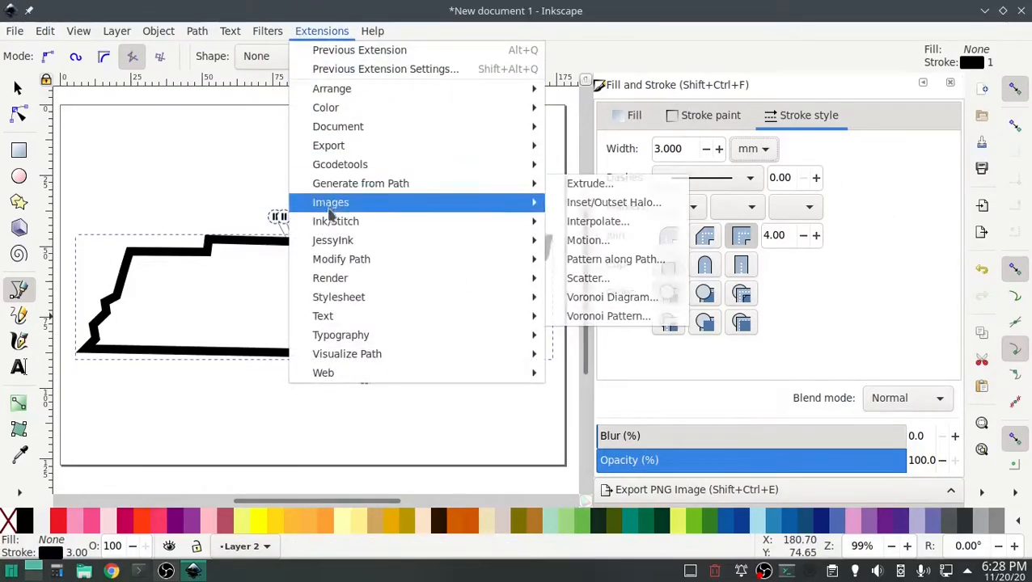
mouse_move(599, 338)
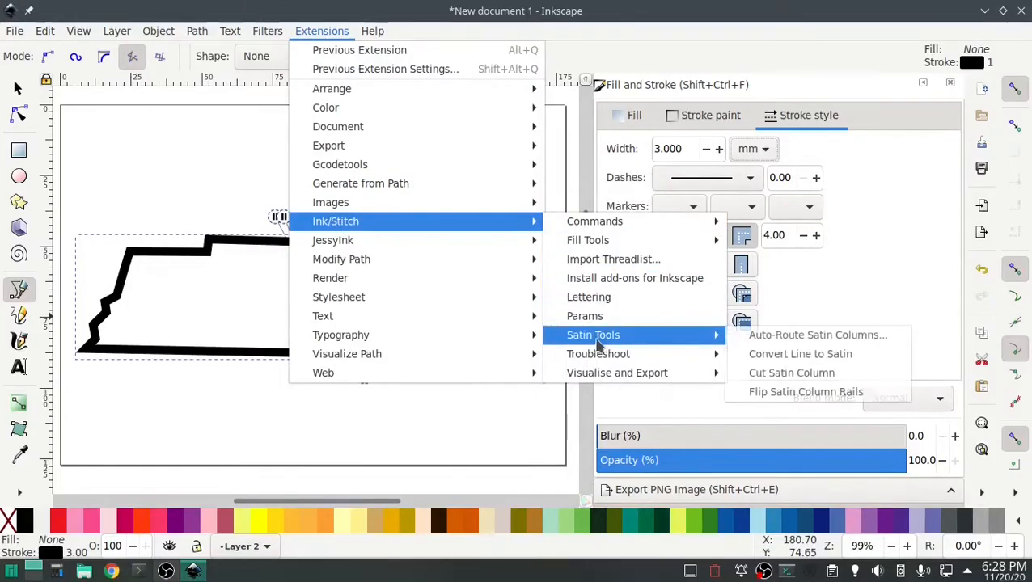
click(784, 356)
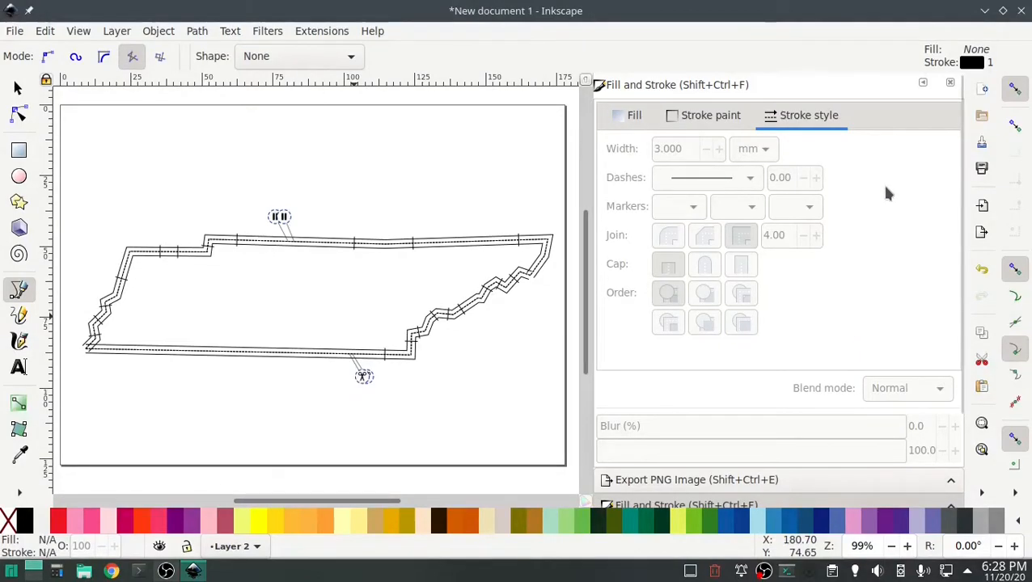
Step: Run Ink/Stitch's troubleshooting check on the design's shapes and dismiss its report
click(322, 31)
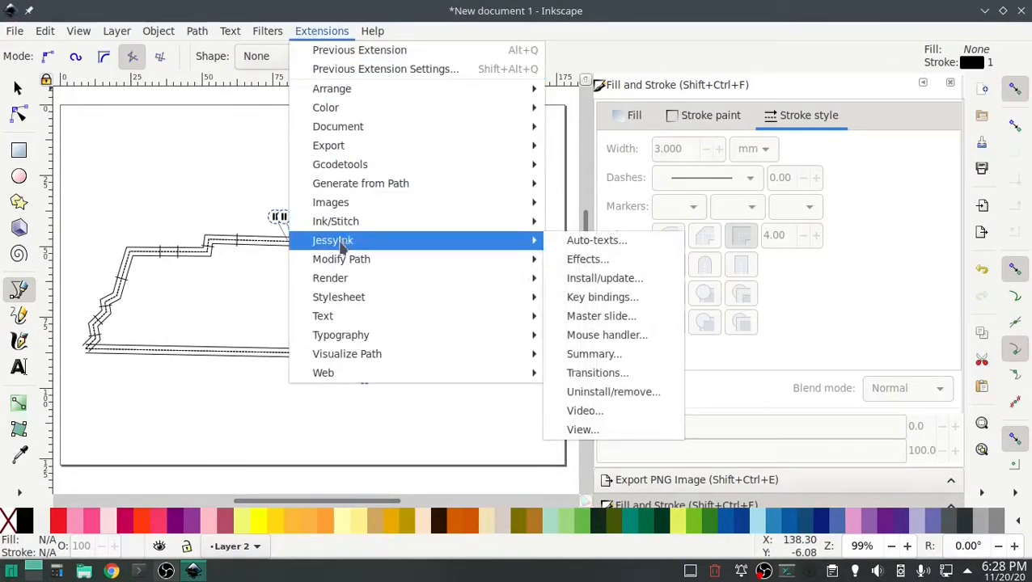
mouse_move(346, 224)
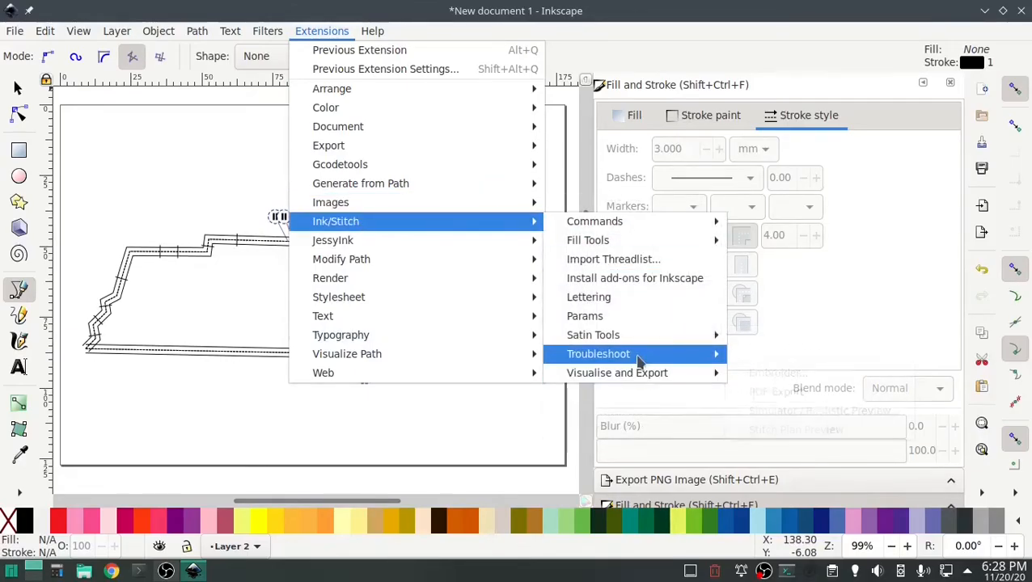
mouse_move(635, 356)
click(788, 391)
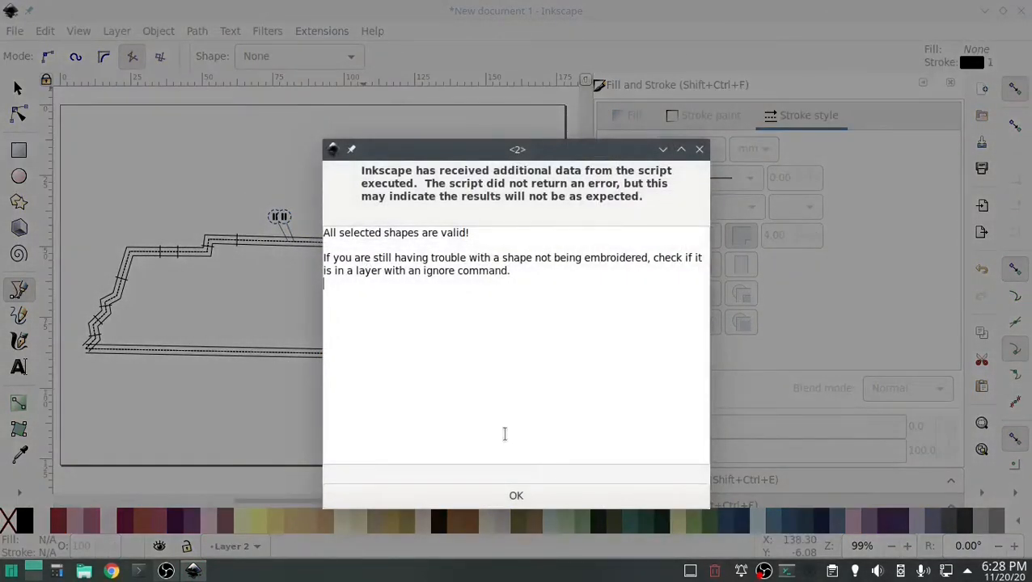
click(516, 496)
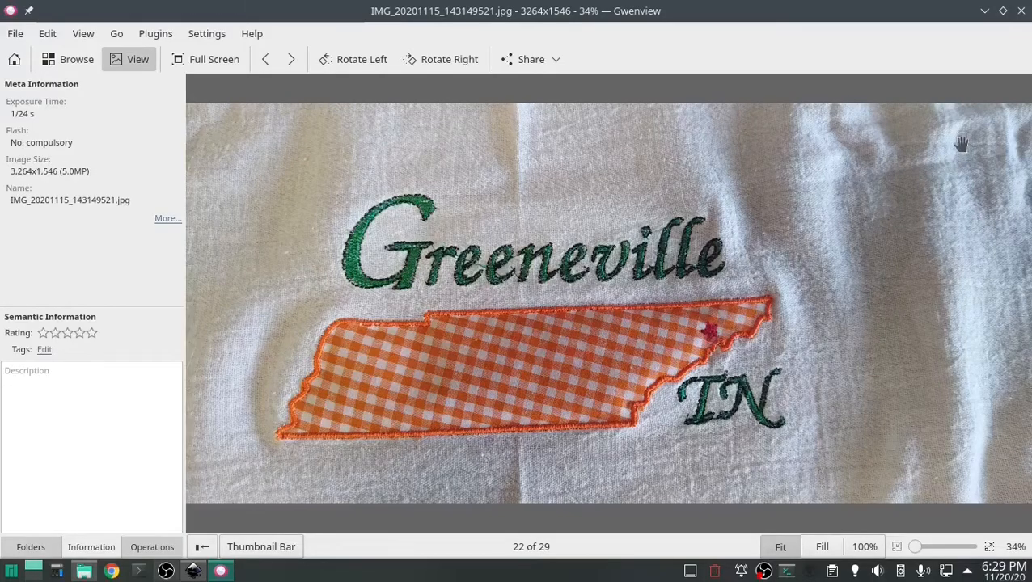
Step: Close the photo of the finished embroidery, switch back to Inkscape and draw a five-pointed star about 10.8 mm wide inside Tennessee's northeast corner
click(1021, 11)
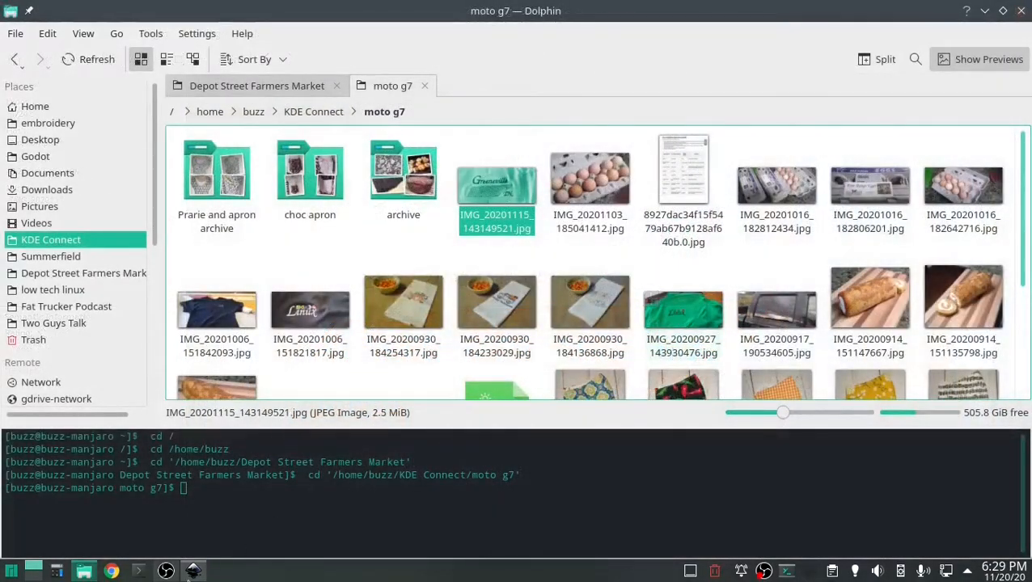
click(194, 572)
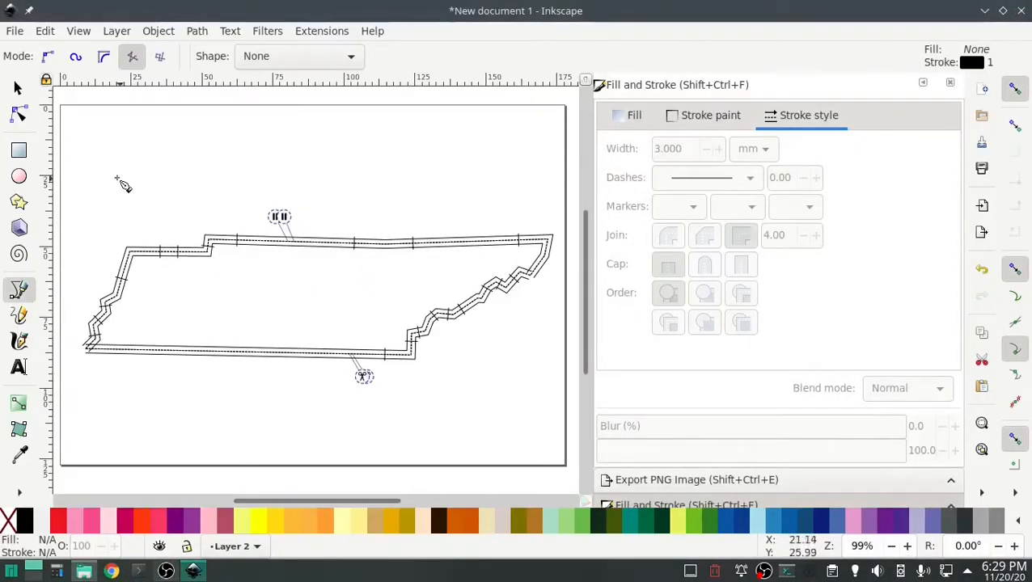
click(20, 202)
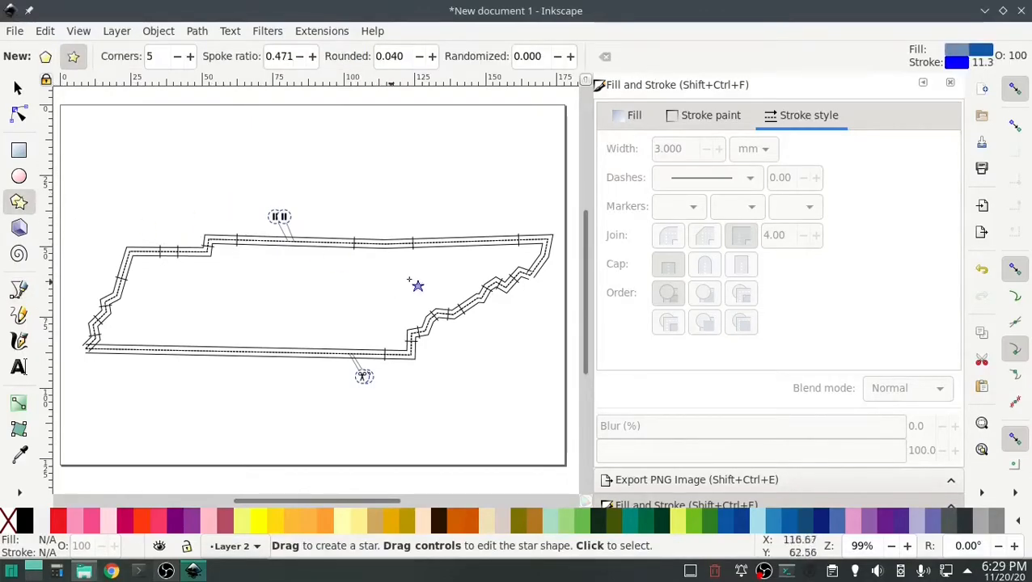
drag(455, 269, 480, 289)
click(18, 87)
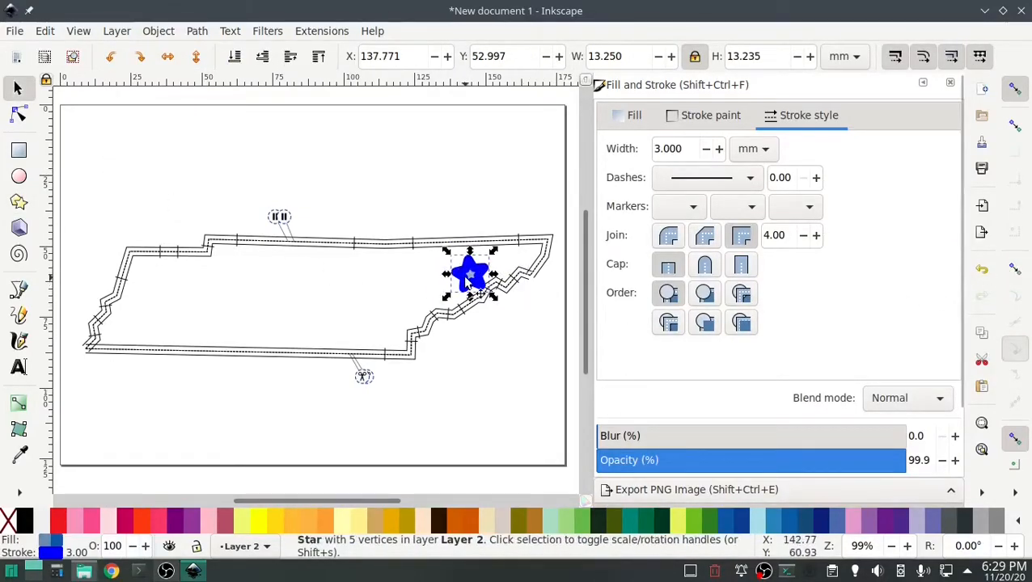
drag(489, 301, 482, 276)
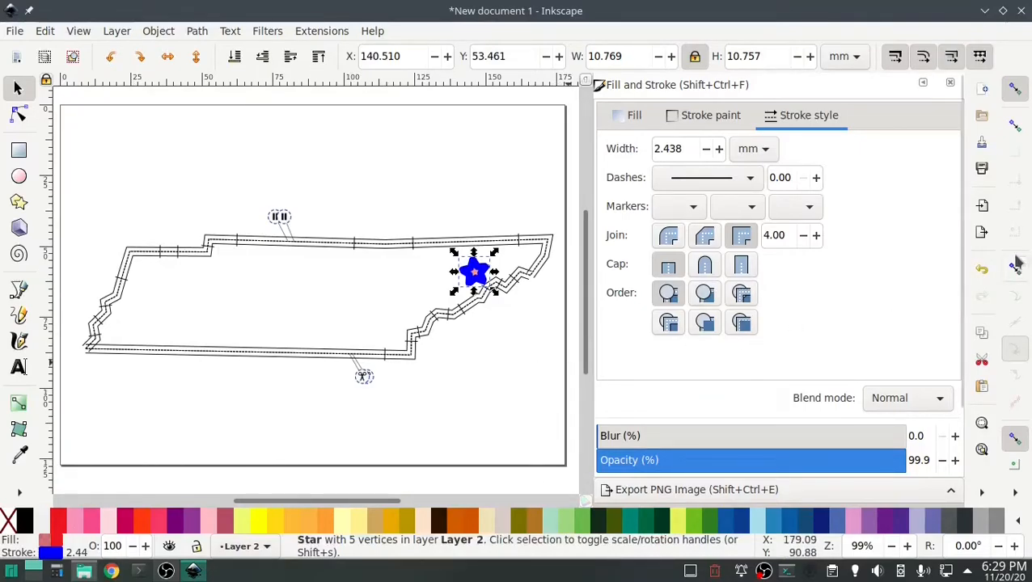
Step: Remove the star's stroke paint and give the star a crimson fill
click(620, 117)
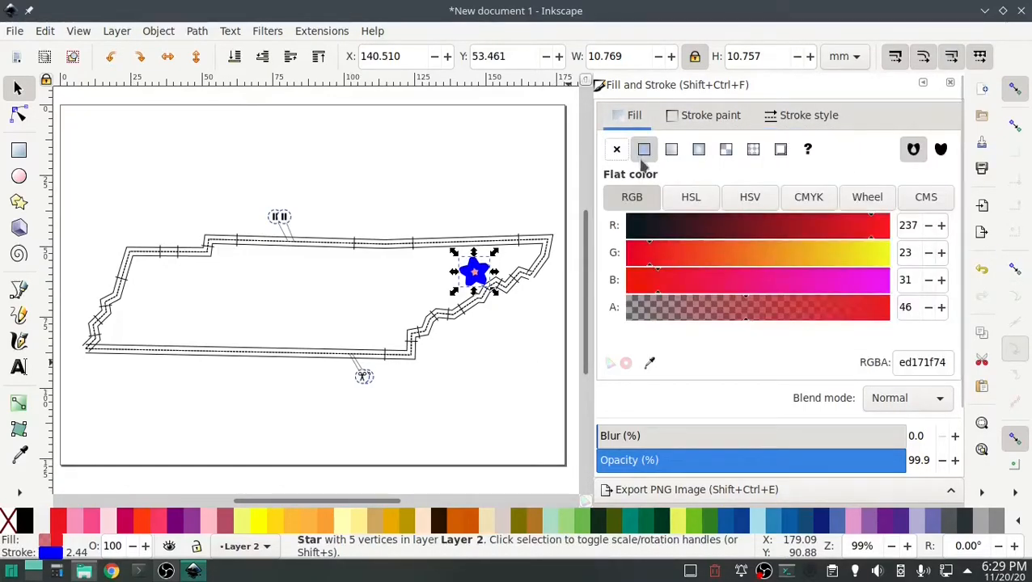
click(806, 117)
click(732, 117)
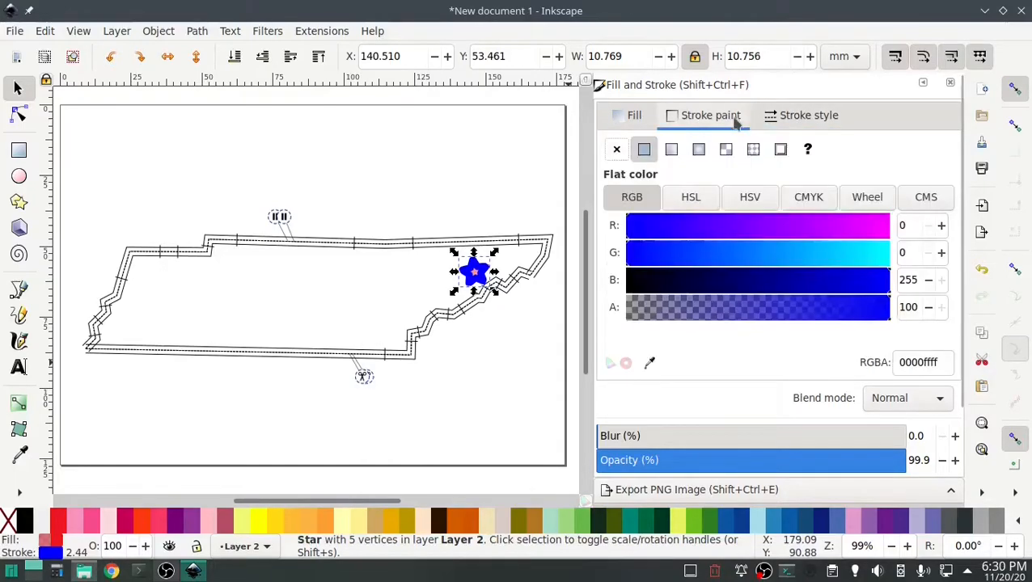
click(616, 150)
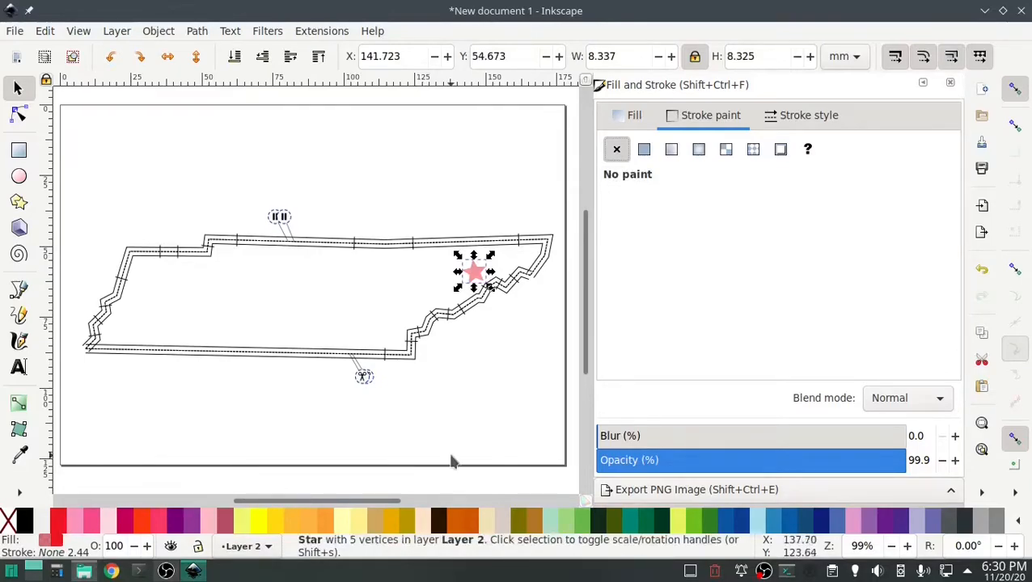
click(478, 277)
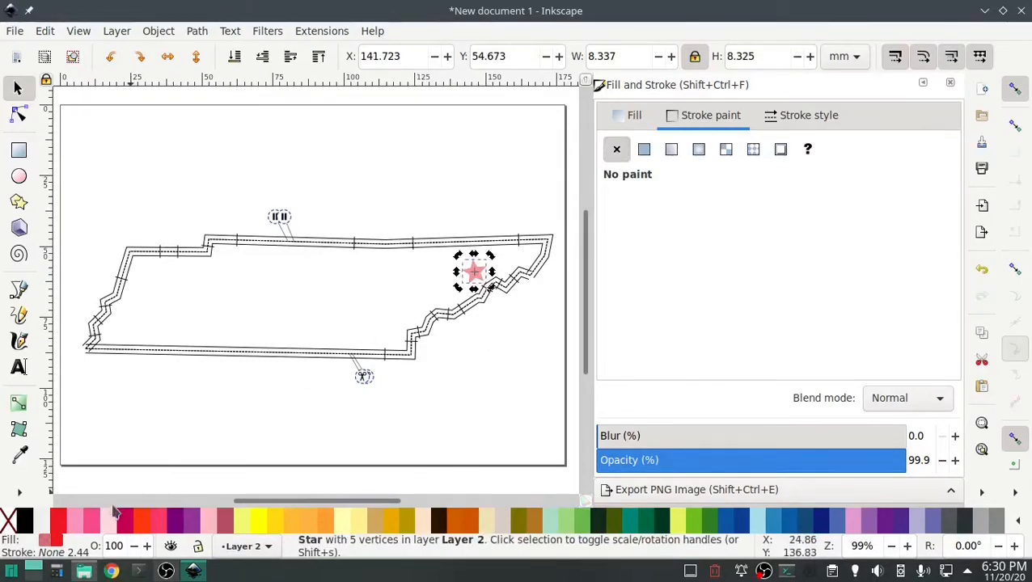
Step: Set the spacing between rows of the star's automatic fill stitching to 0.15 mm in the Ink/Stitch parameters and apply it
click(321, 31)
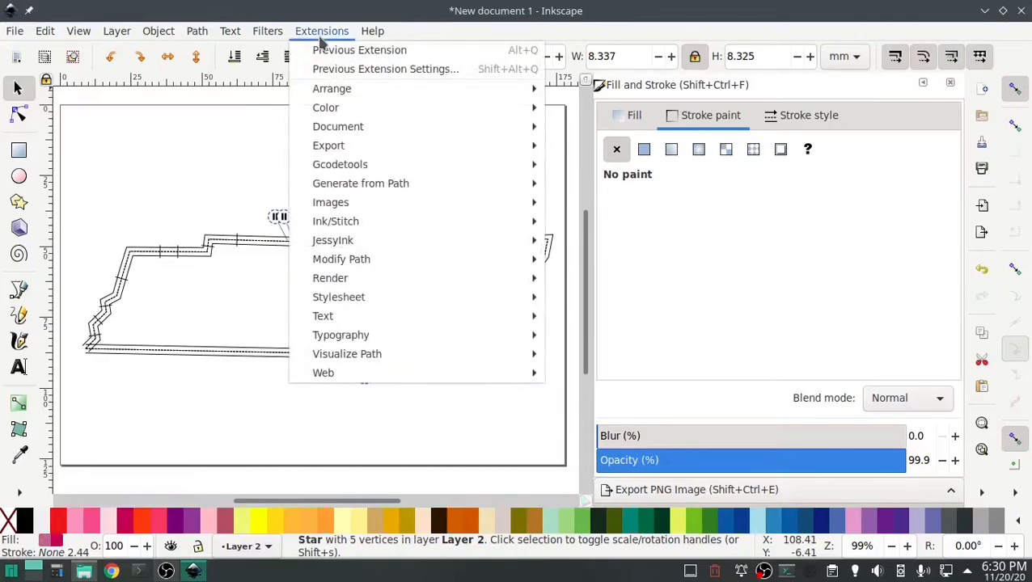
mouse_move(477, 221)
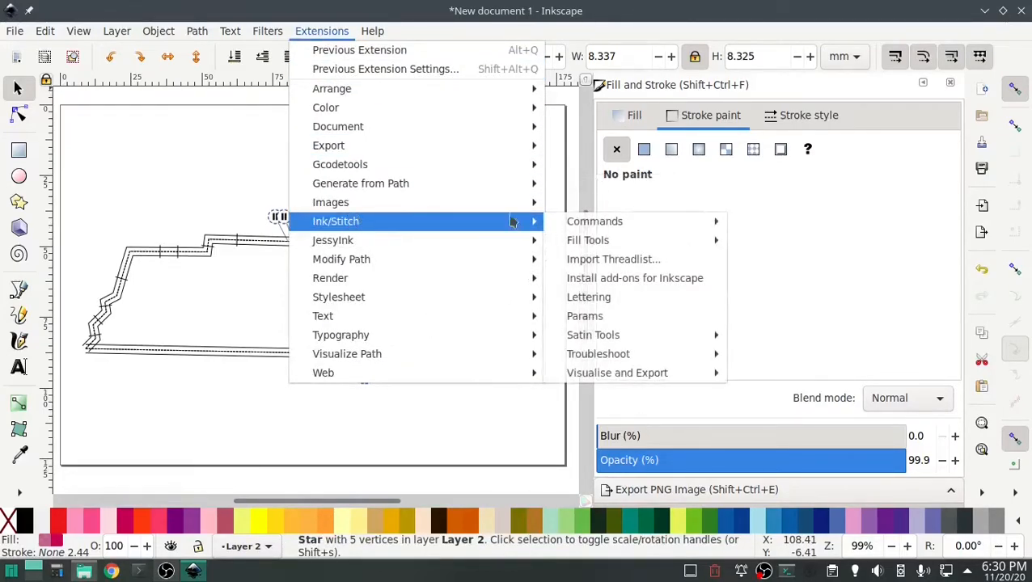
click(618, 322)
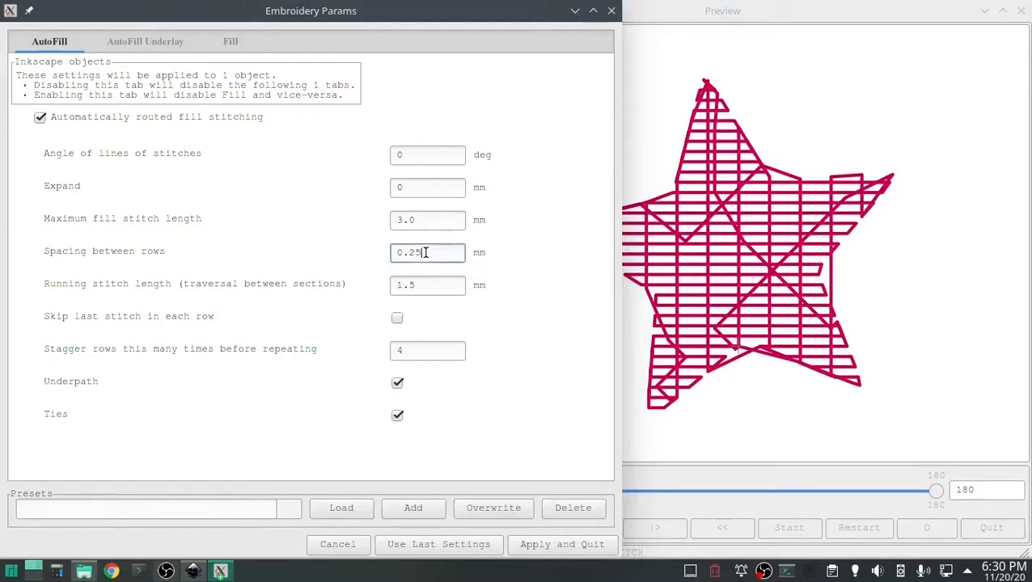
key(BackSpace)
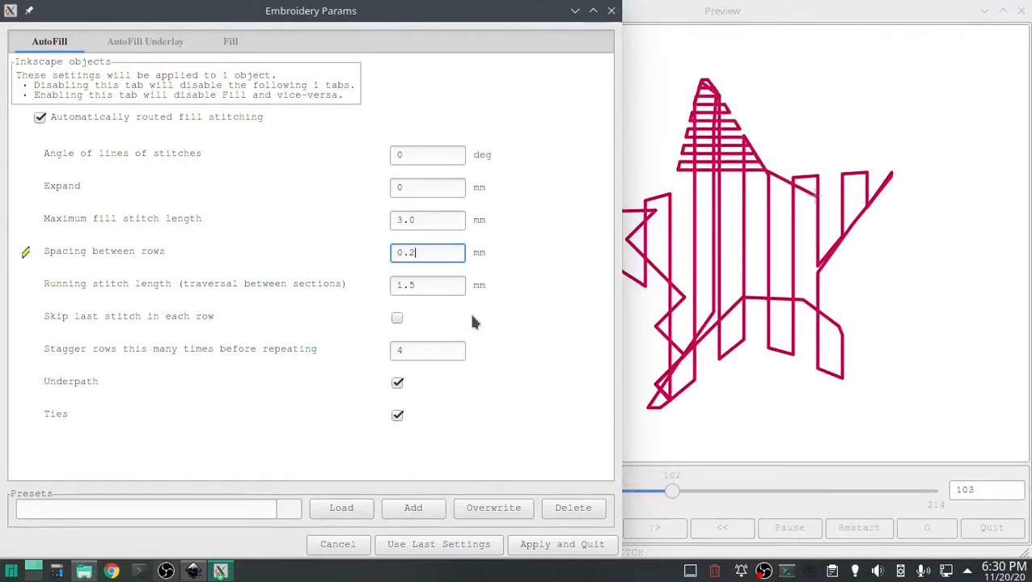
key(BackSpace)
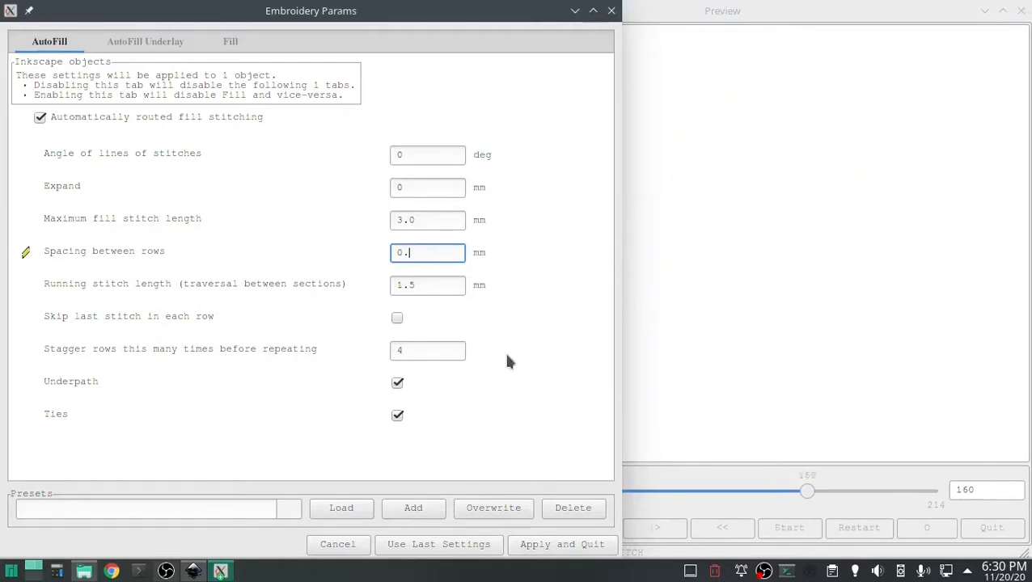
text(15)
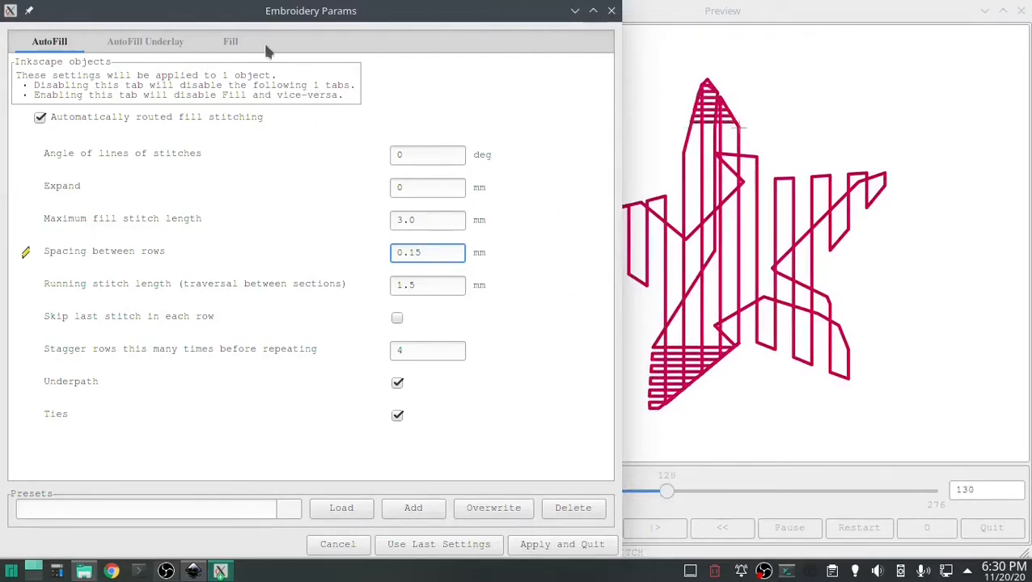
click(142, 43)
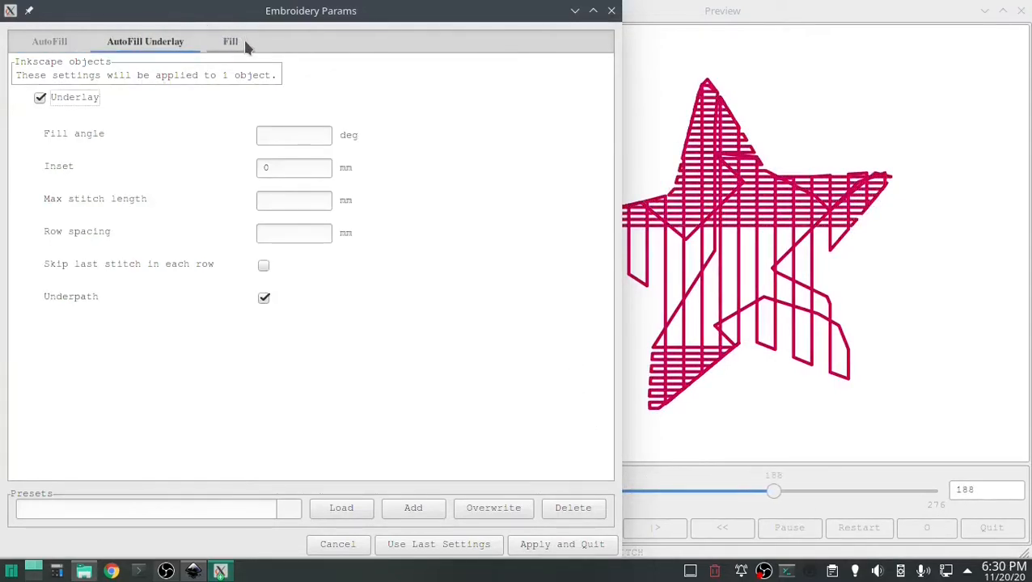
click(245, 41)
click(133, 44)
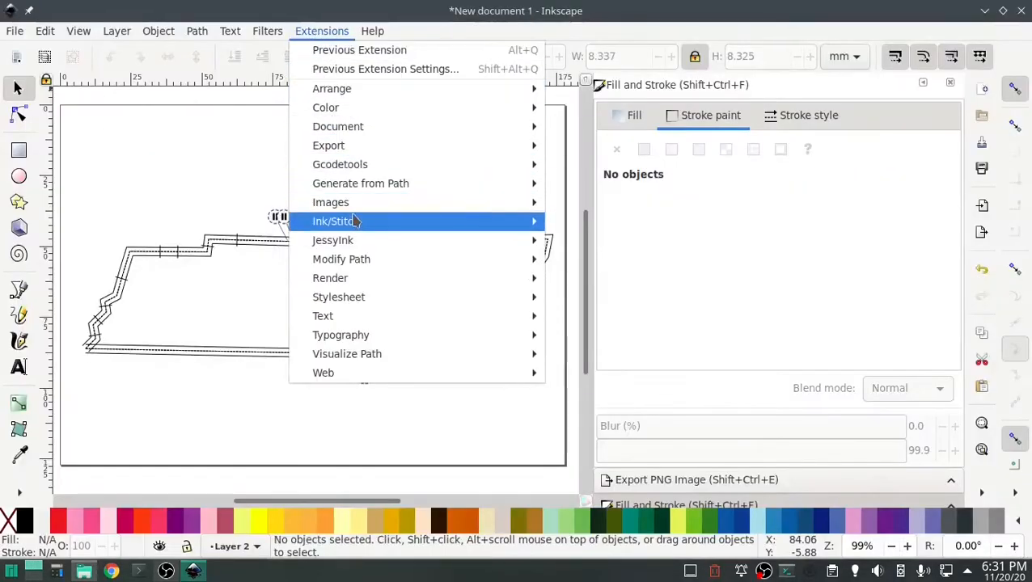
Step: Run the Ink/Stitch simulator on the whole design, speeding playback up to 128 stitches/sec, and close it when it finishes
mouse_move(336, 221)
mouse_move(619, 373)
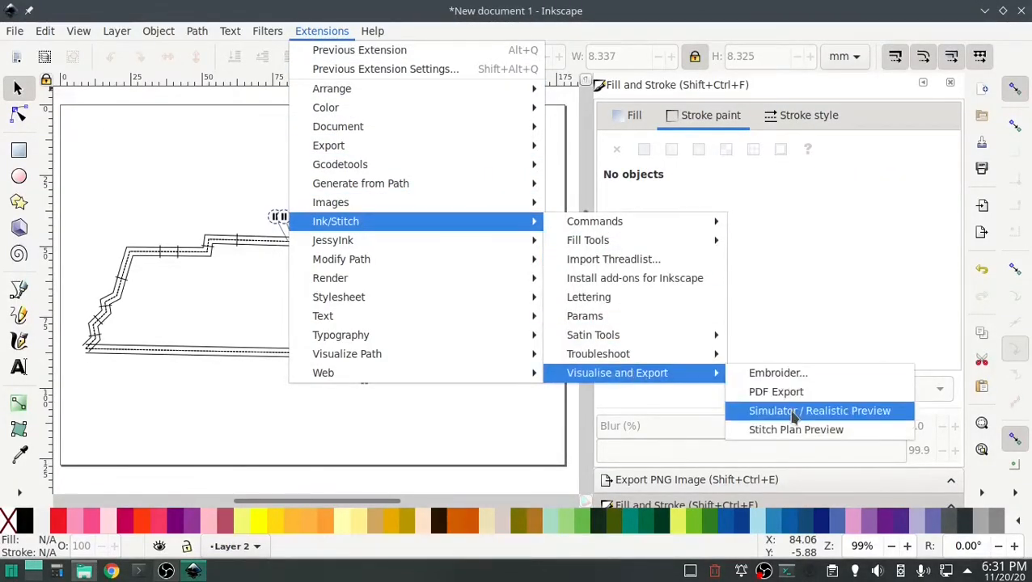
click(796, 411)
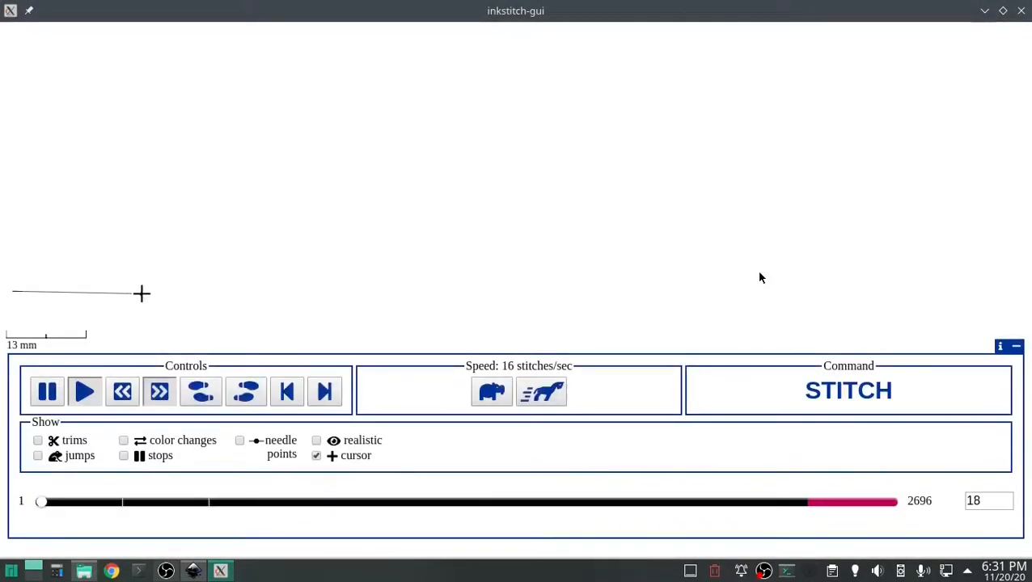
click(542, 394)
click(542, 394)
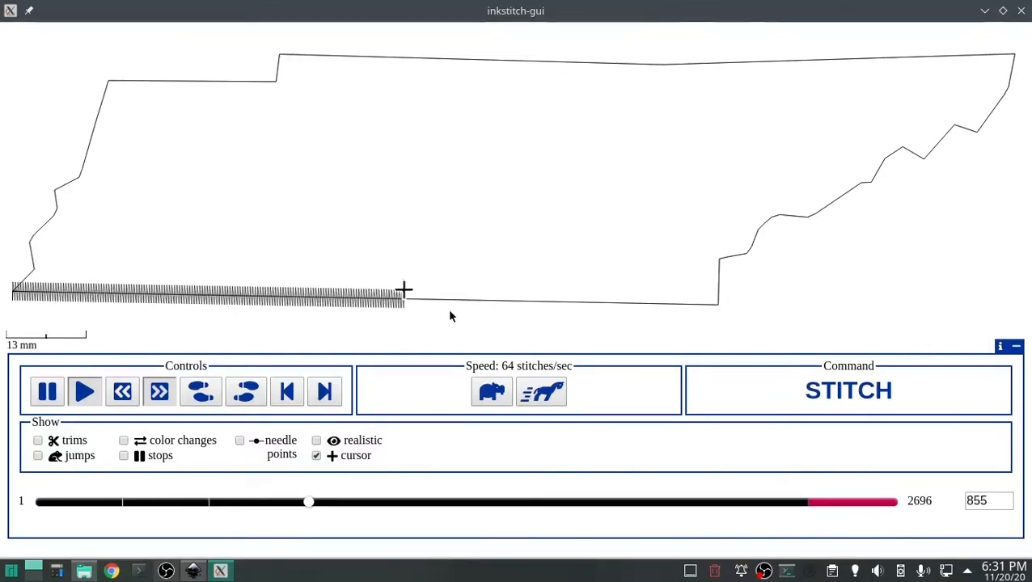
click(545, 394)
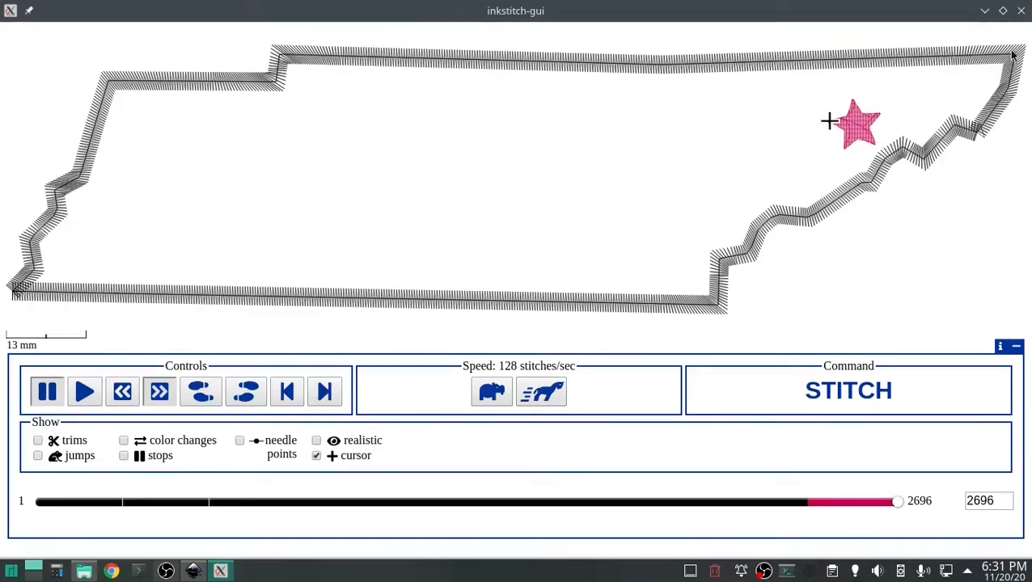
click(1022, 10)
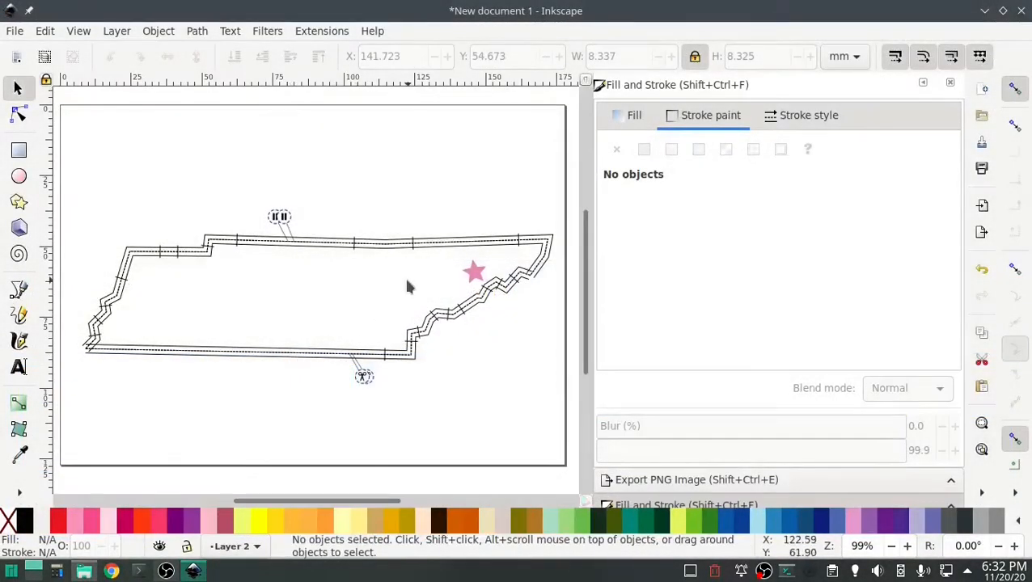
Step: Add the text "Greeneville" in Z003 at 100 pt, about 135 mm wide, and position it just above the Tennessee outline
click(18, 366)
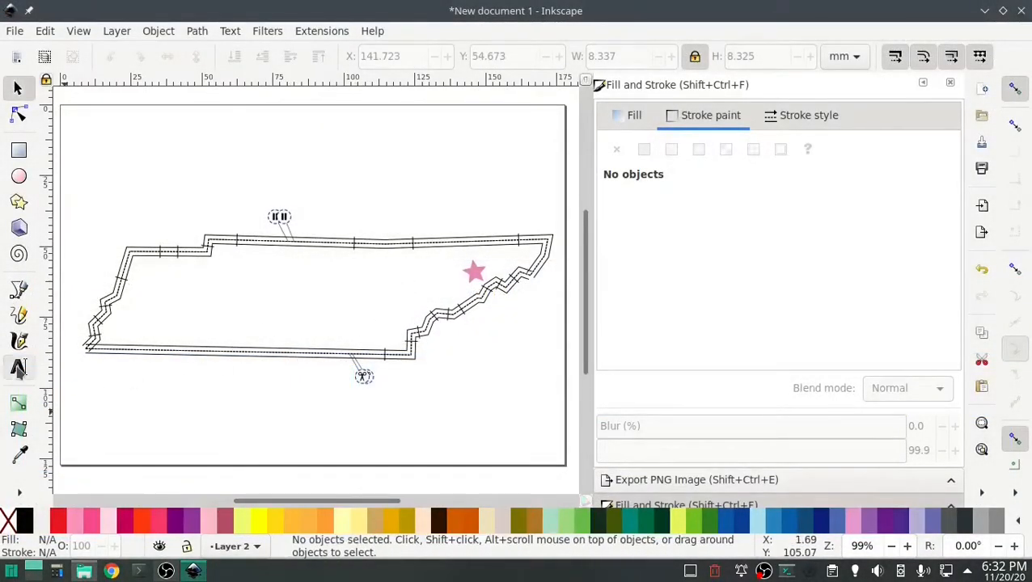
click(156, 201)
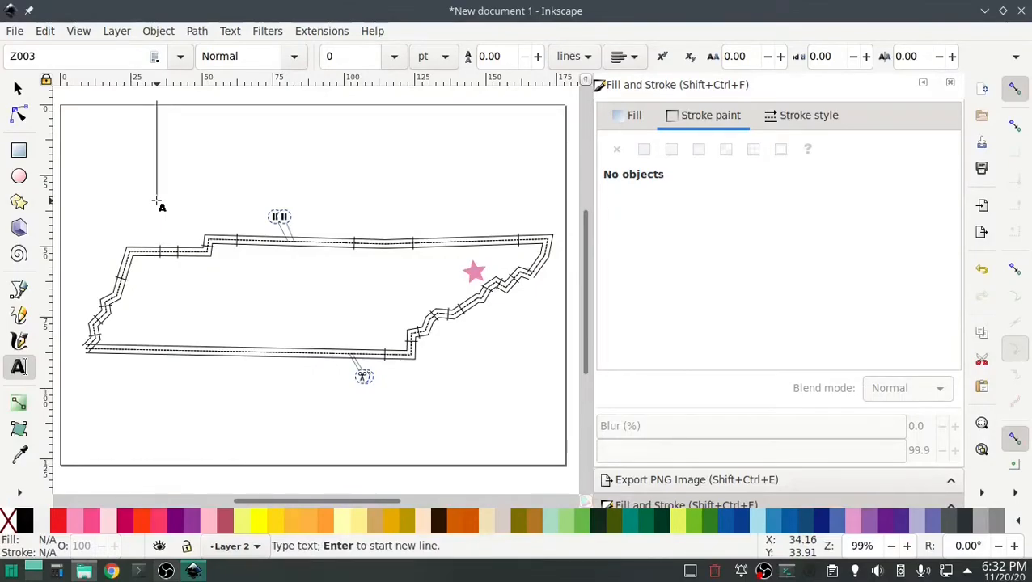
text(Greeneville)
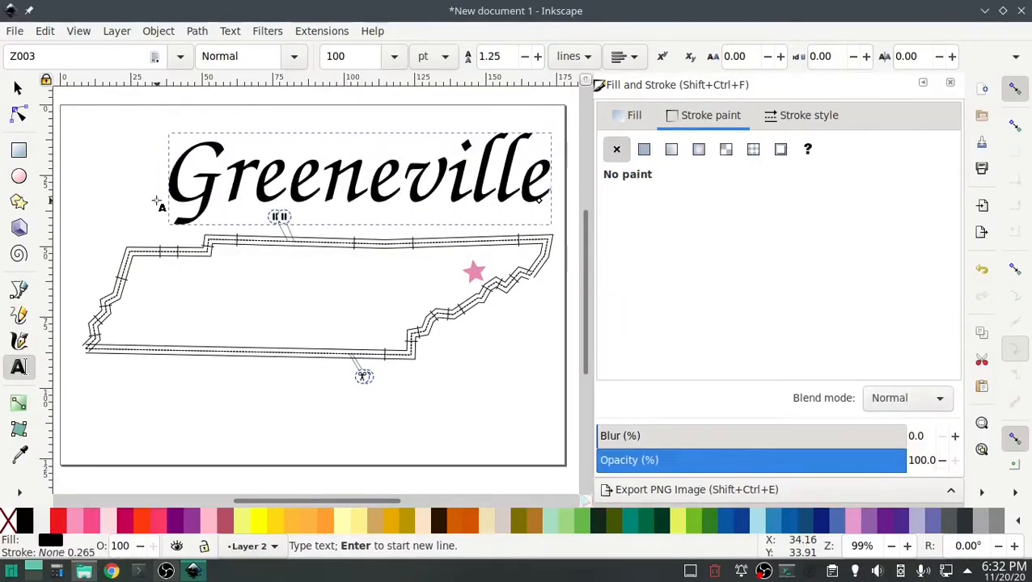
key(Escape)
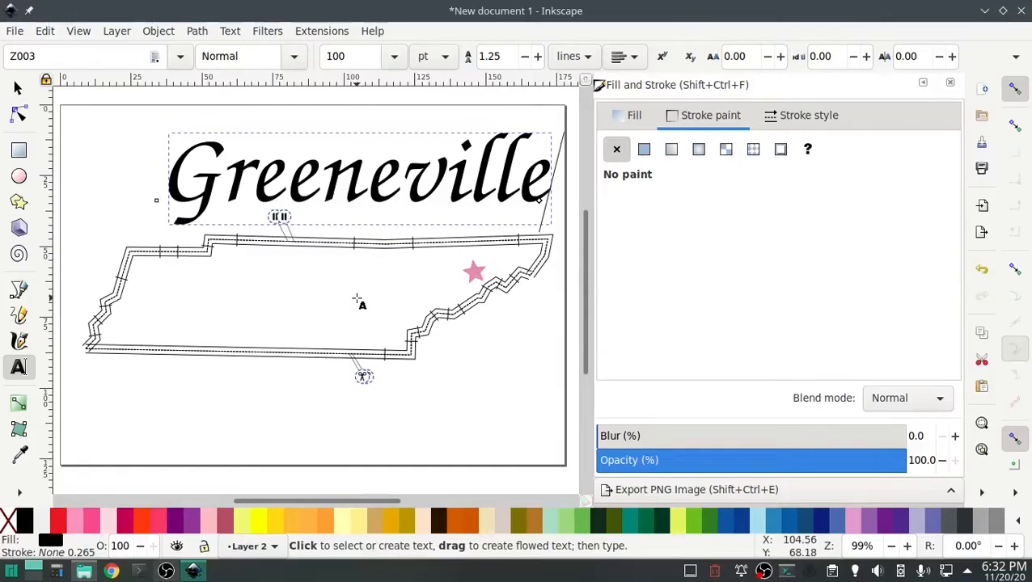
click(18, 90)
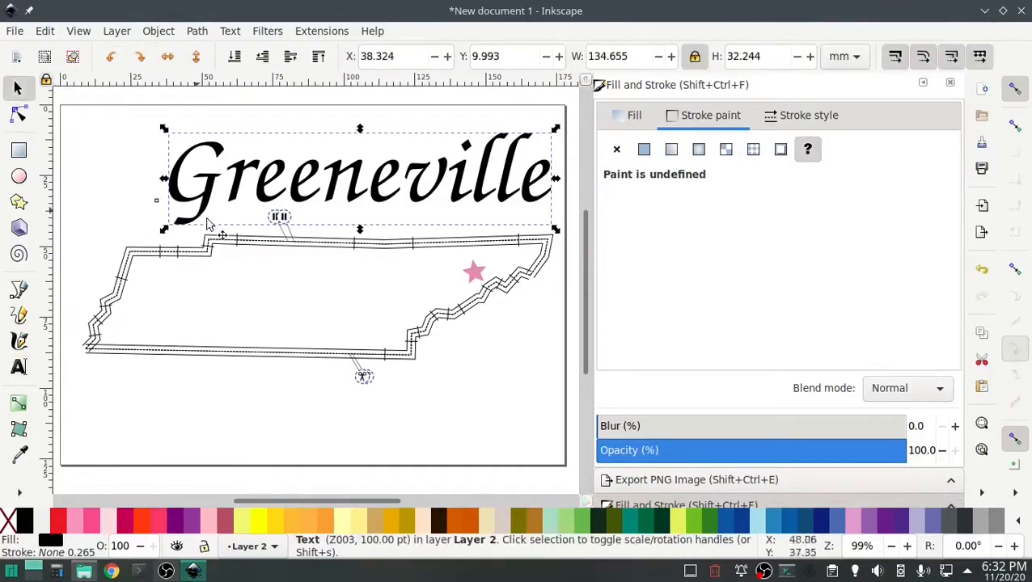
drag(230, 200, 209, 204)
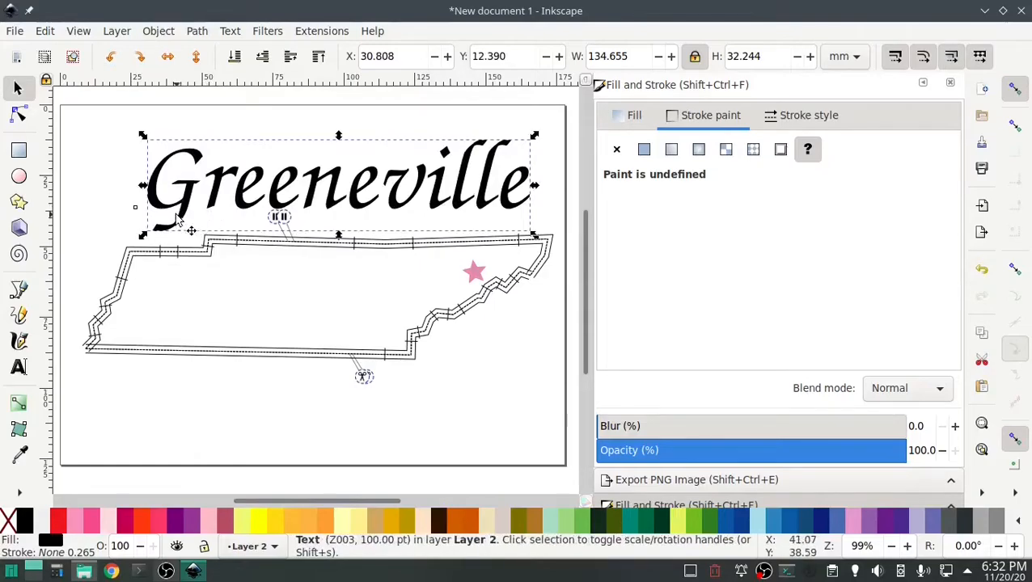
Step: Convert the Greeneville text to paths and select the letter G's path inside the resulting group
click(183, 217)
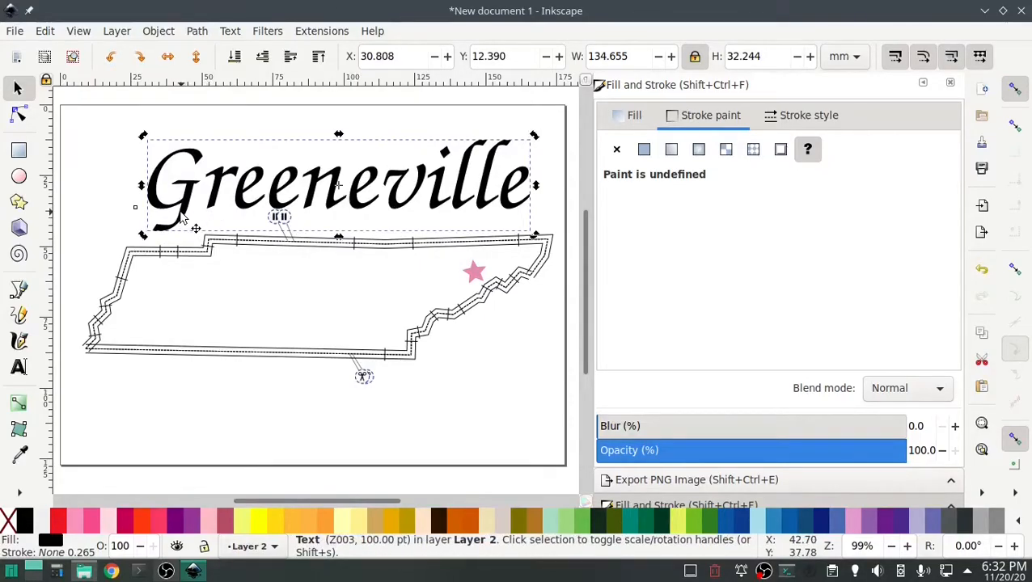
click(230, 241)
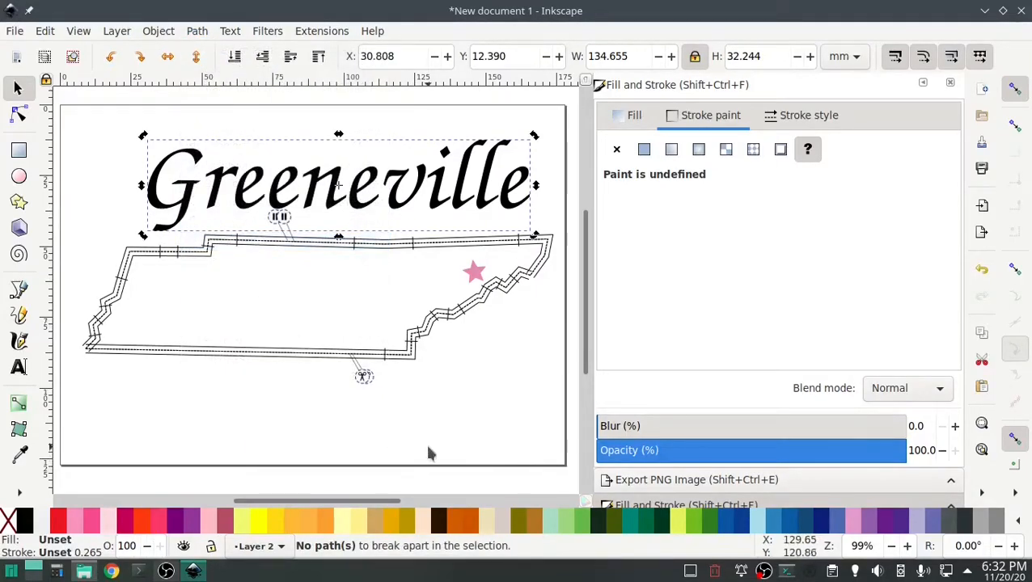
scroll(719, 324, down, 3)
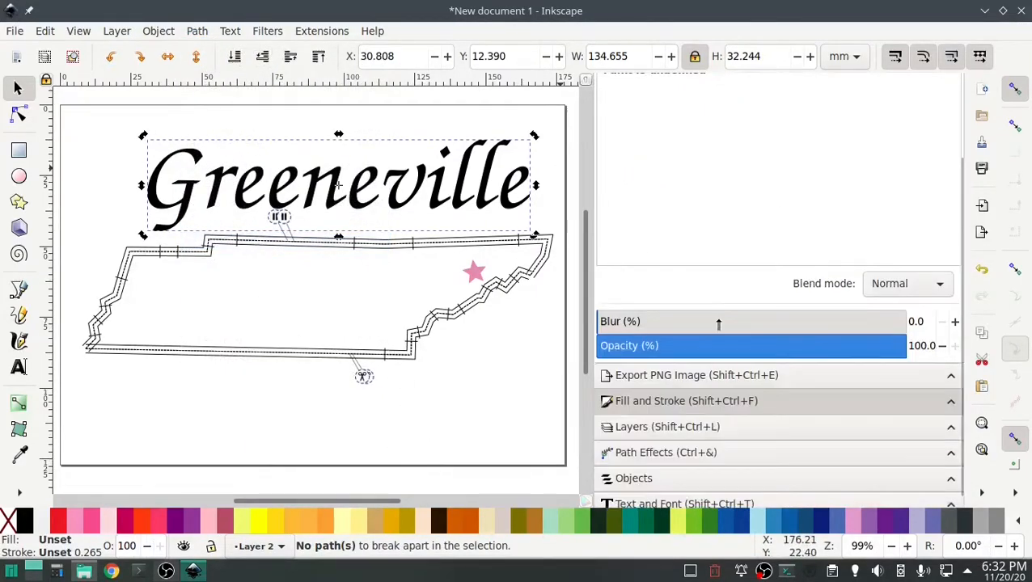
click(670, 487)
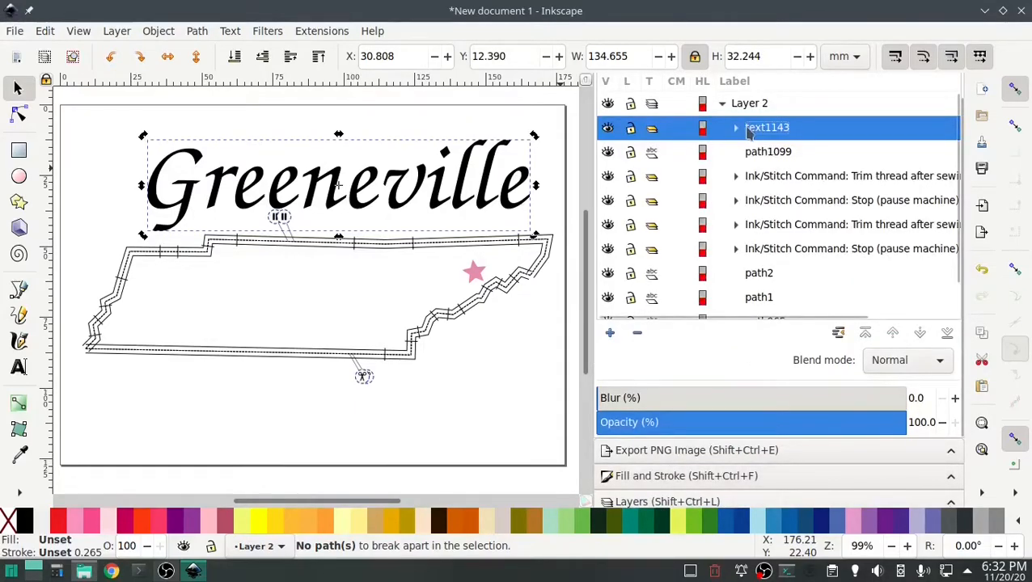
click(735, 127)
scroll(801, 224, down, 3)
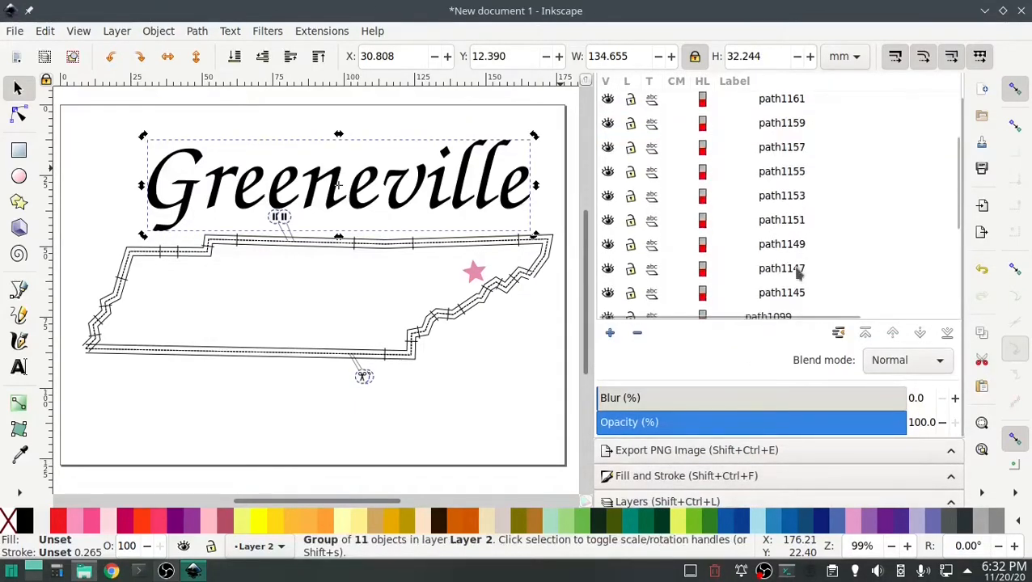
click(790, 295)
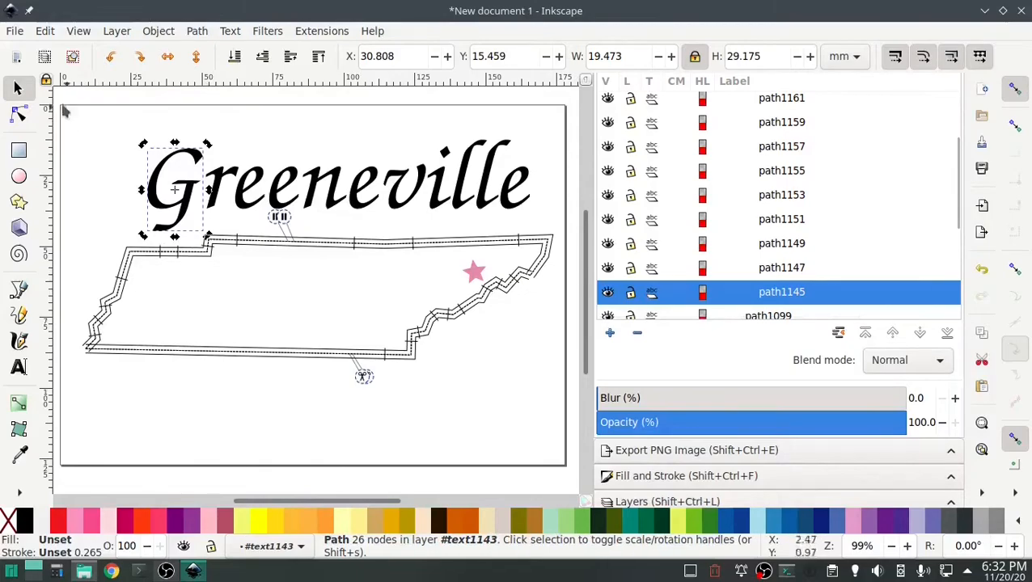
Step: Delete the four nodes at the end of the G's curled tail
click(19, 115)
ctrl+scroll(143, 217, up, 2)
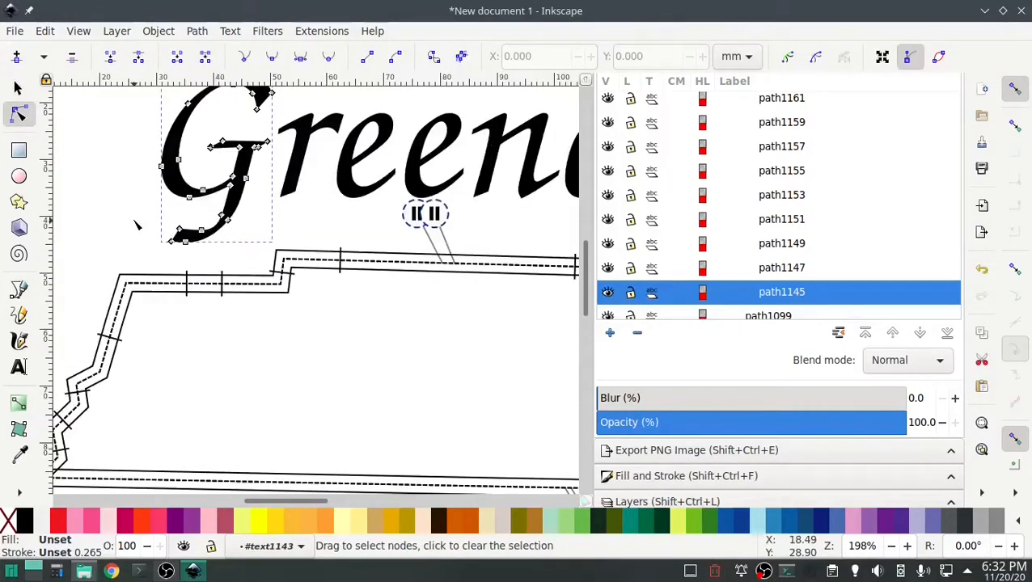
click(202, 232)
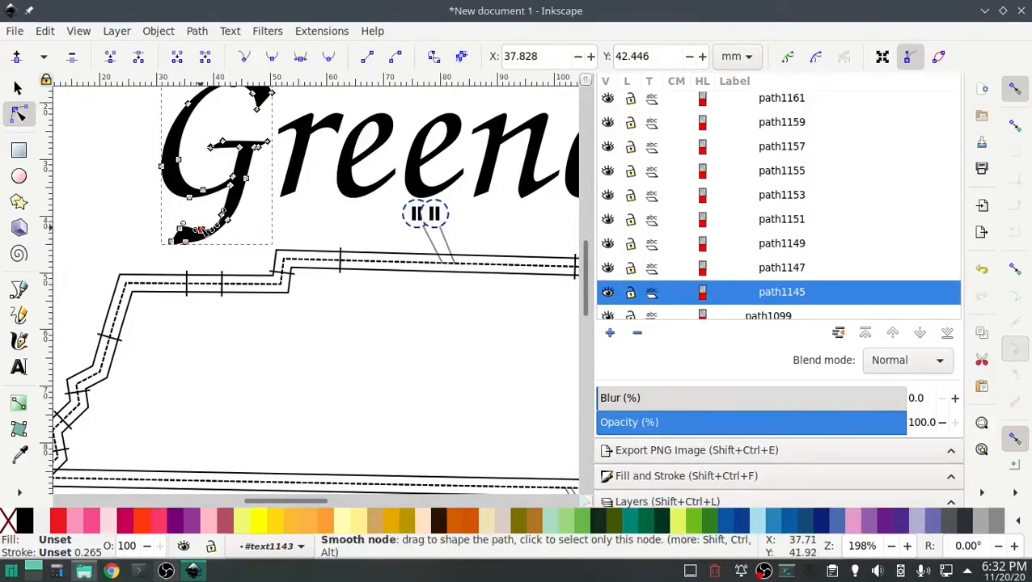
click(160, 248)
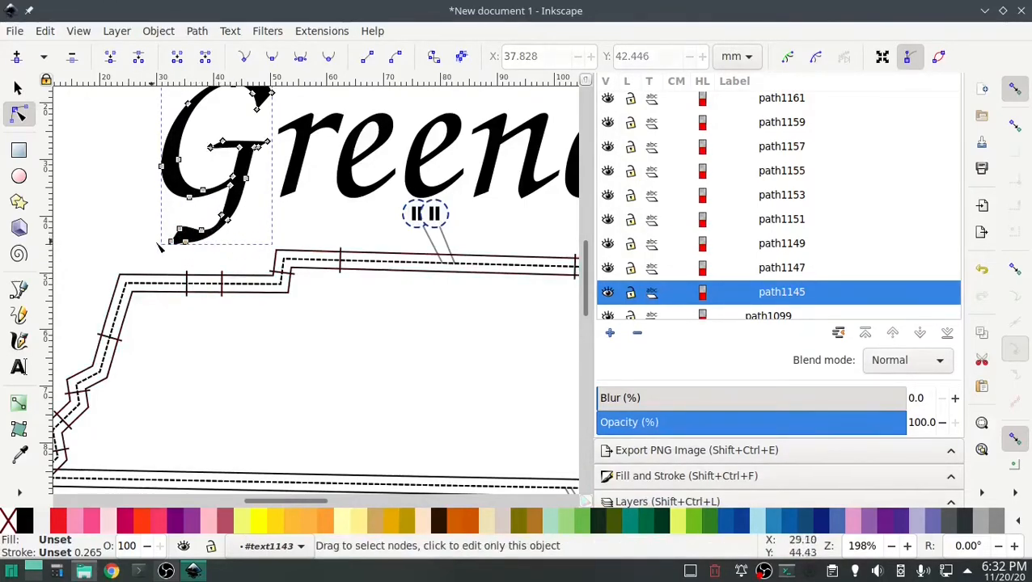
click(205, 233)
shift+click(179, 230)
shift+click(173, 242)
shift+click(185, 242)
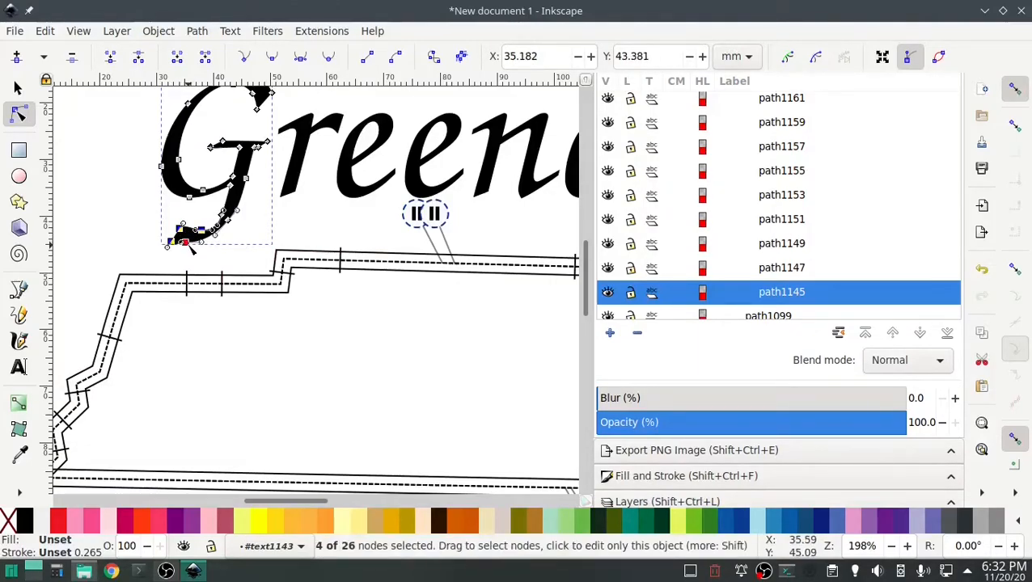
key(Delete)
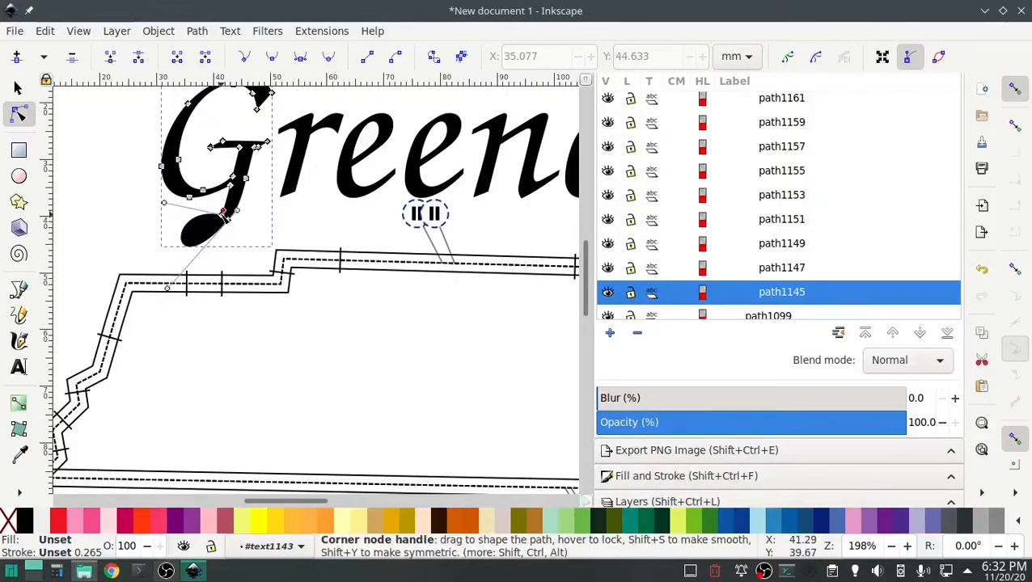
Step: Move the two remaining nodes at the base of the G's tail up along the stem to shorten the descender
ctrl+scroll(232, 220, up, 3)
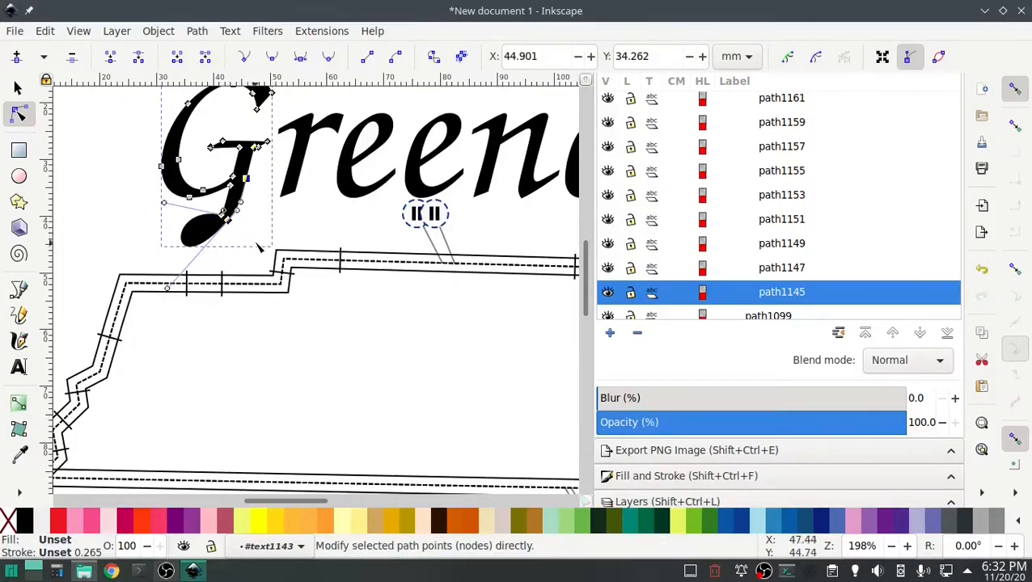
key(i)
key(Escape)
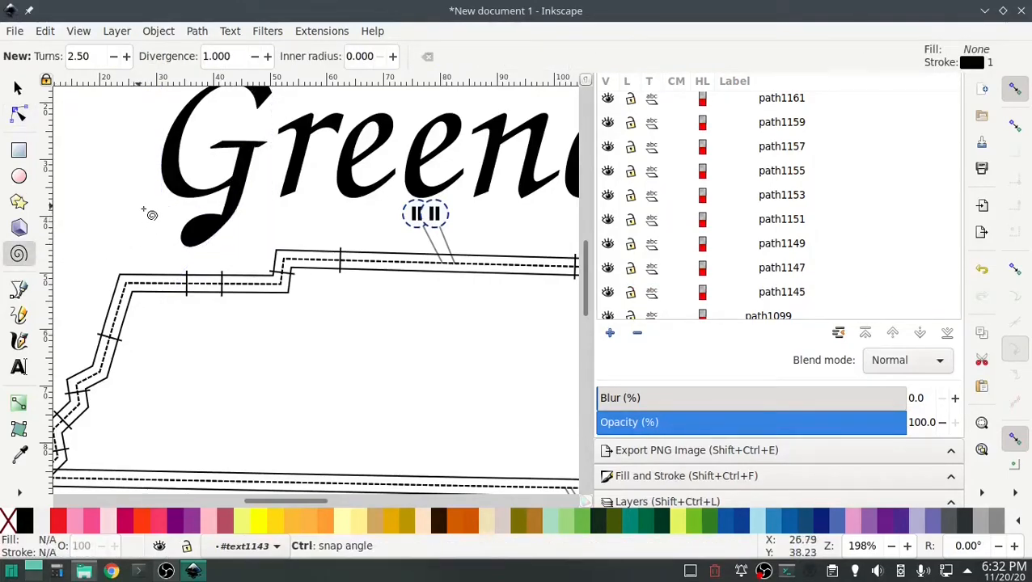
ctrl+scroll(148, 213, up, 2)
key(n)
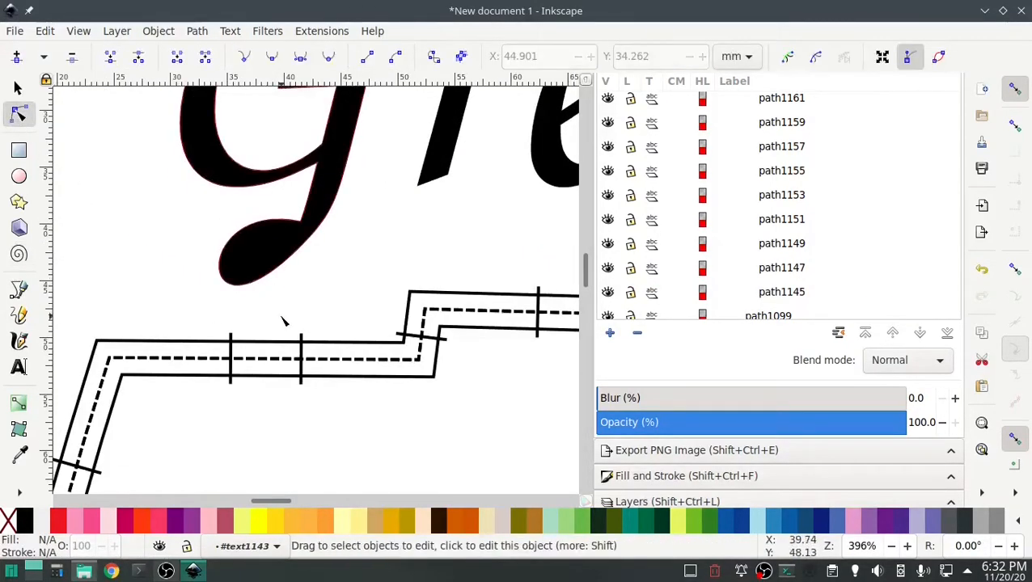
click(283, 257)
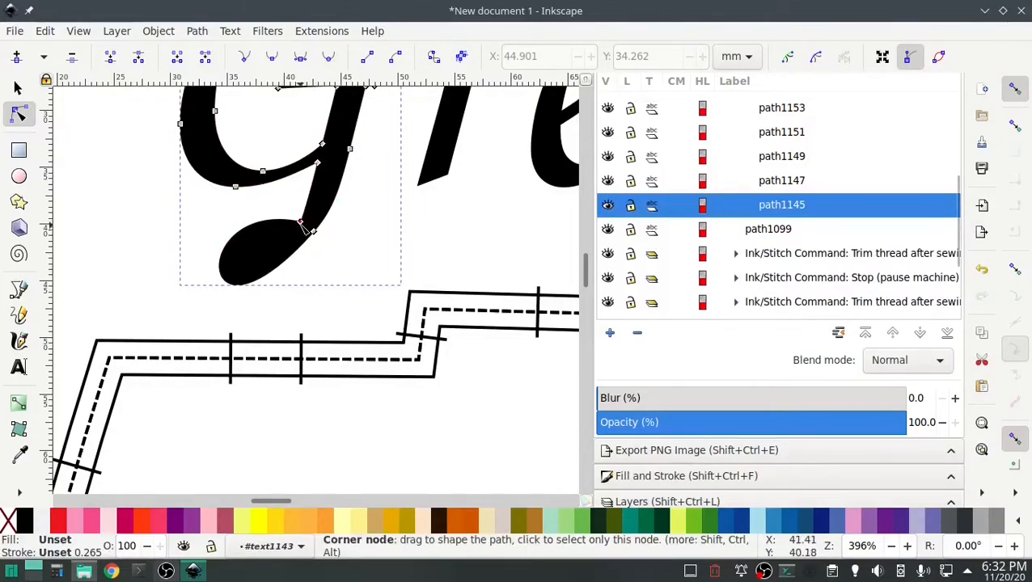
click(301, 223)
drag(304, 226, 315, 192)
drag(315, 229, 354, 182)
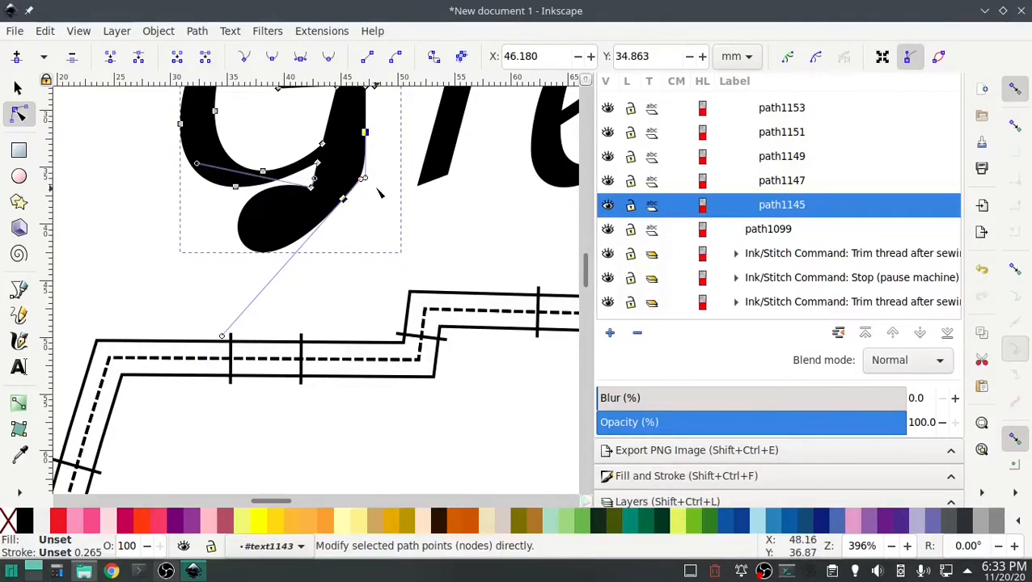
Step: Pull in the curve handles around the G's lower stem to collapse the rounded bulb into a short blunt end
scroll(420, 215, up, 2)
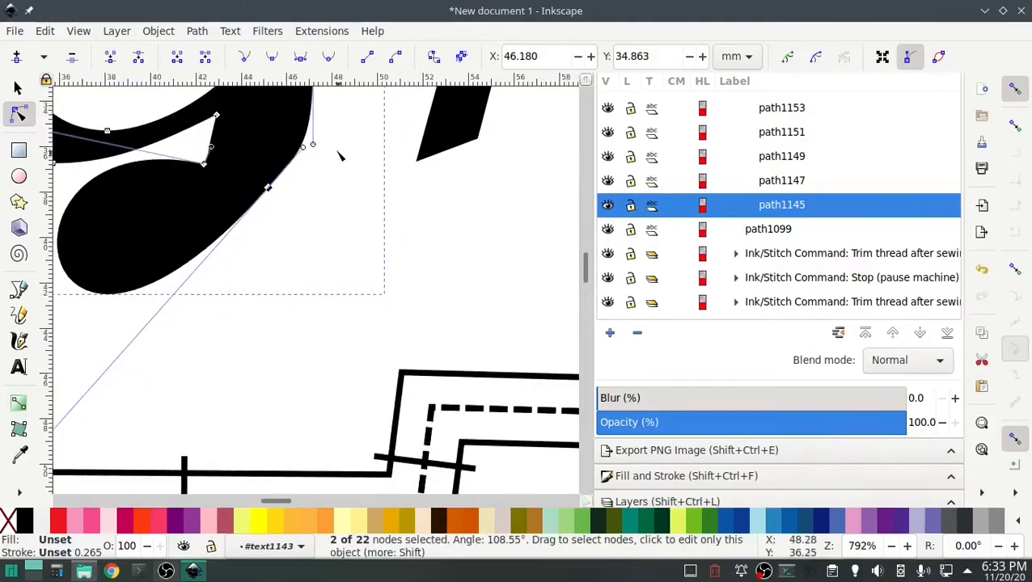
drag(314, 146, 290, 145)
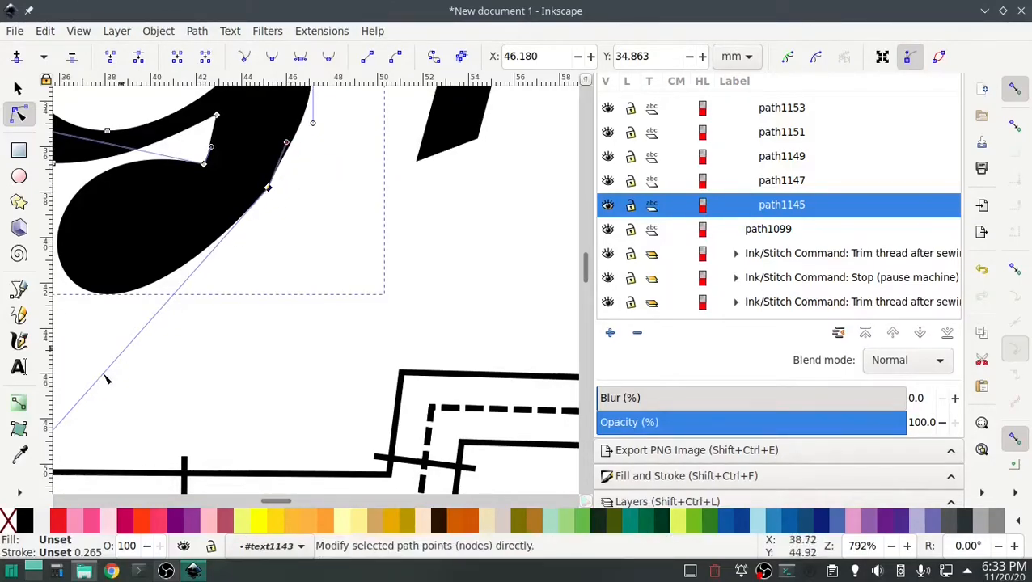
scroll(225, 350, down, 2)
scroll(225, 350, left, 4)
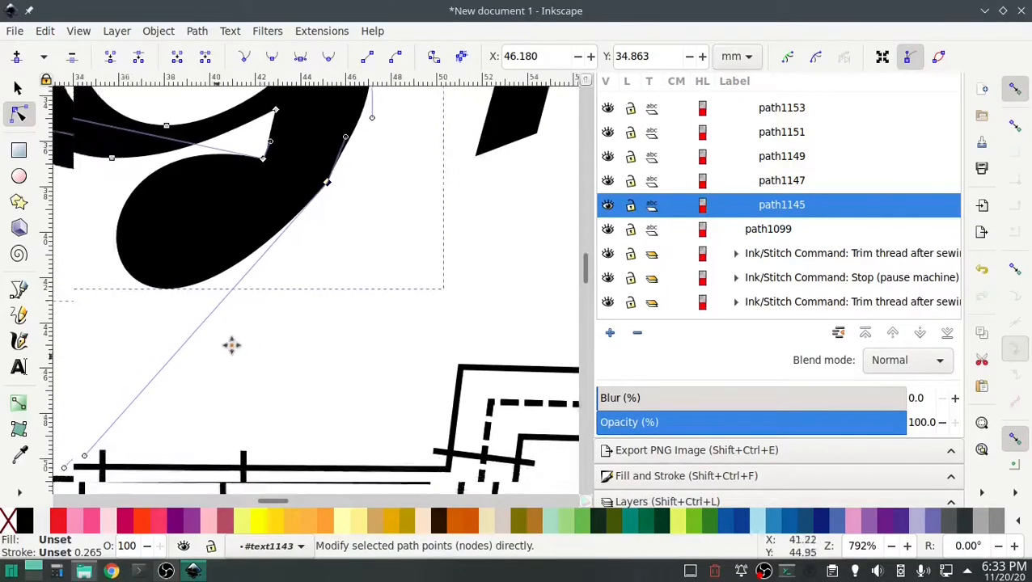
drag(151, 397, 362, 137)
scroll(324, 187, up, 1)
drag(326, 186, 412, 355)
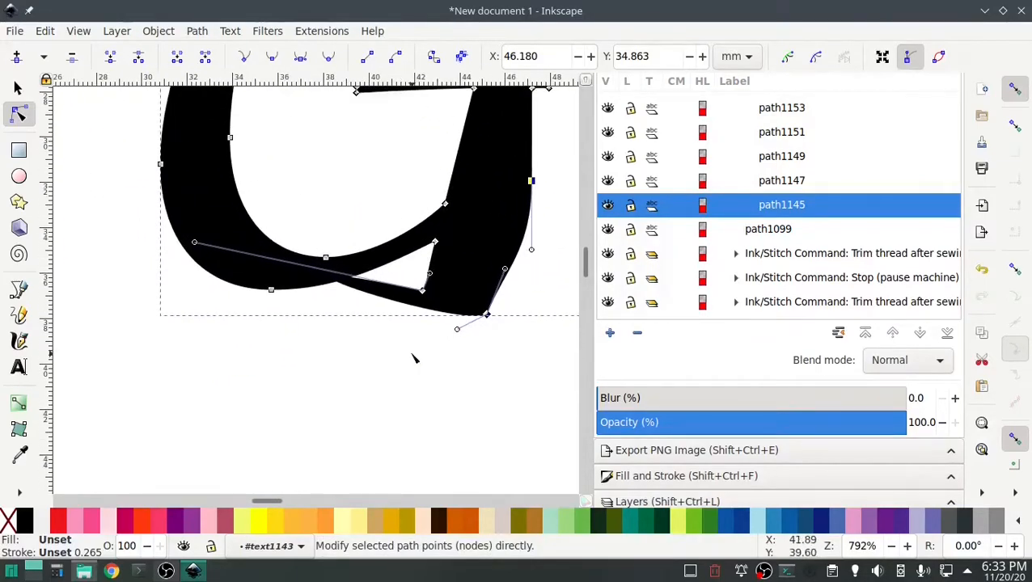
drag(194, 244, 417, 296)
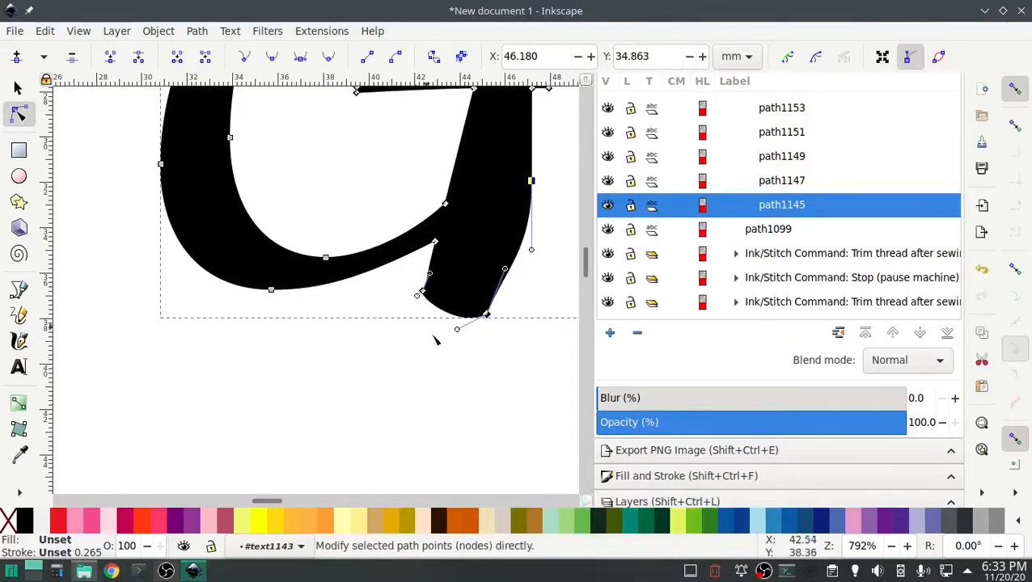
drag(460, 335, 477, 321)
drag(532, 250, 532, 226)
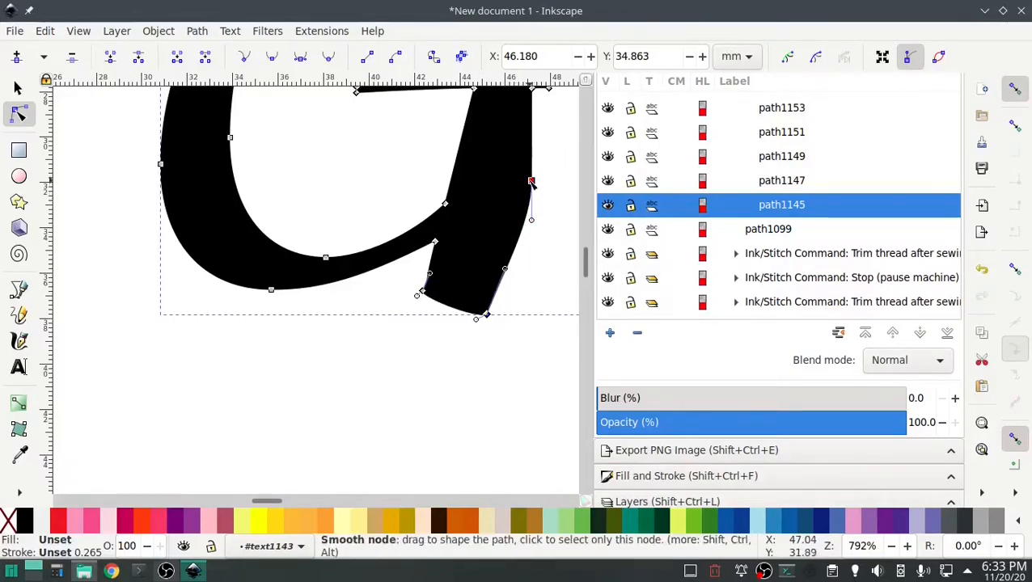
Step: Straighten the outer edge of the G's stem by retracting its middle node's handle and shifting that node inward
click(534, 222)
click(531, 259)
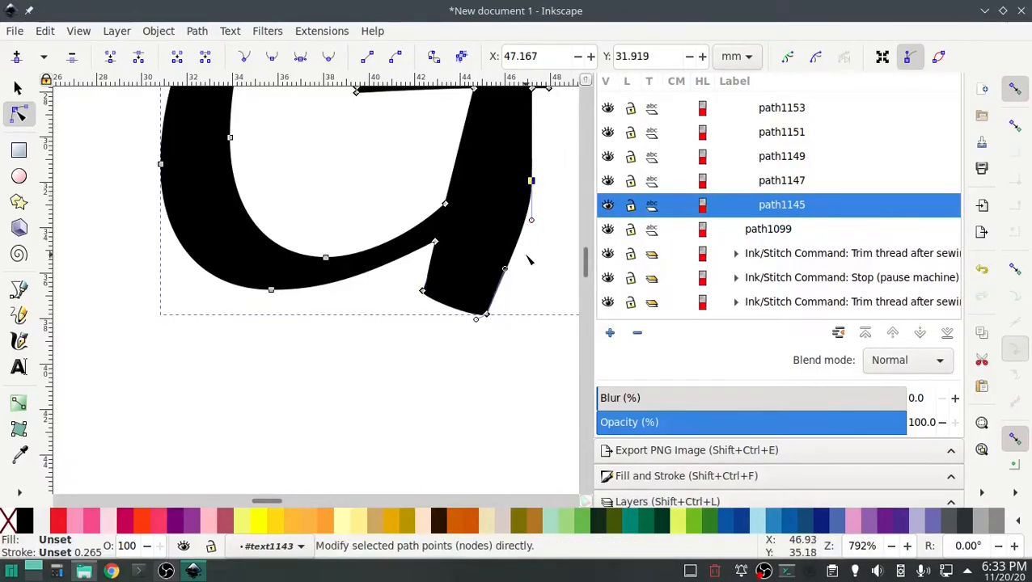
click(532, 180)
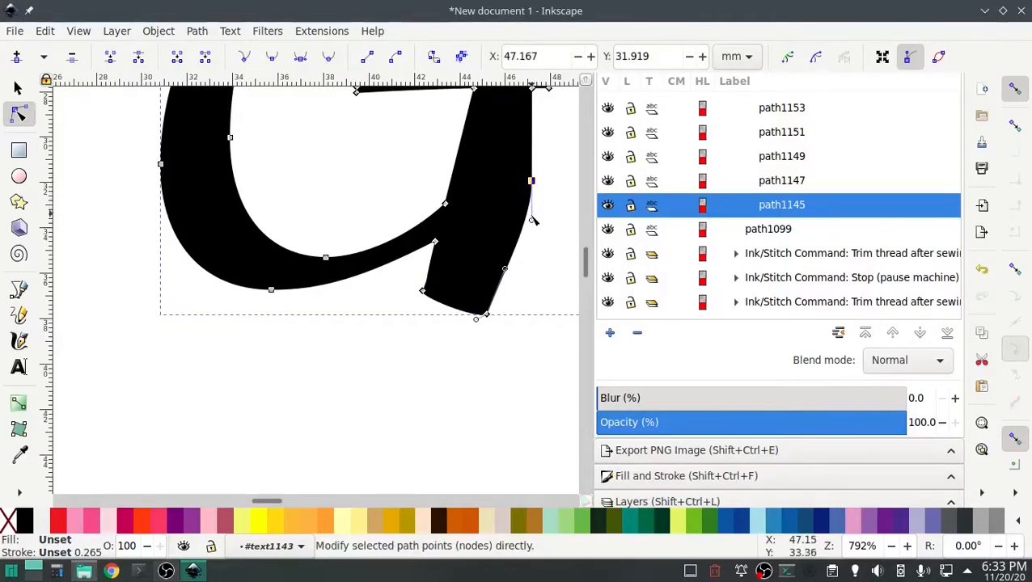
drag(532, 221, 524, 185)
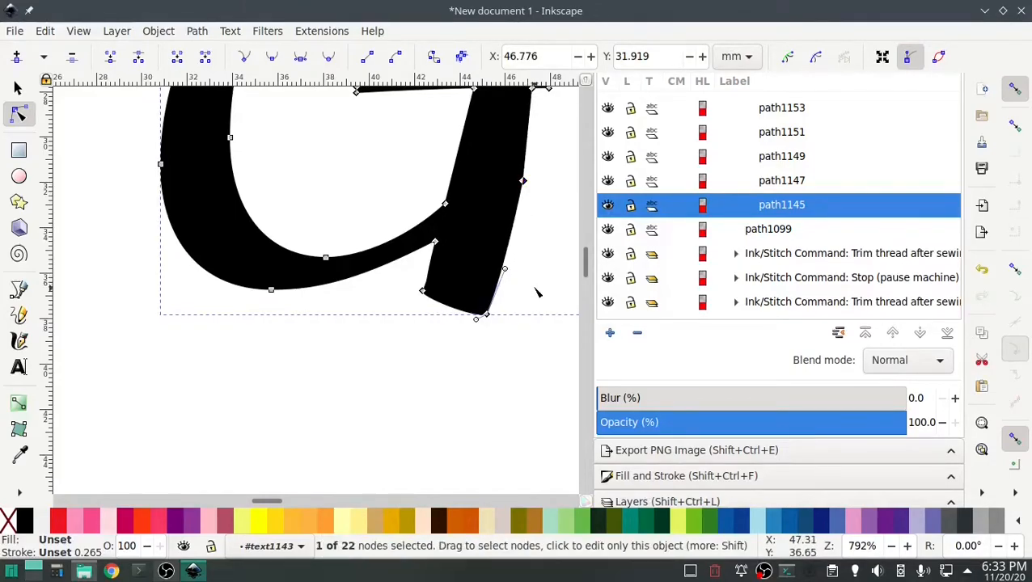
scroll(538, 293, down, 1)
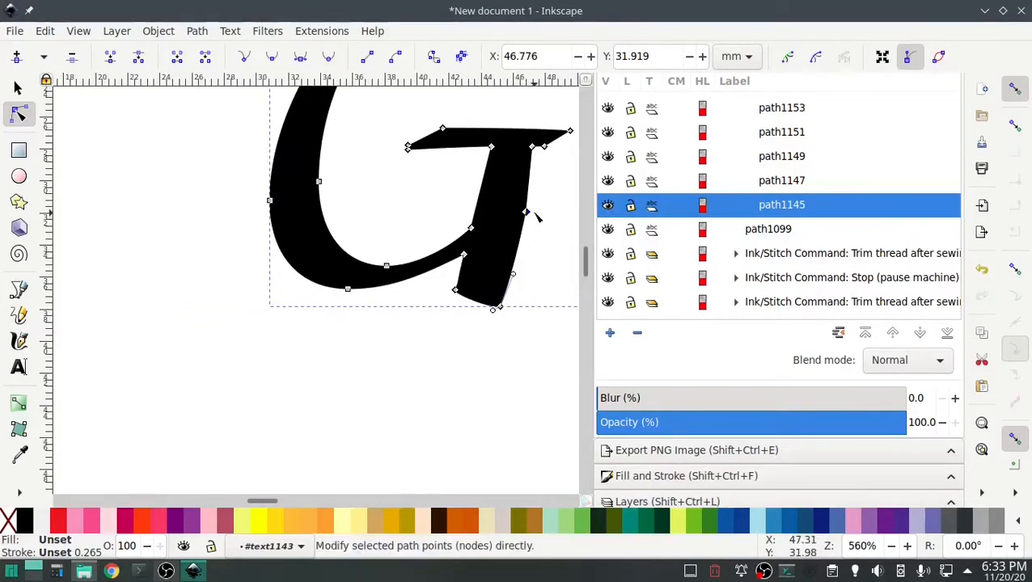
drag(525, 212, 522, 212)
drag(512, 275, 508, 274)
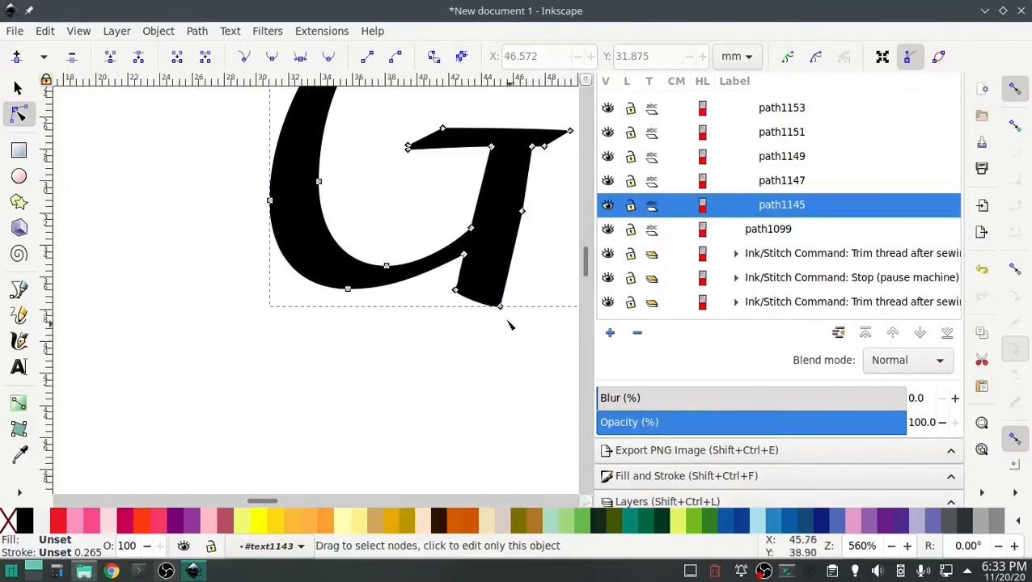
Step: Convert the two nodes at the base of the G's stem to corner nodes so its bottom edge becomes straight
click(500, 308)
shift+click(453, 291)
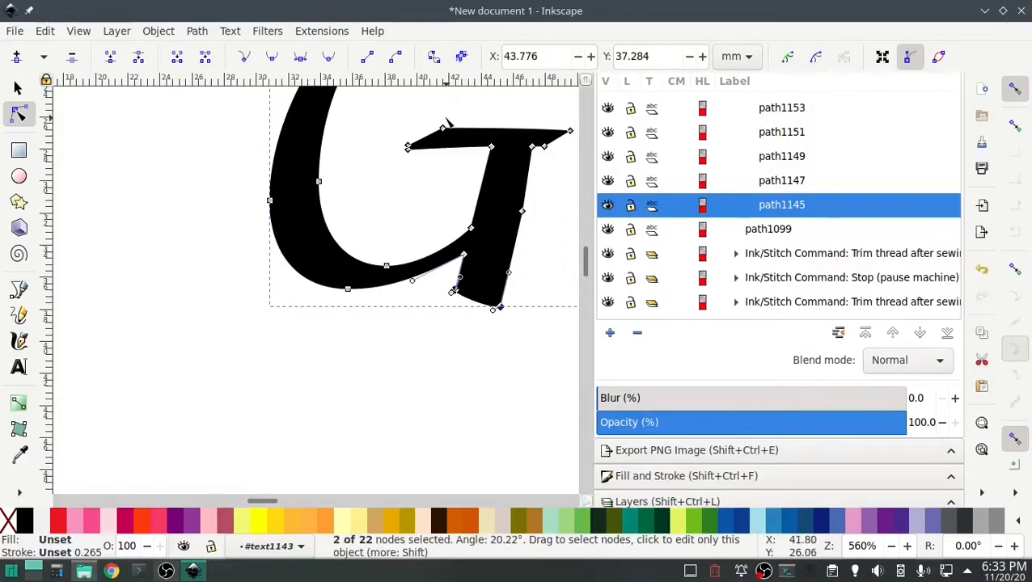
key(ctrl+shift+f)
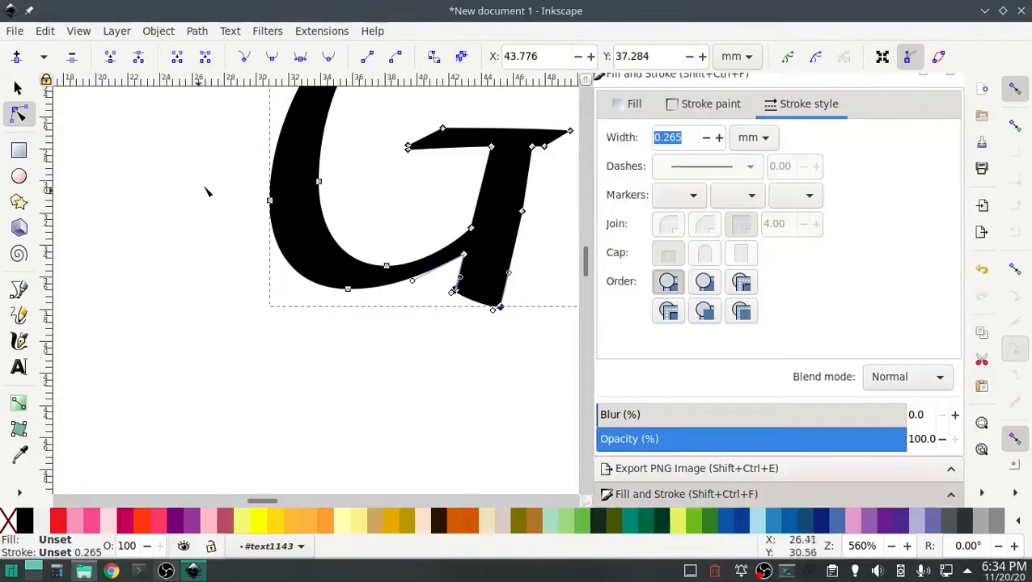
click(245, 58)
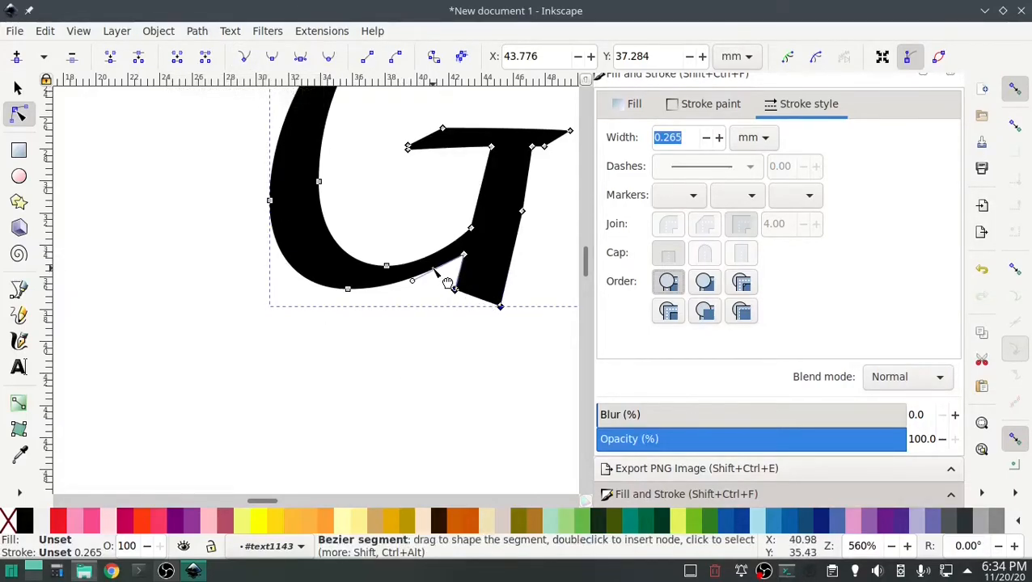
Step: Enlarge the G proportionally to about 32 mm wide and 37 mm high beside the remaining letters
ctrl+scroll(254, 318, down, 5)
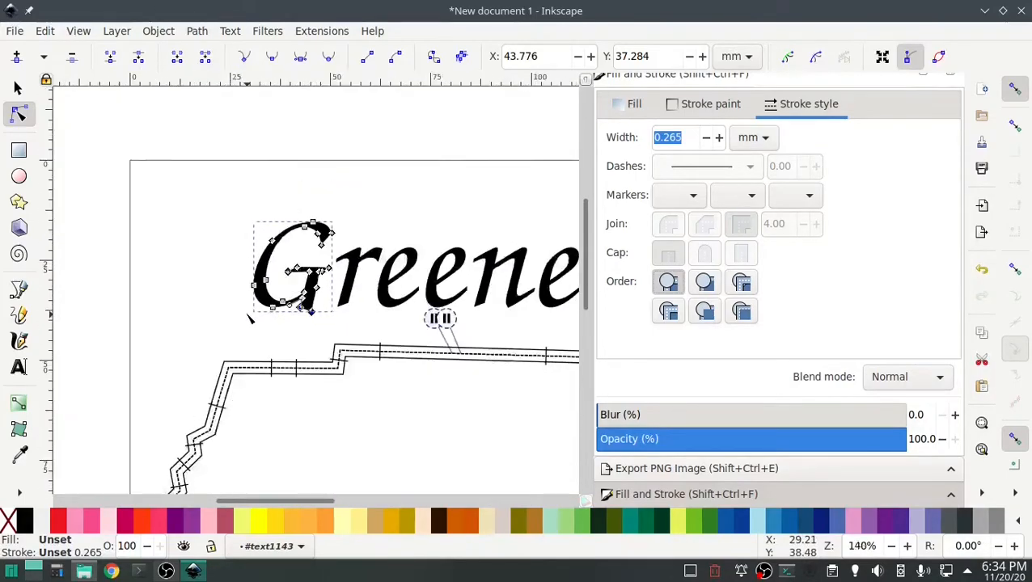
key(s)
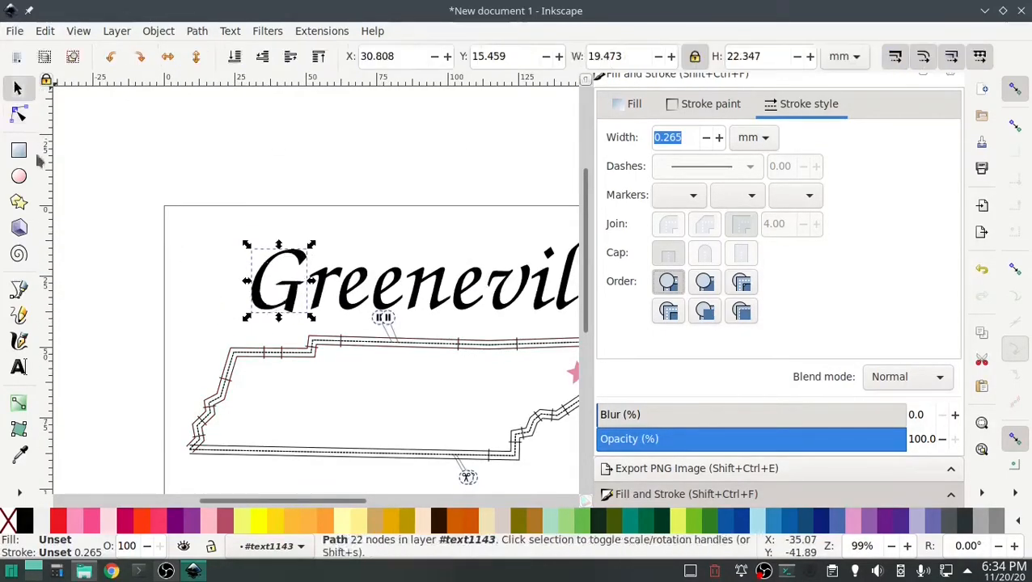
drag(247, 245, 178, 205)
drag(287, 298, 299, 299)
drag(122, 353, 48, 311)
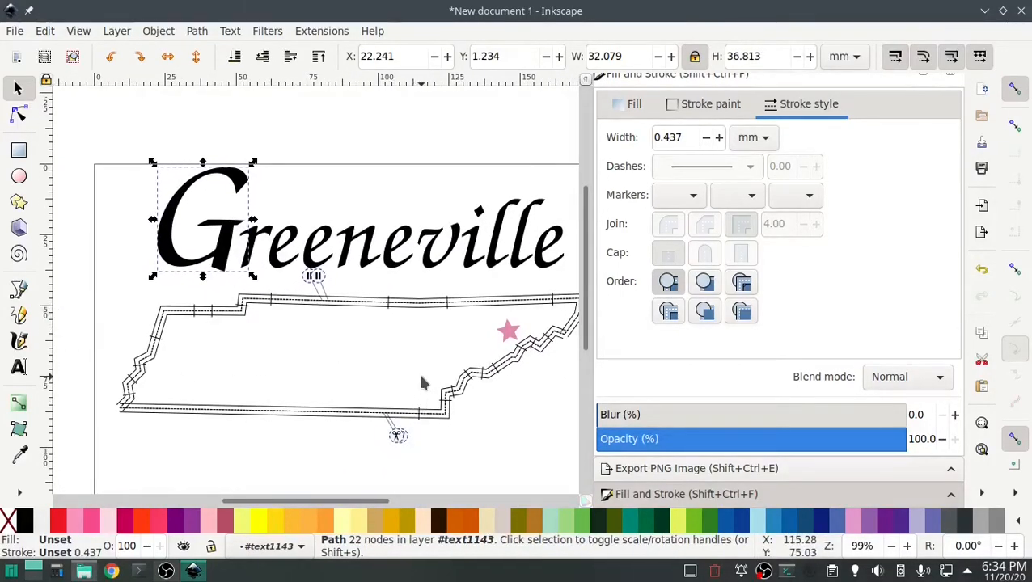
click(399, 146)
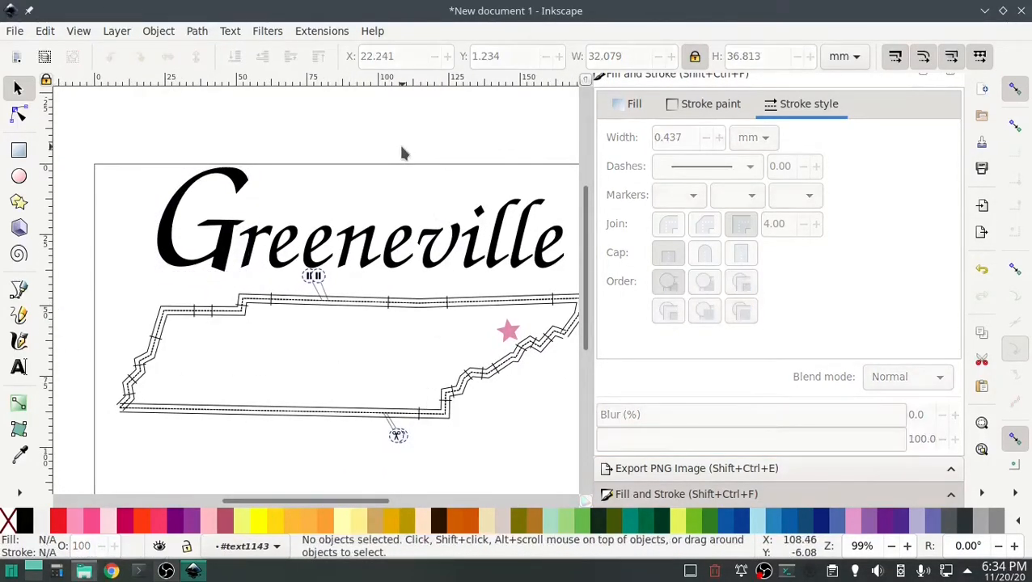
Step: Select the whole Greeneville lettering group and try to convert it with Object to Path
scroll(812, 296, down, 6)
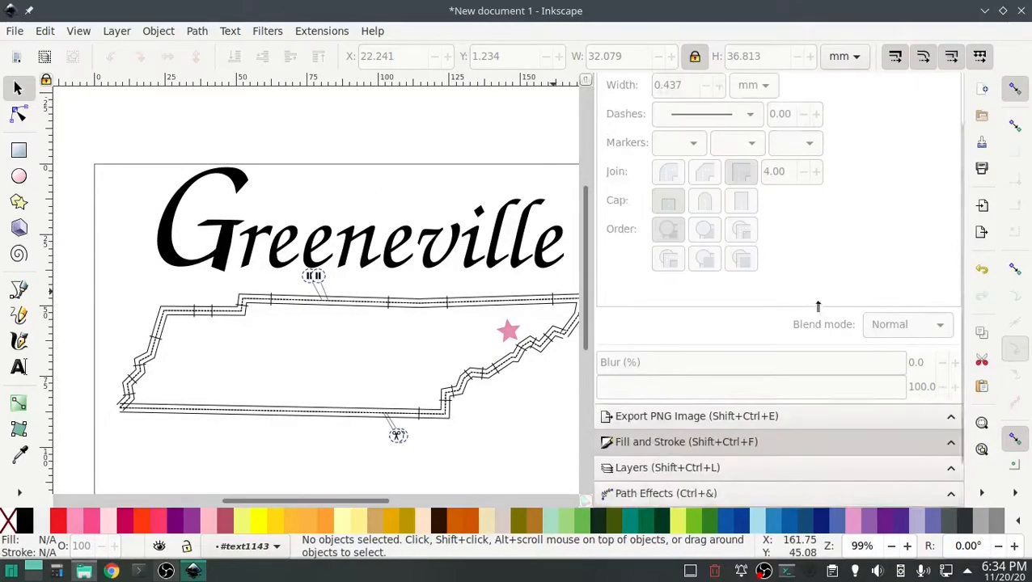
scroll(833, 198, up, 5)
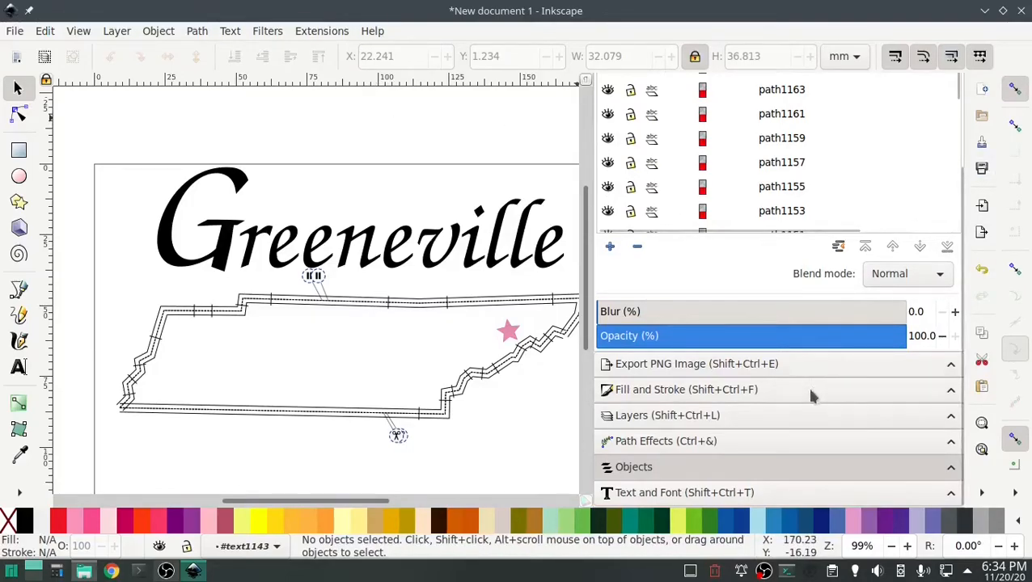
scroll(814, 393, up, 1)
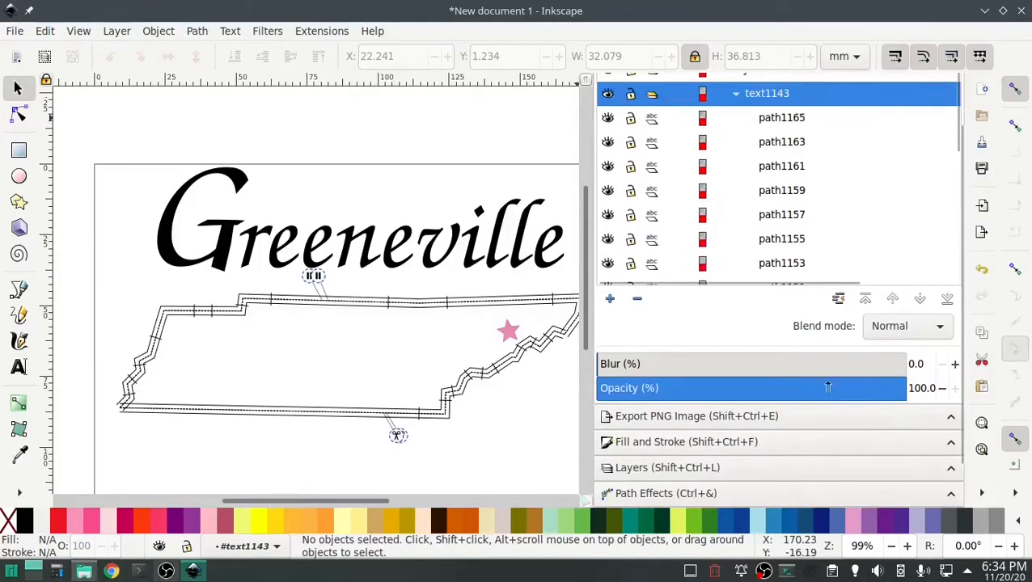
click(757, 96)
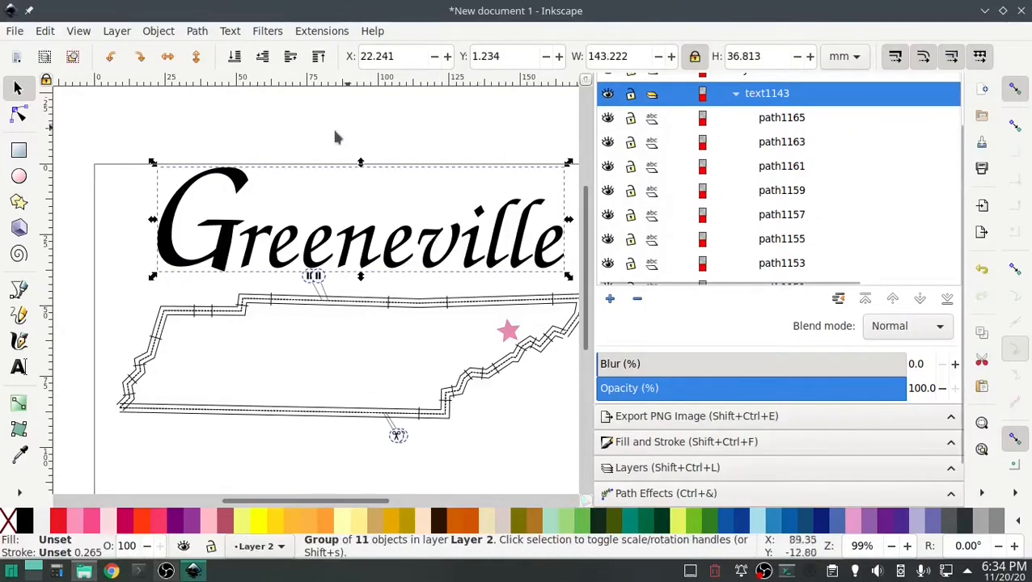
click(197, 31)
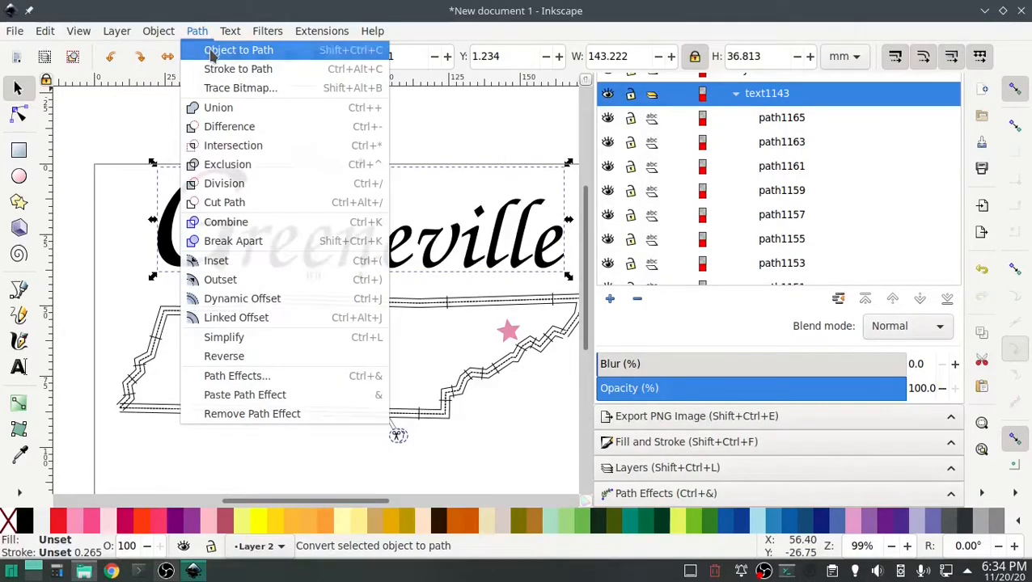
click(212, 52)
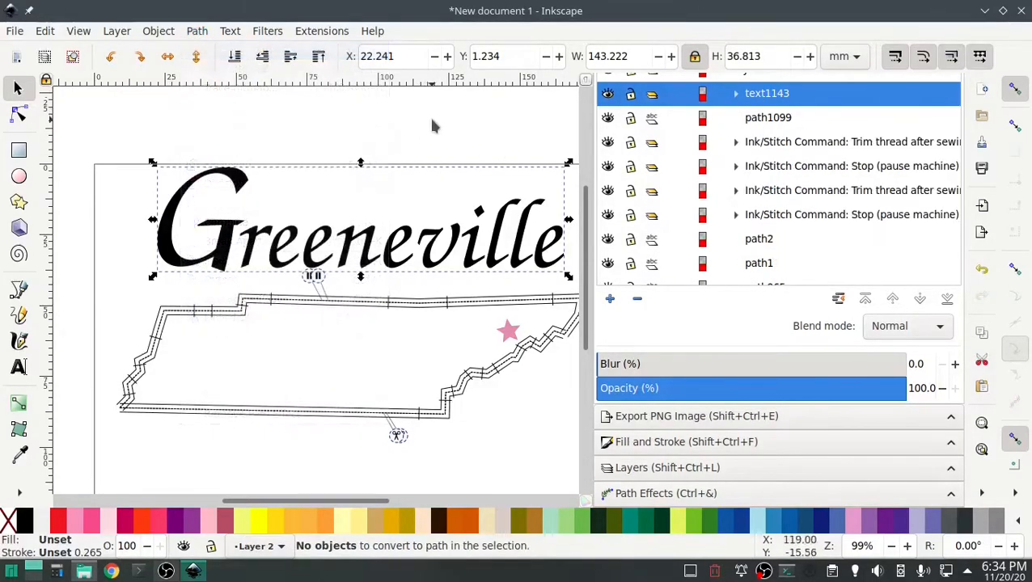
Step: Run the Ink/Stitch object troubleshooter on the selected Greeneville lettering
click(318, 30)
mouse_move(485, 221)
mouse_move(612, 354)
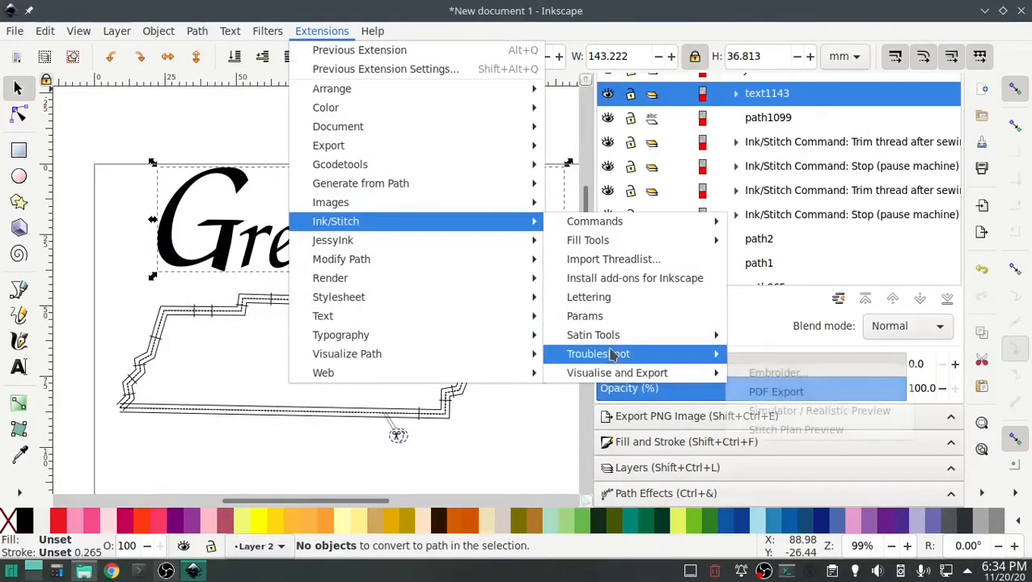
click(819, 391)
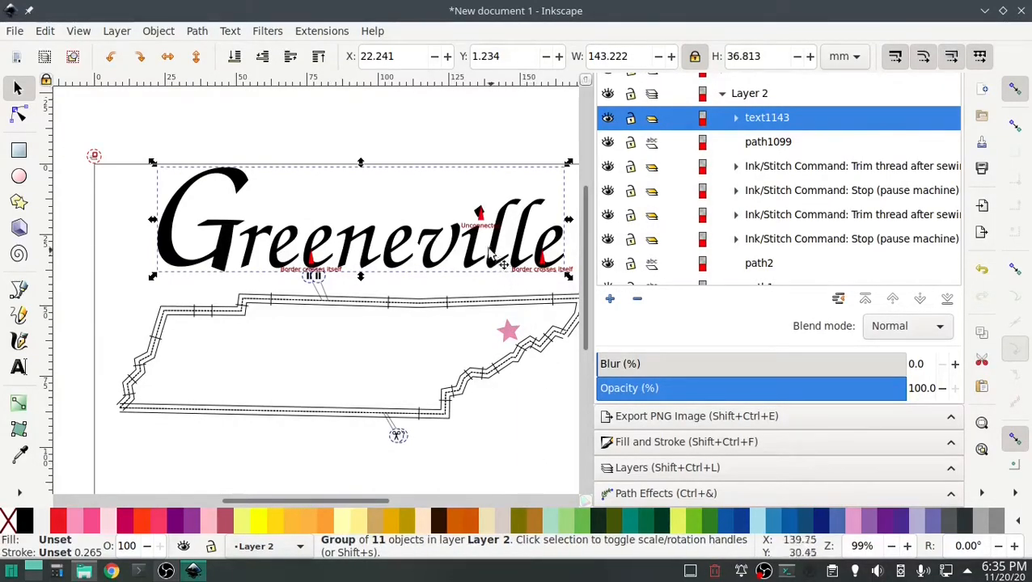
Step: Find the letter i inside the lettering group and break it apart into separate dot and stem paths
click(735, 119)
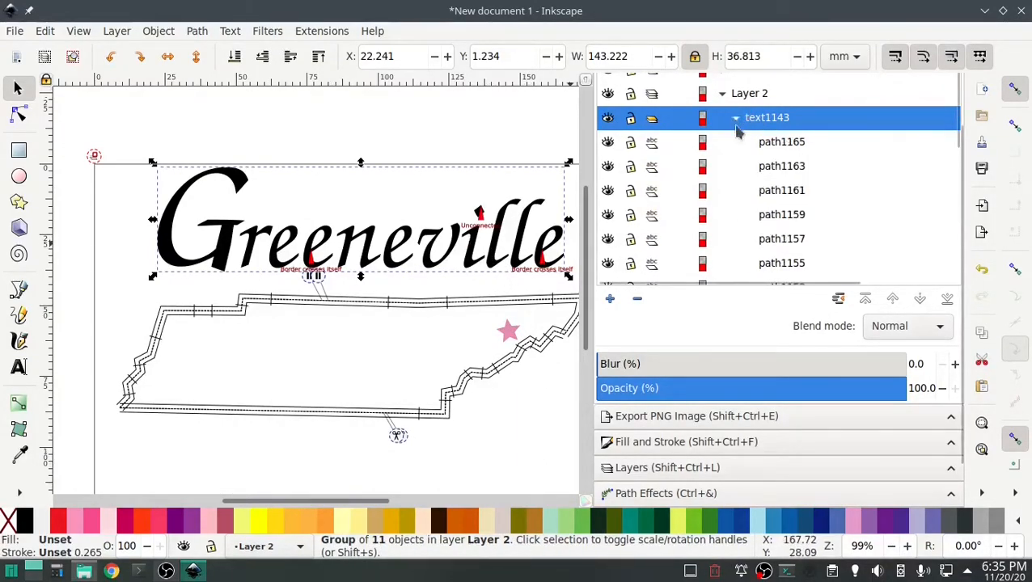
scroll(809, 231, down, 3)
click(787, 234)
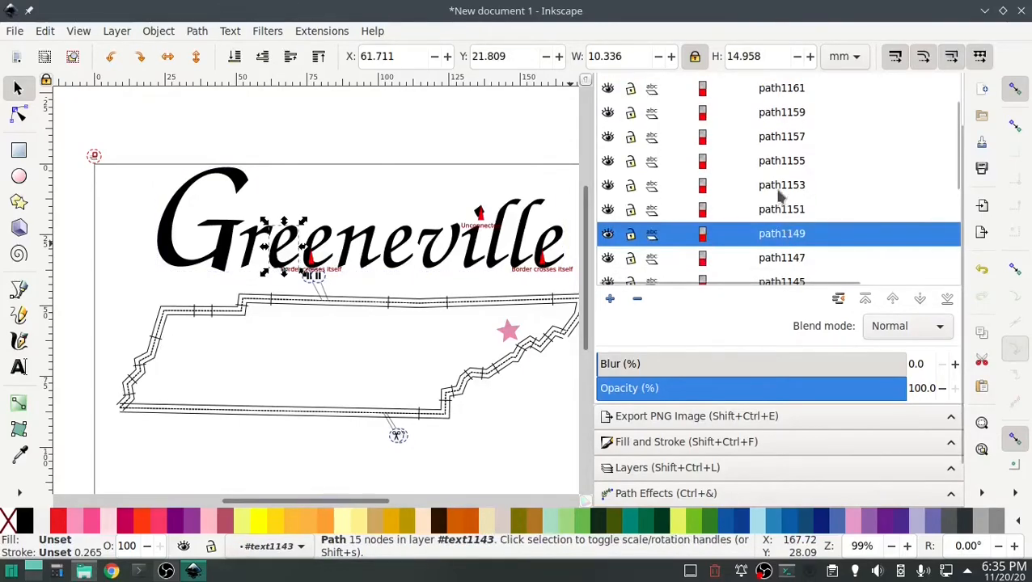
click(779, 144)
click(768, 114)
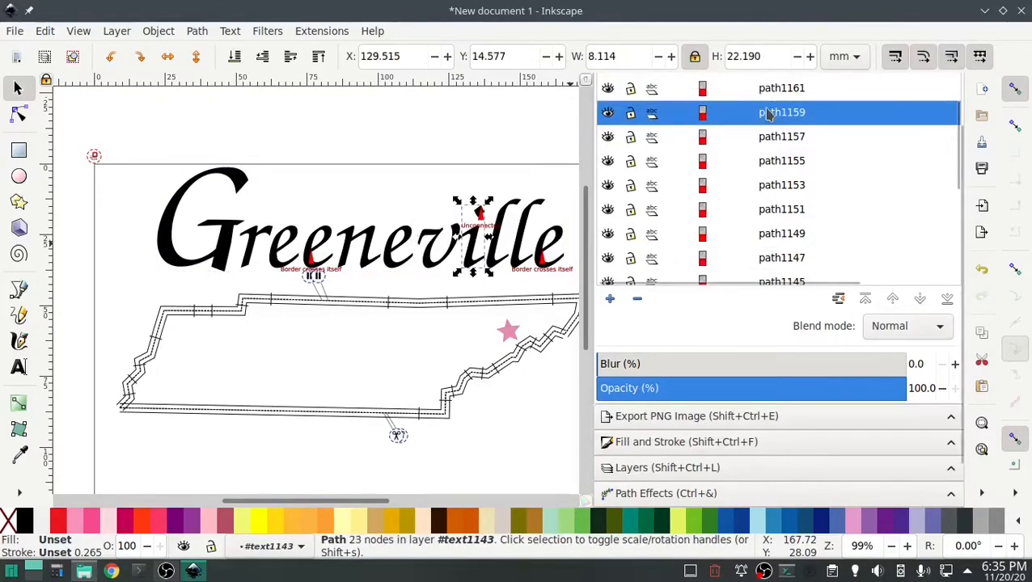
click(197, 31)
click(208, 244)
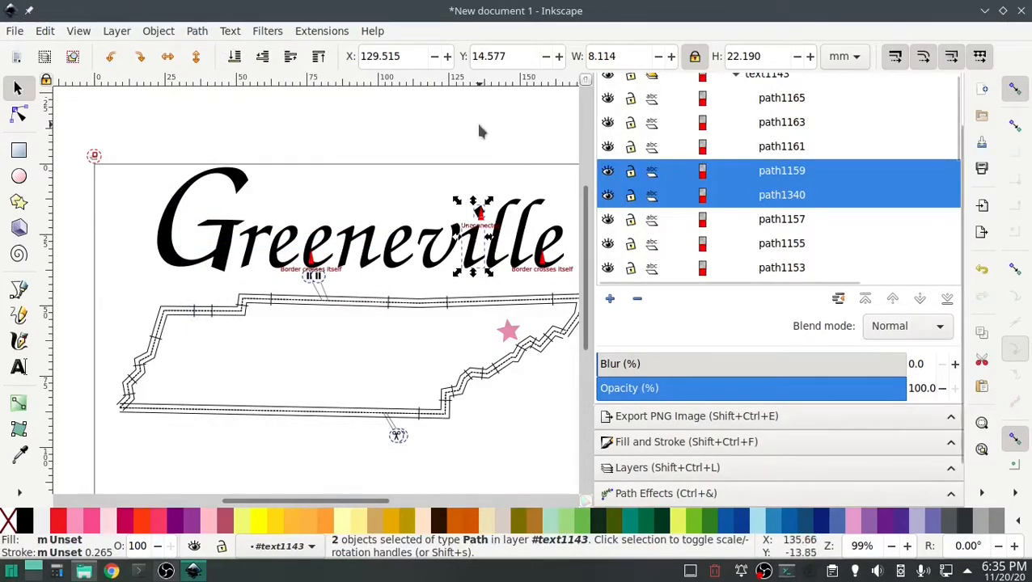
click(440, 159)
Step: Identify the second e of Greeneville beneath its error marker and delete that letter
click(317, 261)
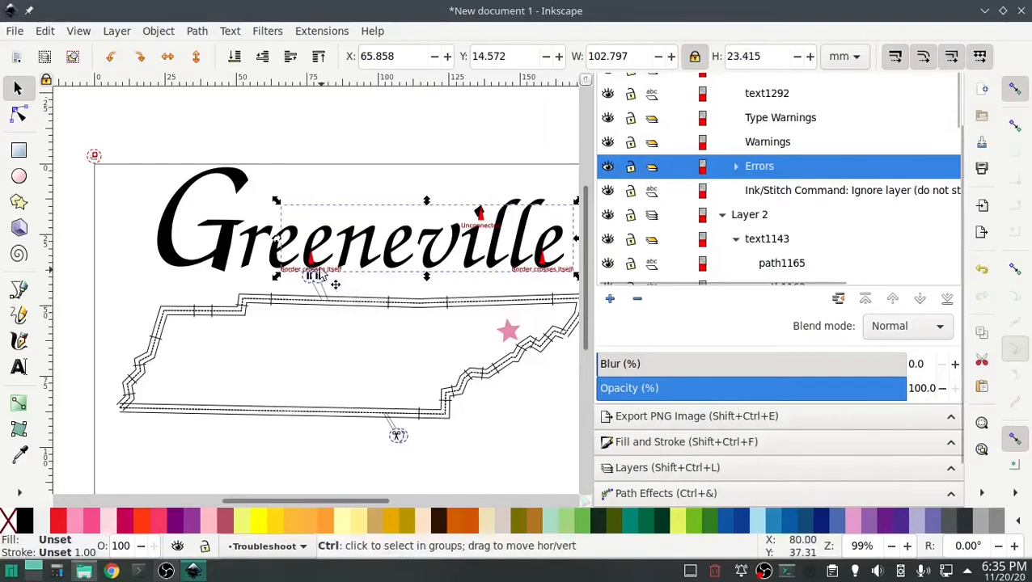
scroll(331, 271, up, 3)
scroll(804, 170, down, 5)
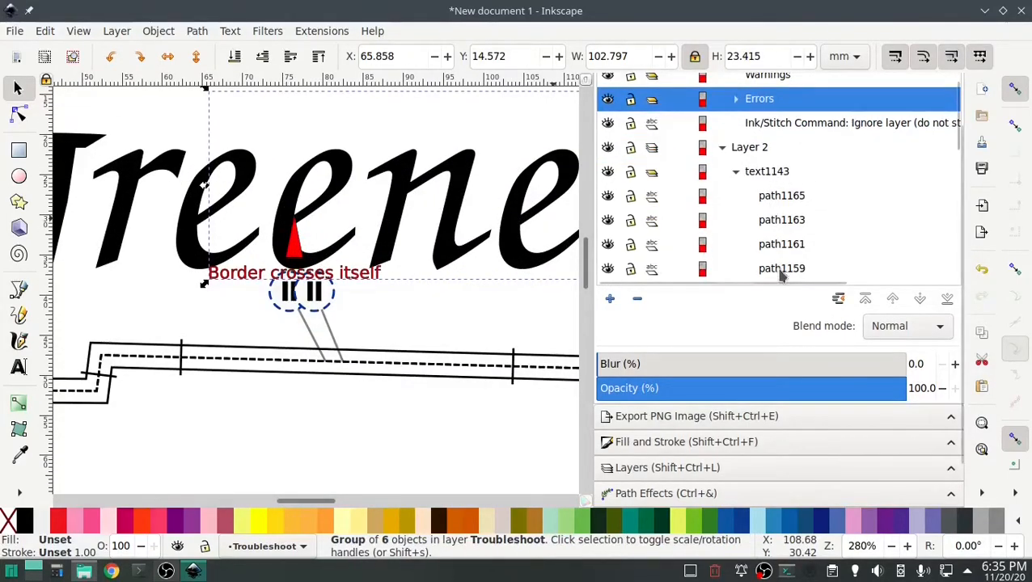
click(773, 192)
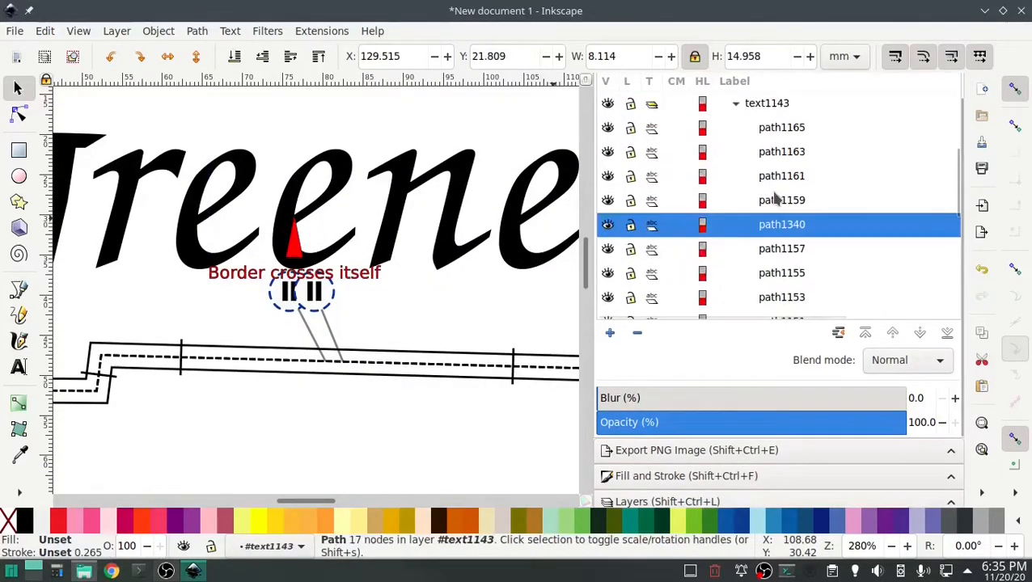
click(775, 273)
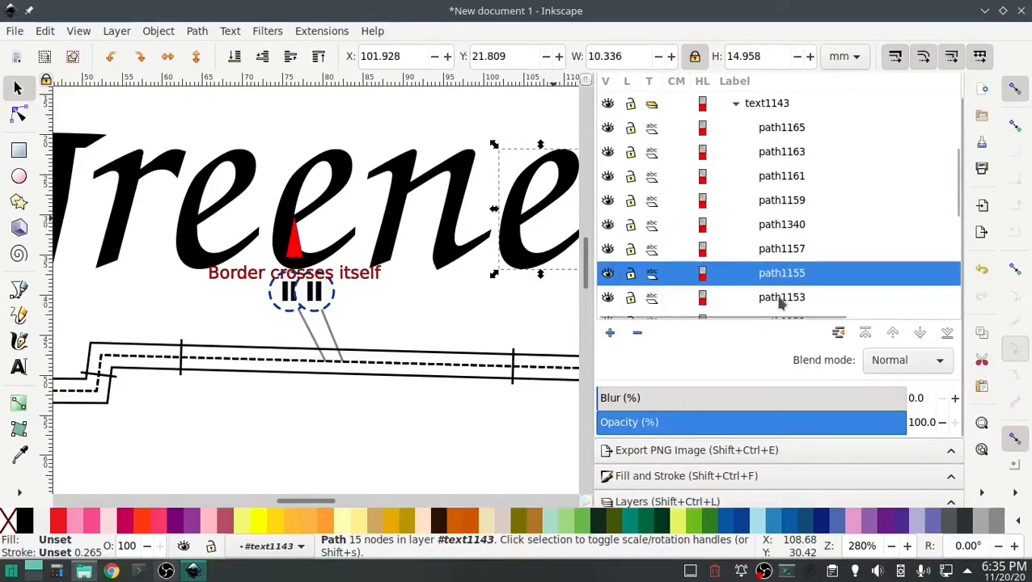
scroll(781, 291, down, 2)
click(777, 248)
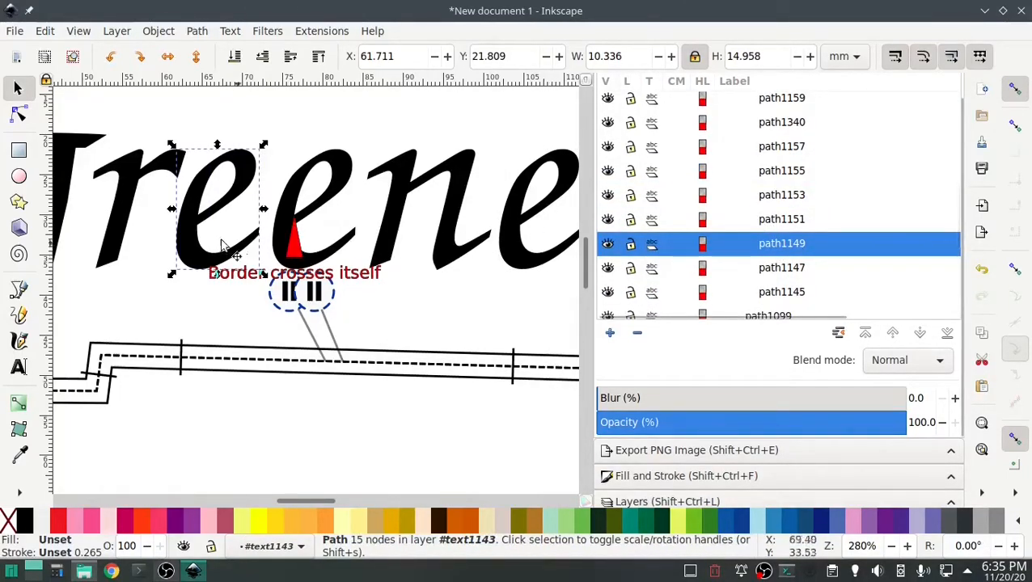
click(322, 207)
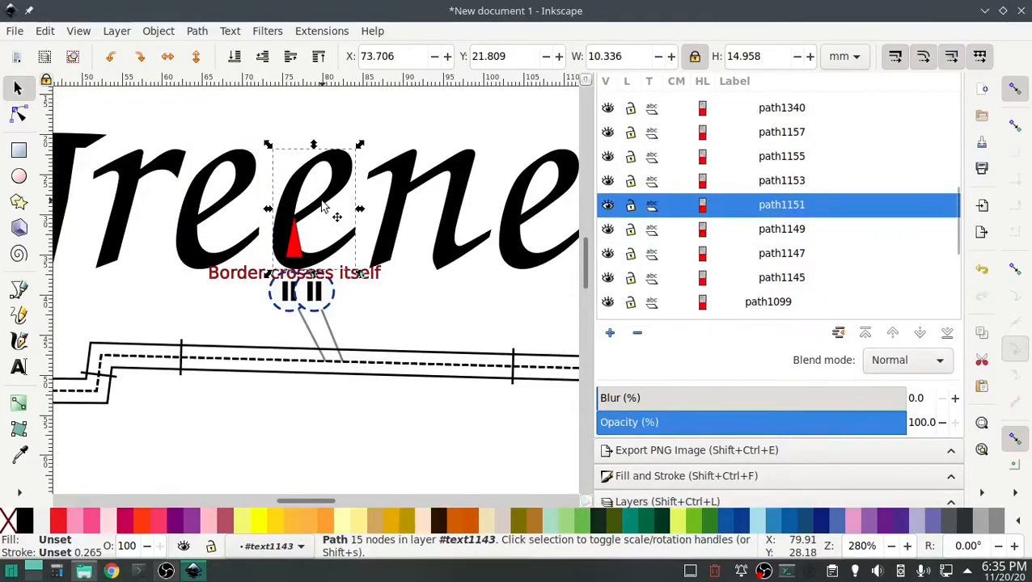
key(Delete)
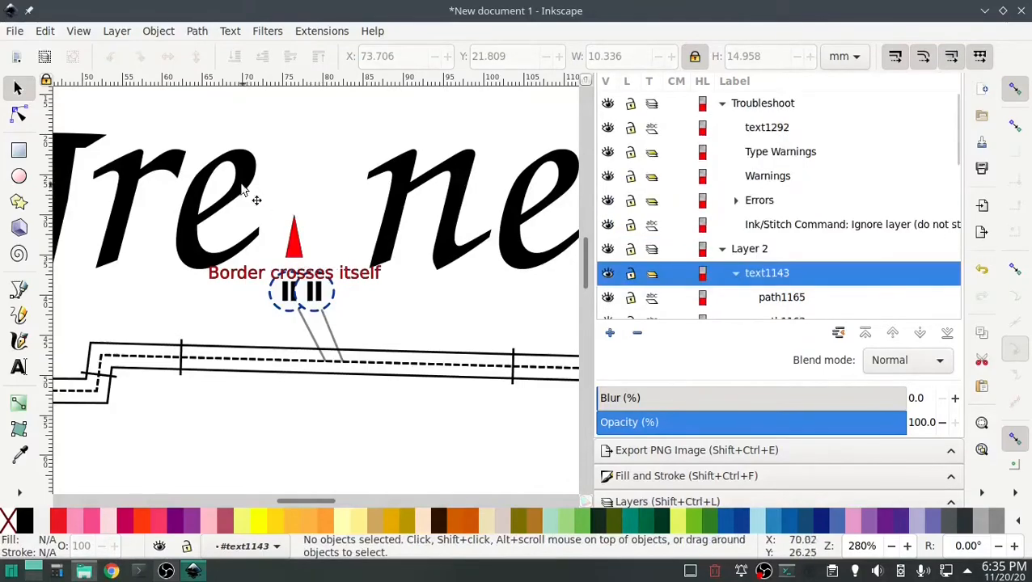
Step: Duplicate the first e and place the copy in the gap before the n
click(243, 190)
key(ctrl)
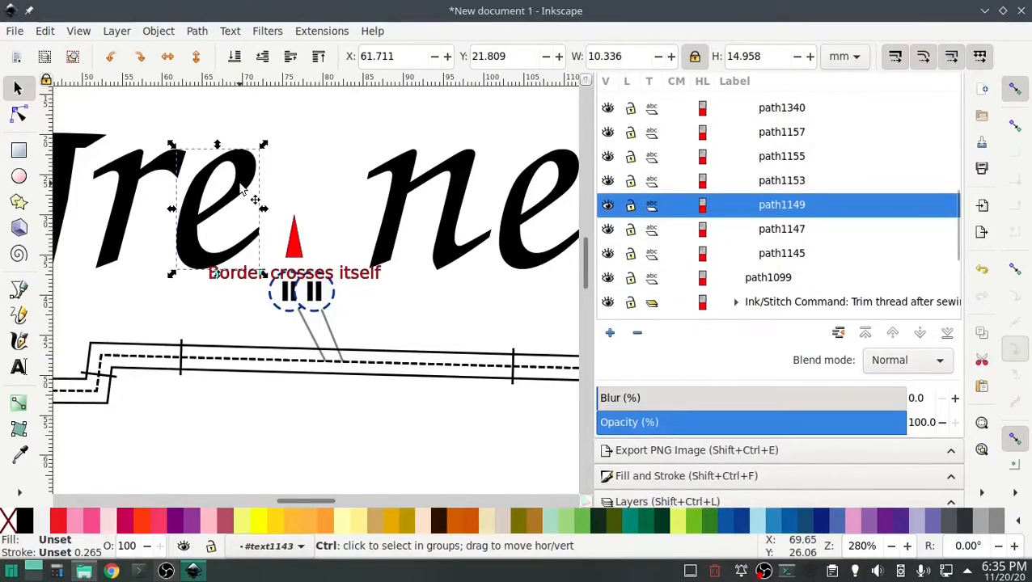
key(ctrl+d)
drag(243, 190, 342, 189)
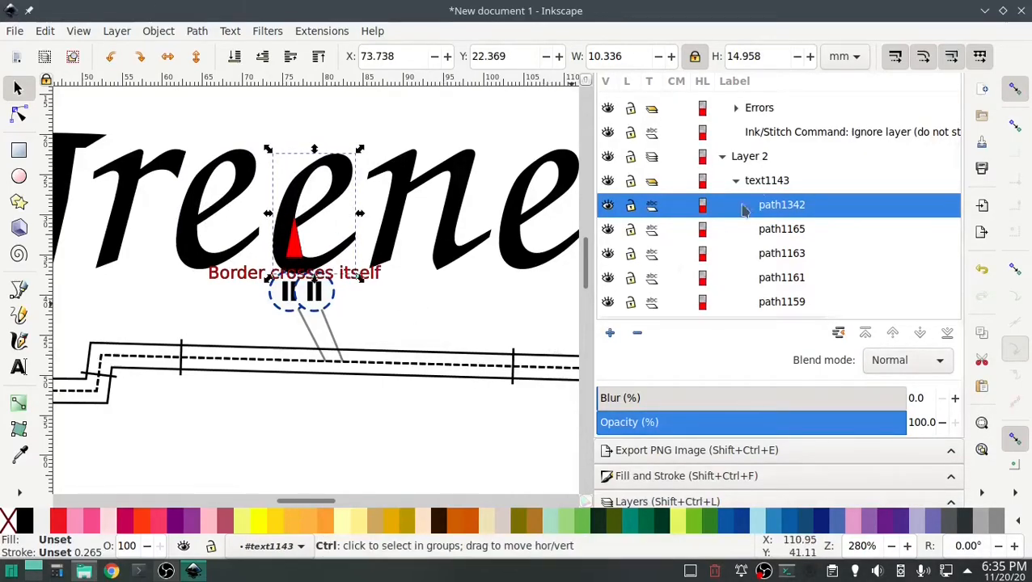
Step: Delete the Troubleshoot layer with its error markers
scroll(774, 133, up, 3)
click(770, 113)
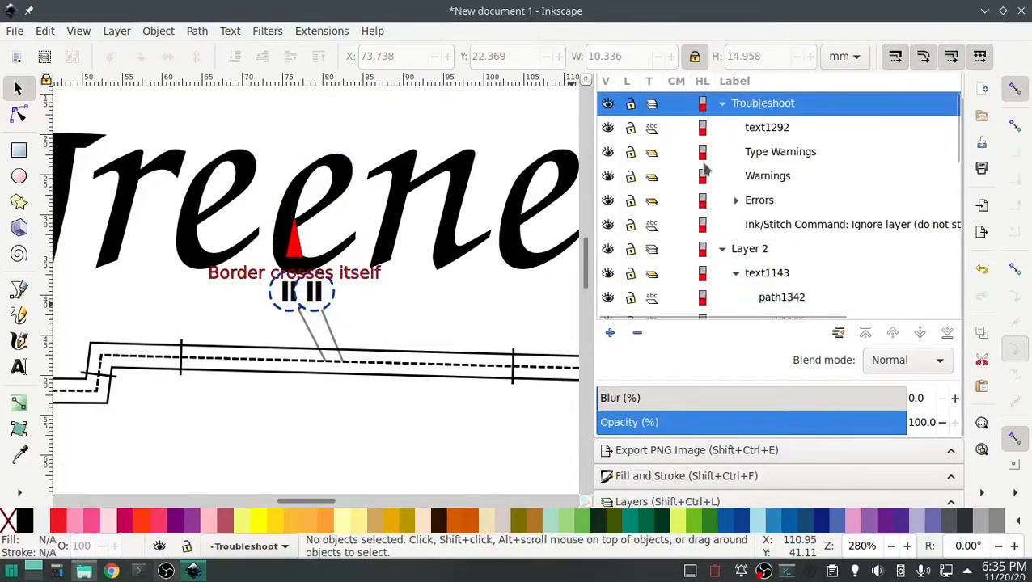
mouse_move(530, 313)
mouse_down()
mouse_move(265, 334)
mouse_move(177, 353)
mouse_up()
drag(413, 340, 270, 326)
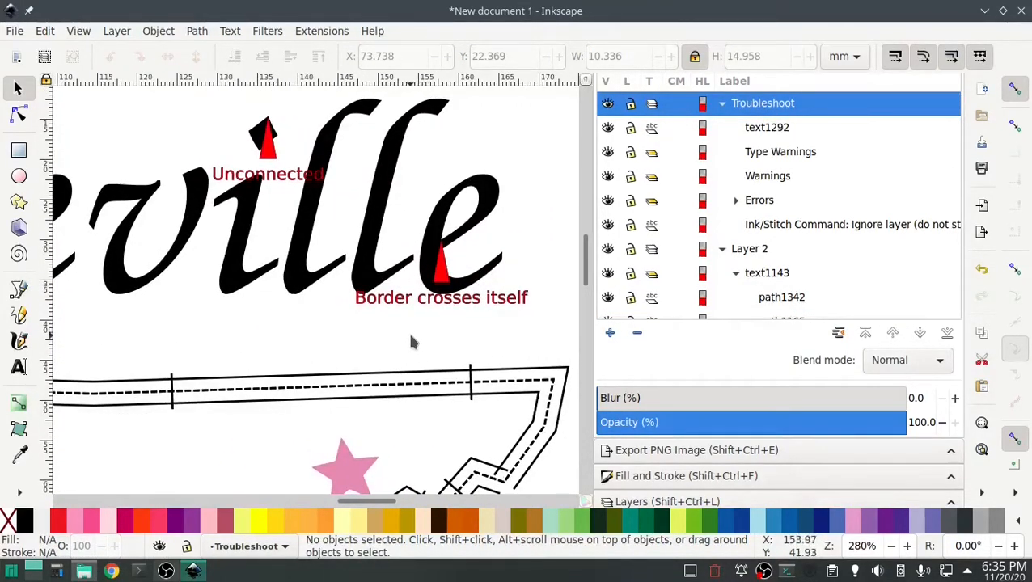
click(492, 223)
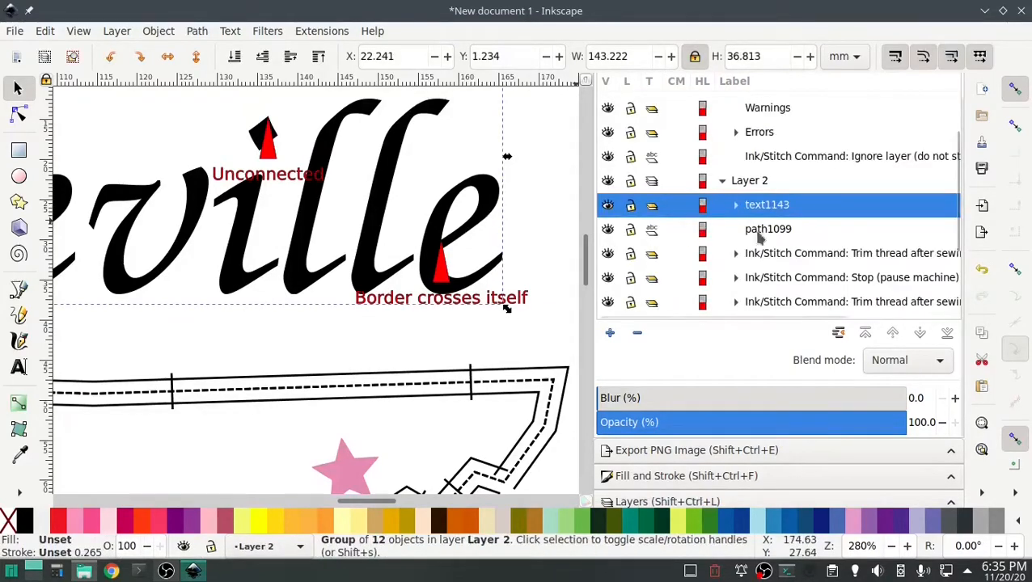
scroll(773, 184, up, 2)
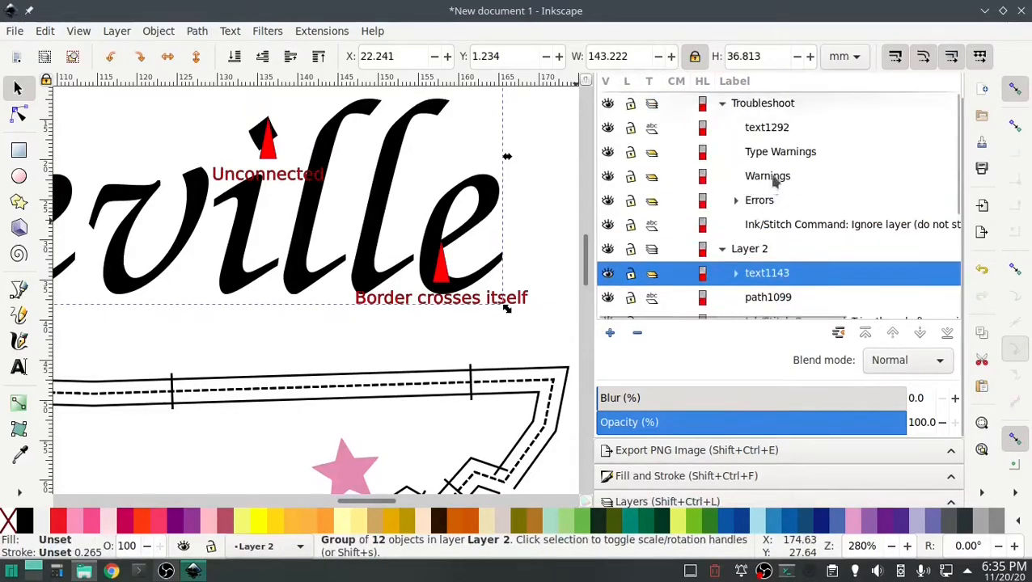
right_click(751, 105)
click(789, 461)
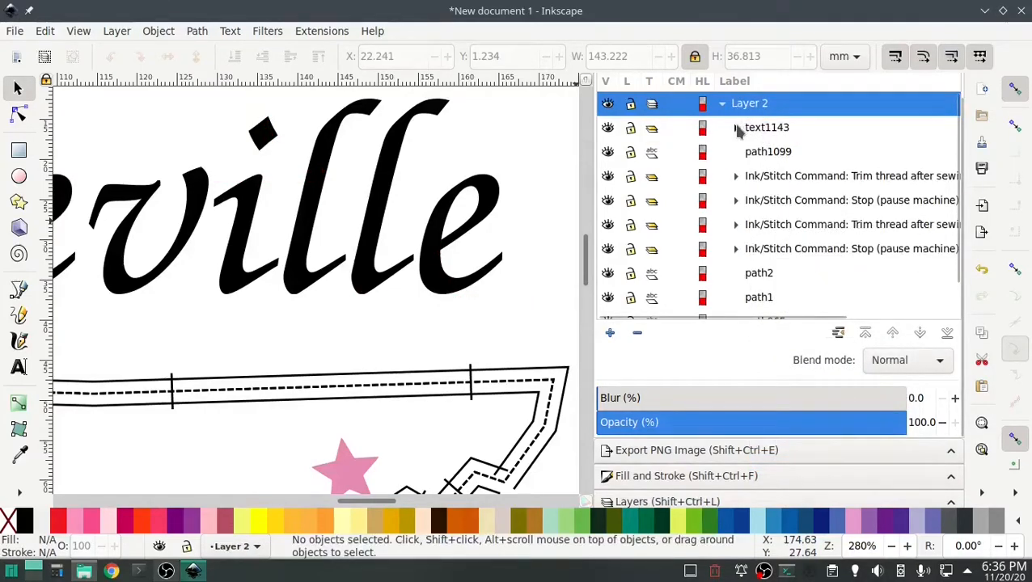
Step: Find the final e of Greeneville inside the lettering group and delete that letter
click(737, 130)
click(770, 155)
click(770, 178)
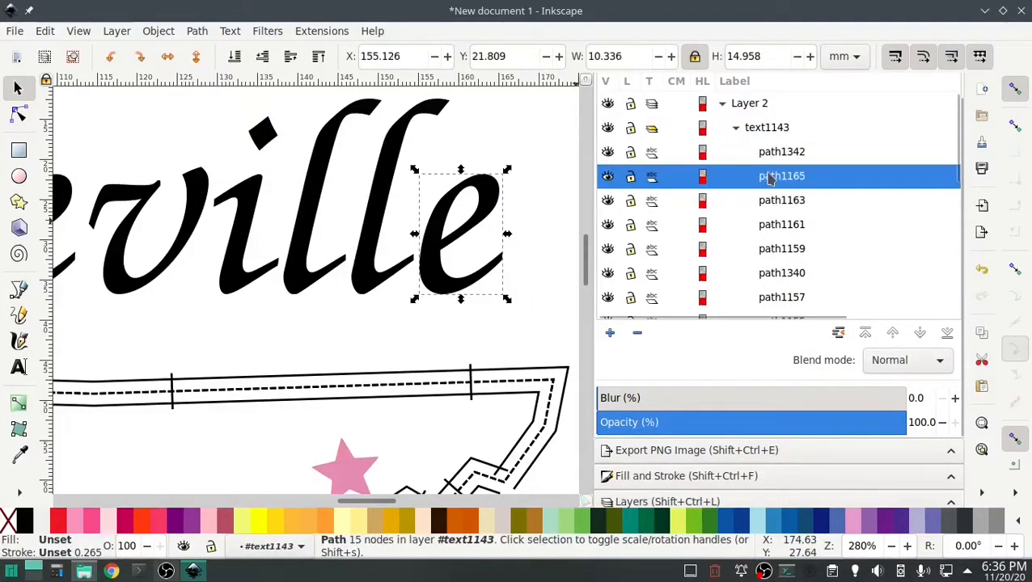
right_click(451, 287)
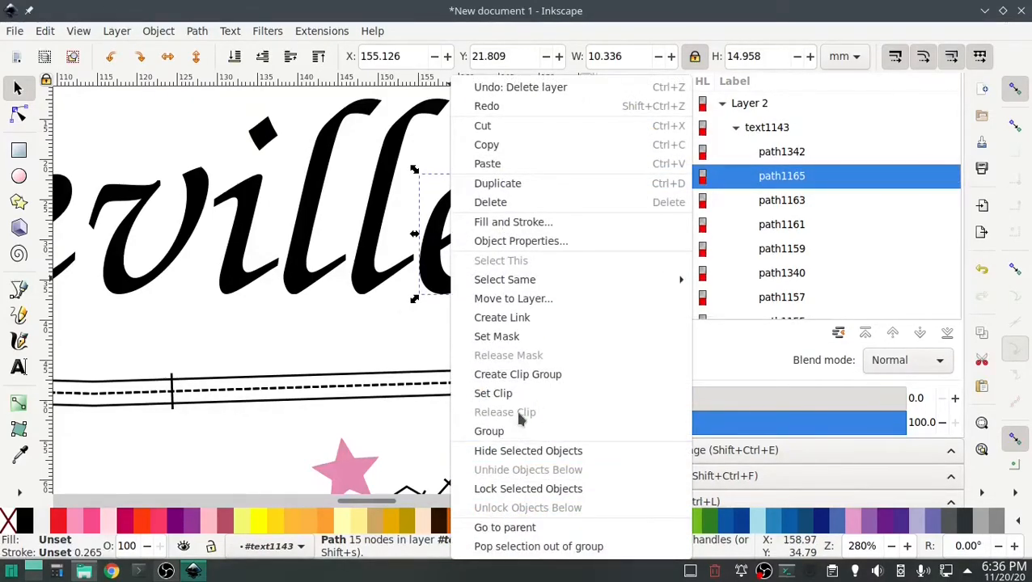
click(503, 203)
Step: Duplicate the first e of Greeneville and place the copy at the end of the word, after the last l
scroll(264, 328, left, 3)
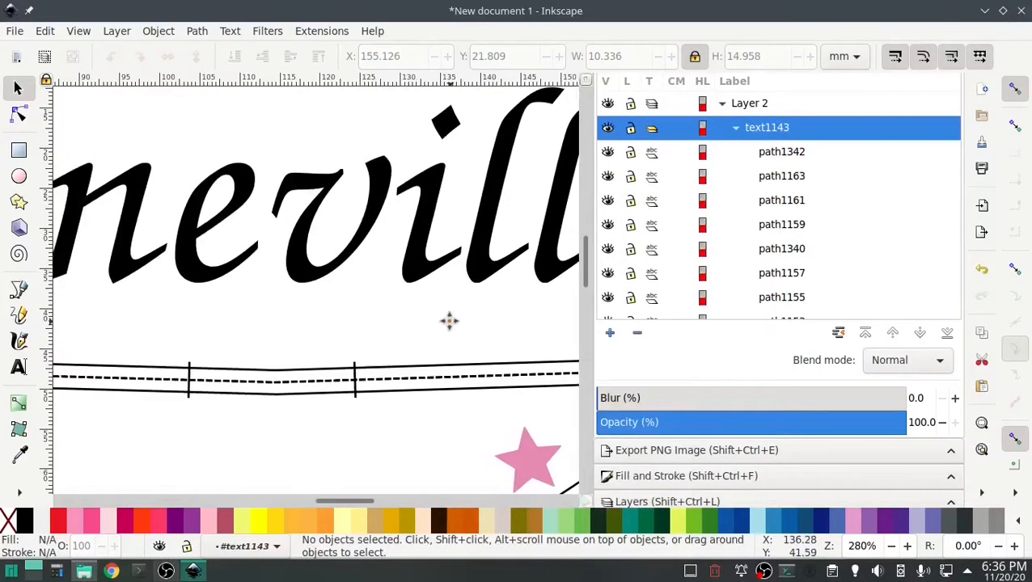
scroll(487, 329, left, 6)
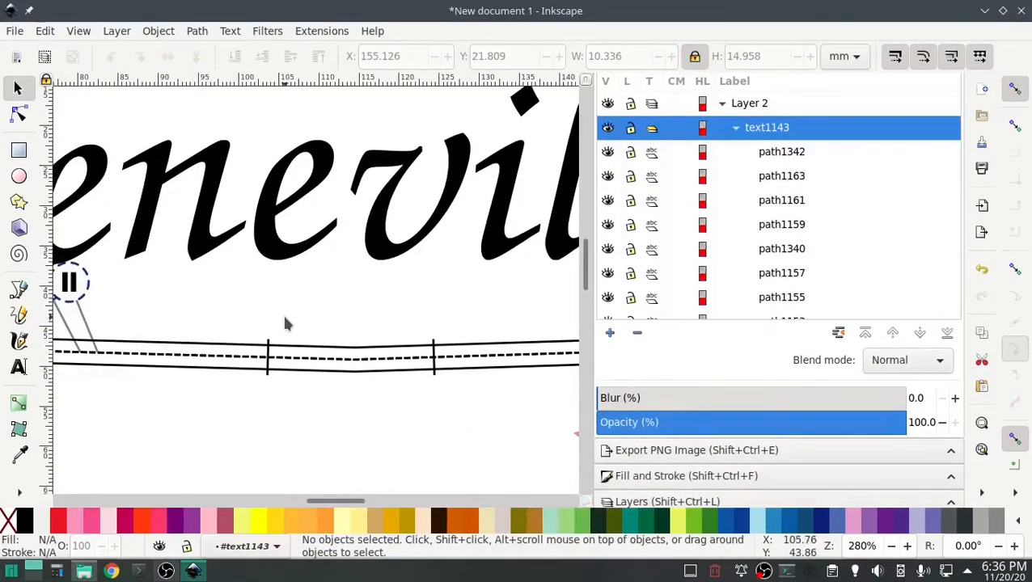
click(186, 255)
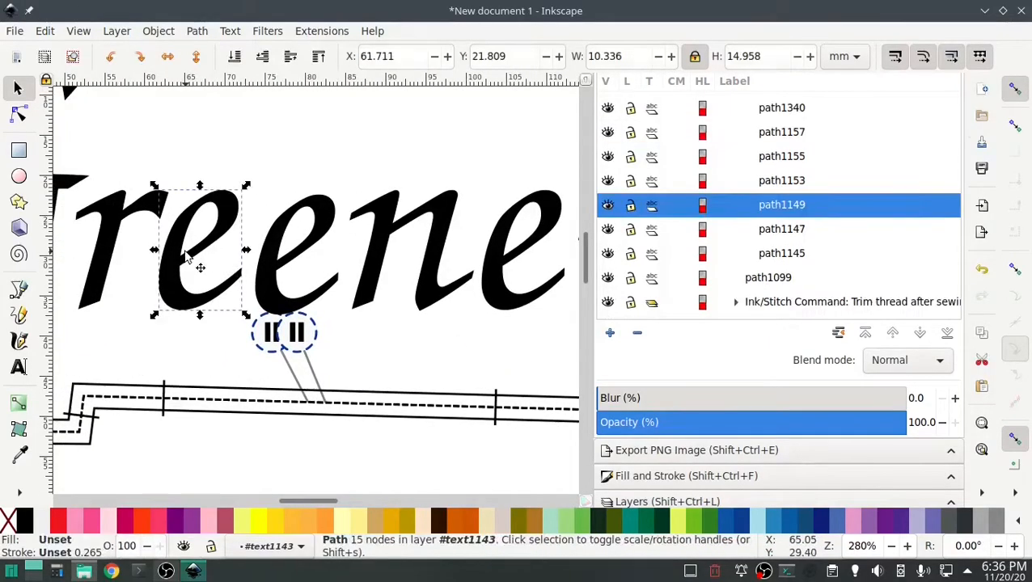
key(ctrl+d)
drag(456, 354, 356, 325)
drag(130, 222, 581, 274)
drag(438, 329, 249, 307)
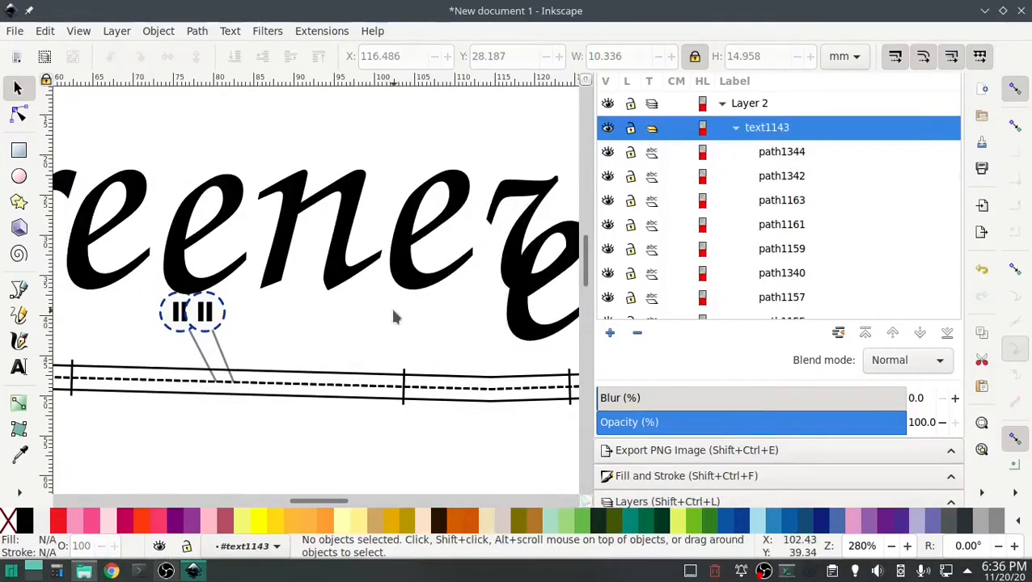
drag(373, 307, 38, 300)
drag(172, 317, 494, 273)
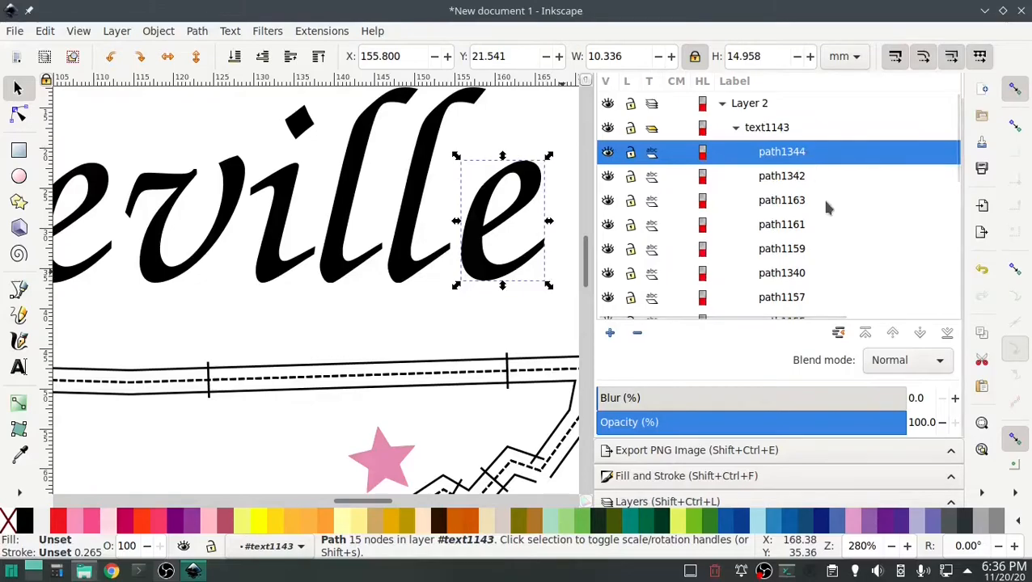
Step: Examine the stacking order of the Greeneville letters by selecting their paths one by one, starting from the G
scroll(857, 247, down, 3)
scroll(856, 248, down, 3)
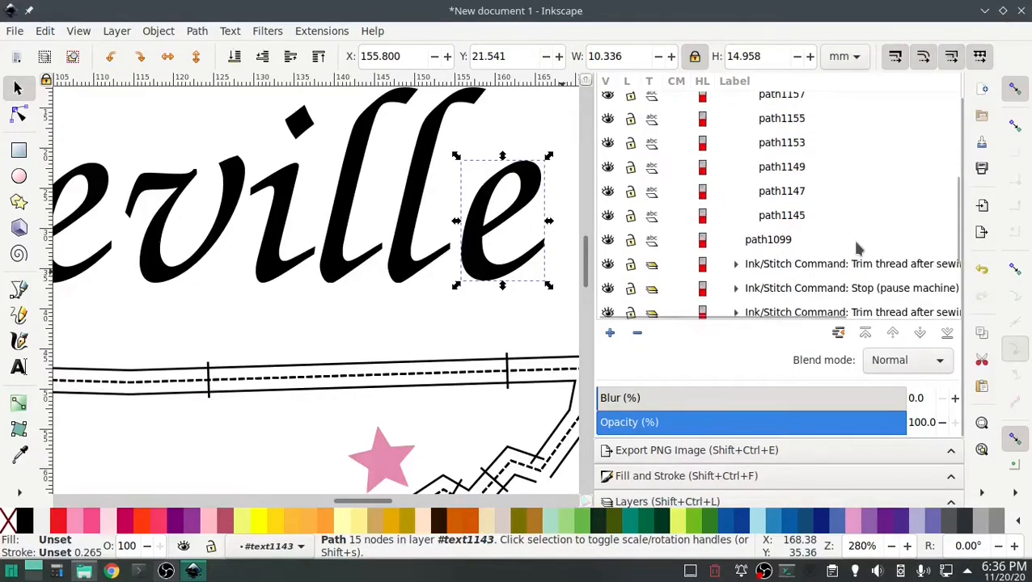
scroll(250, 344, down, 2)
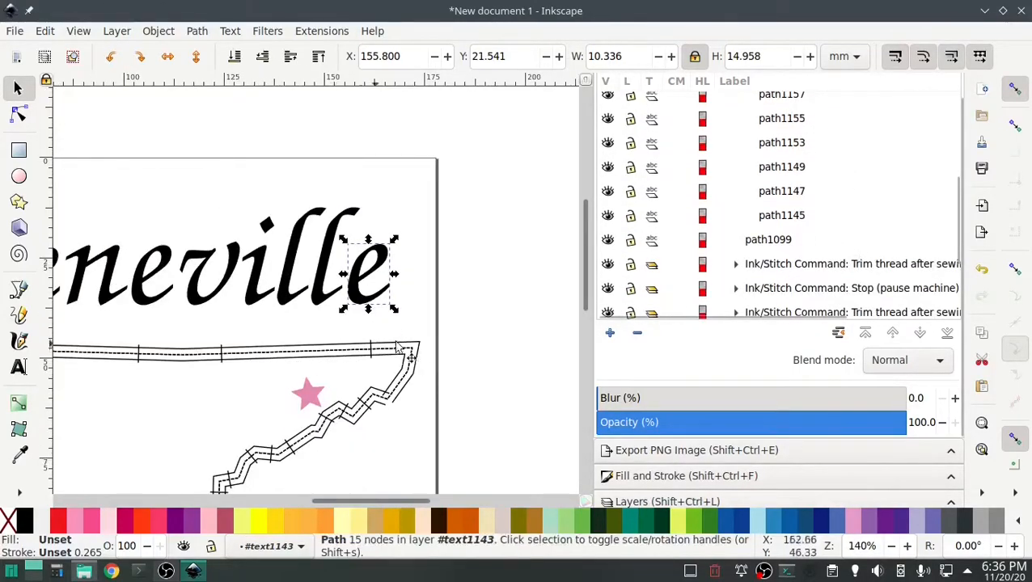
scroll(384, 350, left, 7)
scroll(385, 349, down, 2)
scroll(383, 350, down, 1)
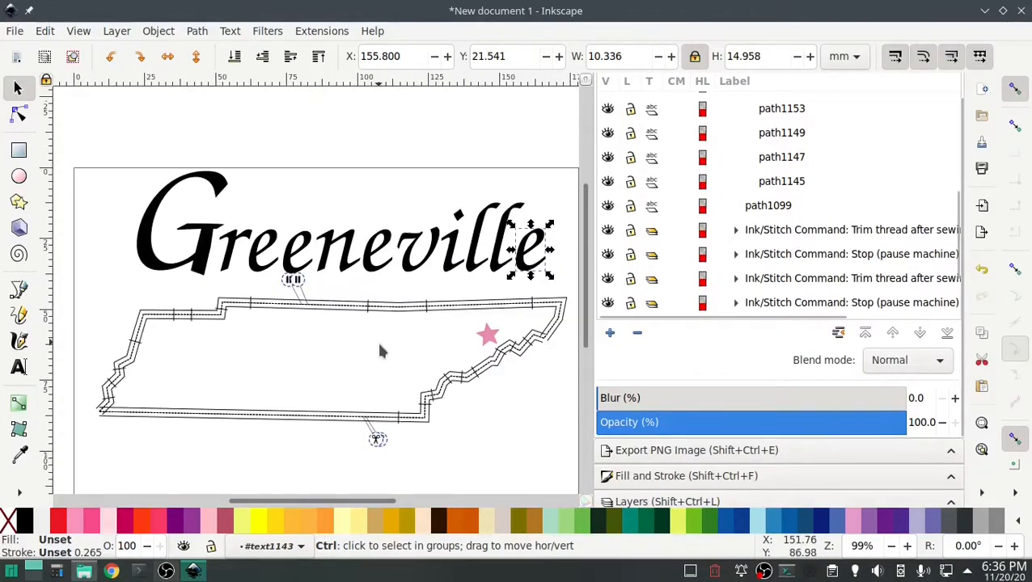
click(774, 183)
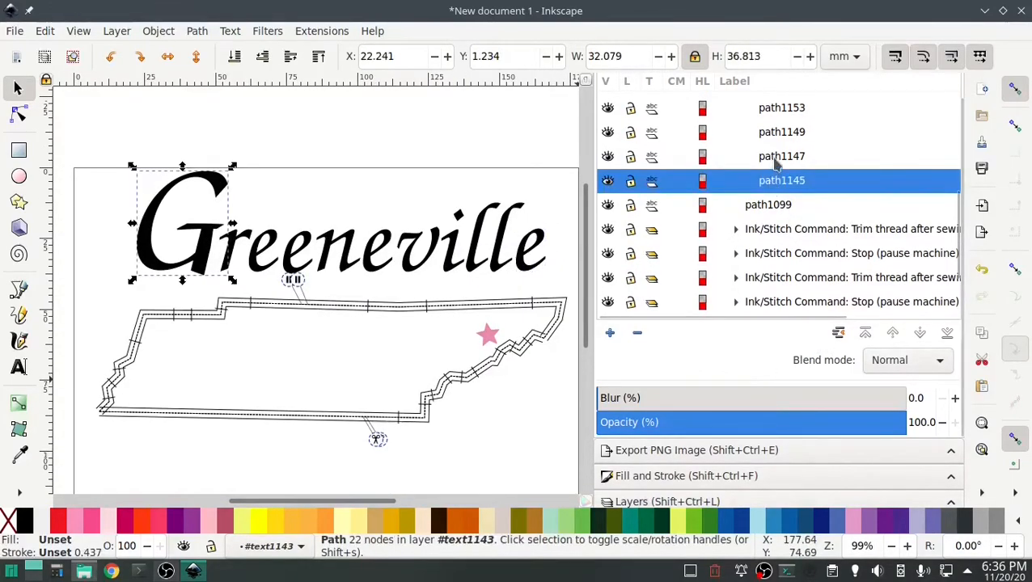
click(777, 160)
click(778, 134)
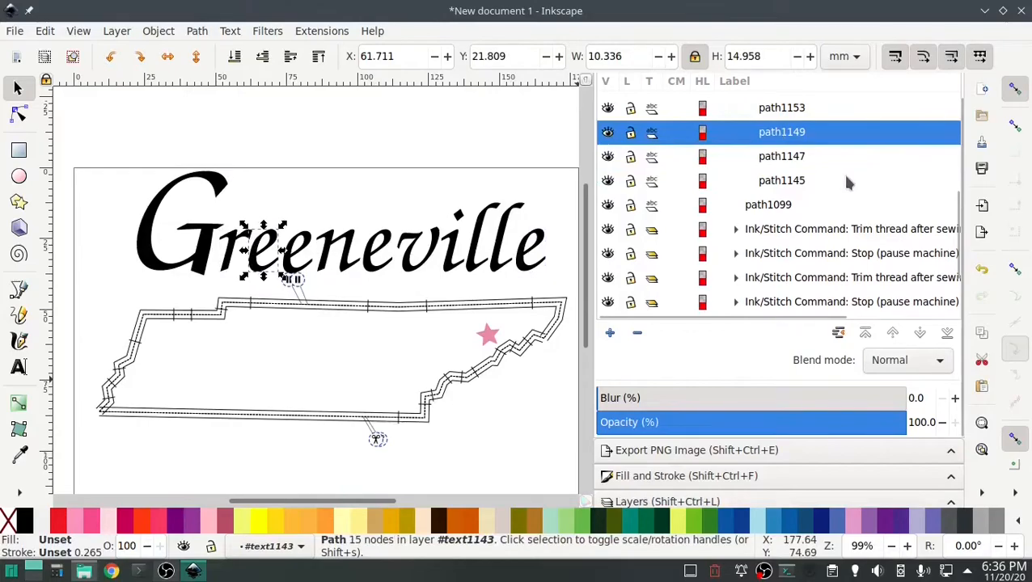
scroll(831, 186, up, 3)
click(788, 211)
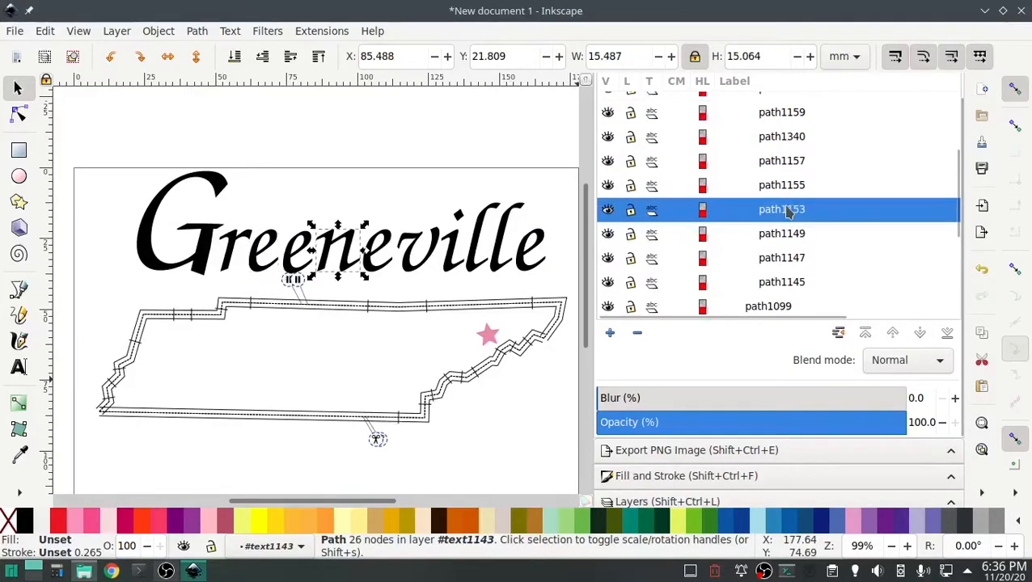
click(783, 186)
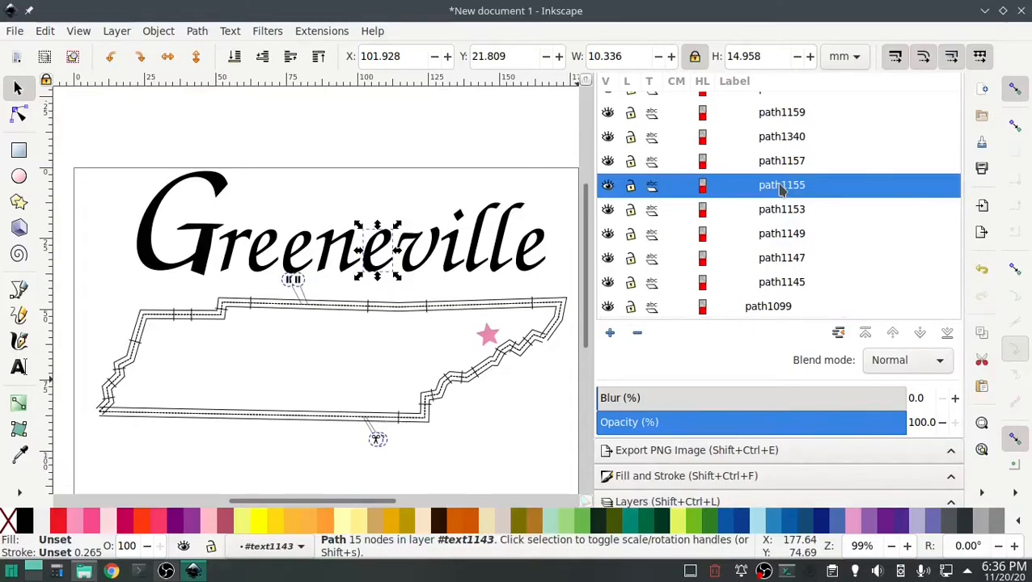
click(781, 161)
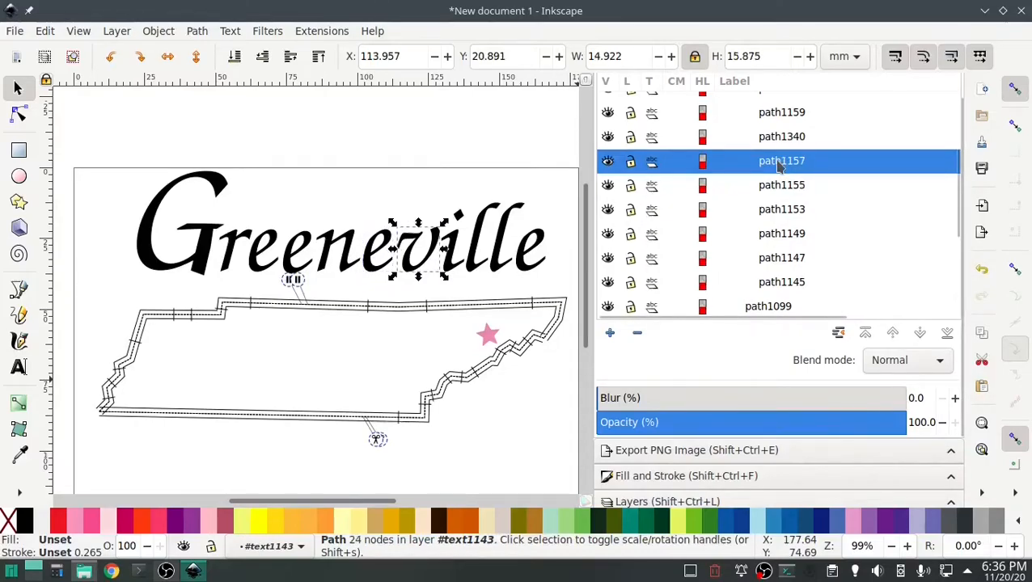
click(779, 137)
scroll(779, 141, up, 1)
click(780, 147)
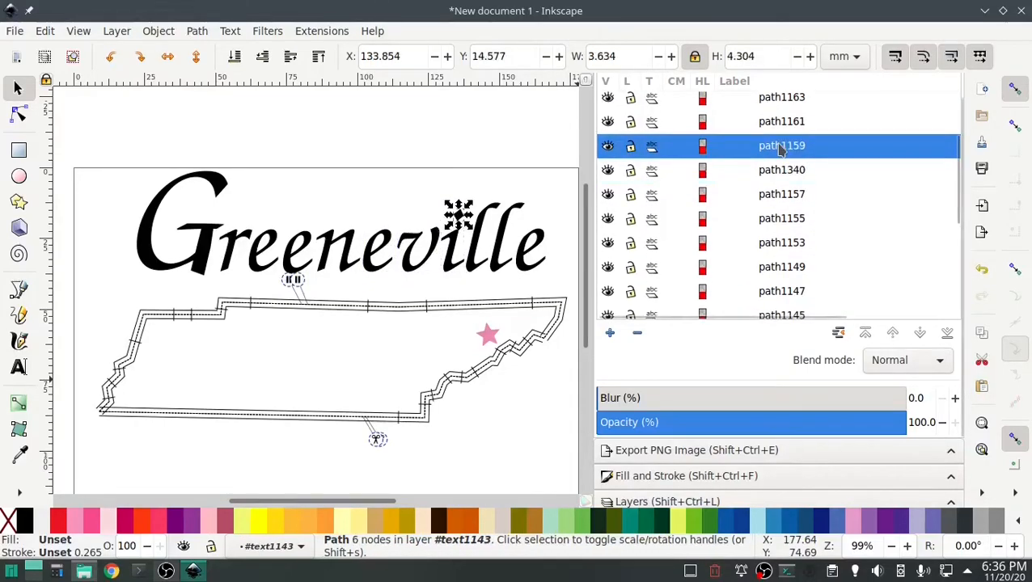
click(771, 107)
scroll(771, 109, up, 3)
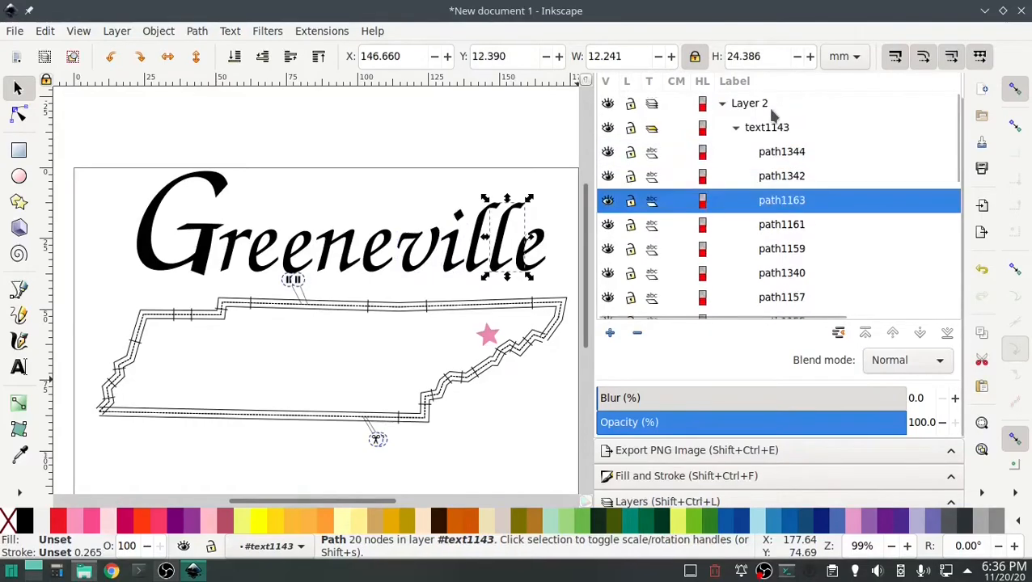
Step: Move the second e's path in the lettering group's stacking order to between the first e and the n
click(782, 179)
click(947, 335)
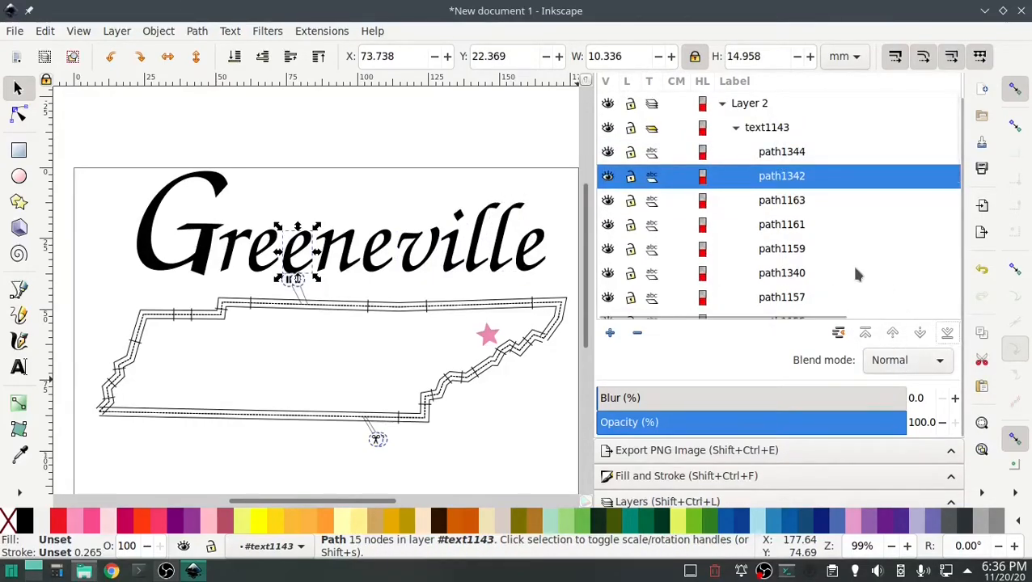
click(866, 334)
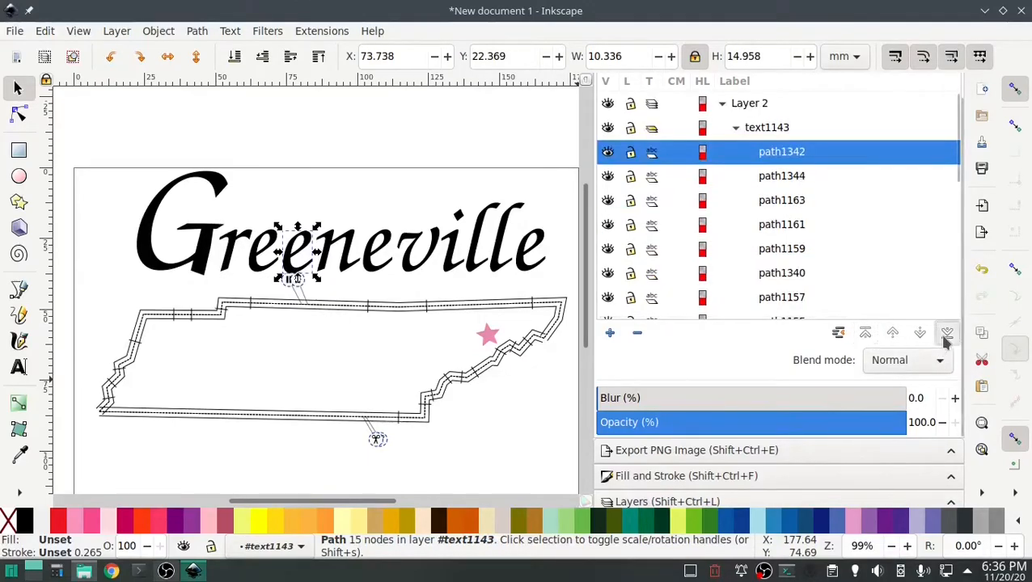
key(ctrl+z)
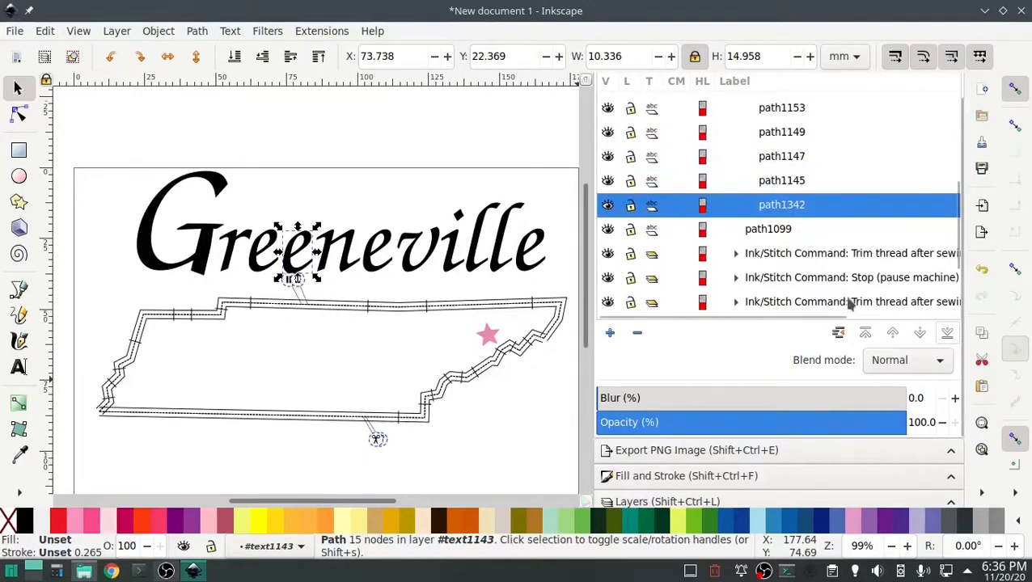
click(893, 337)
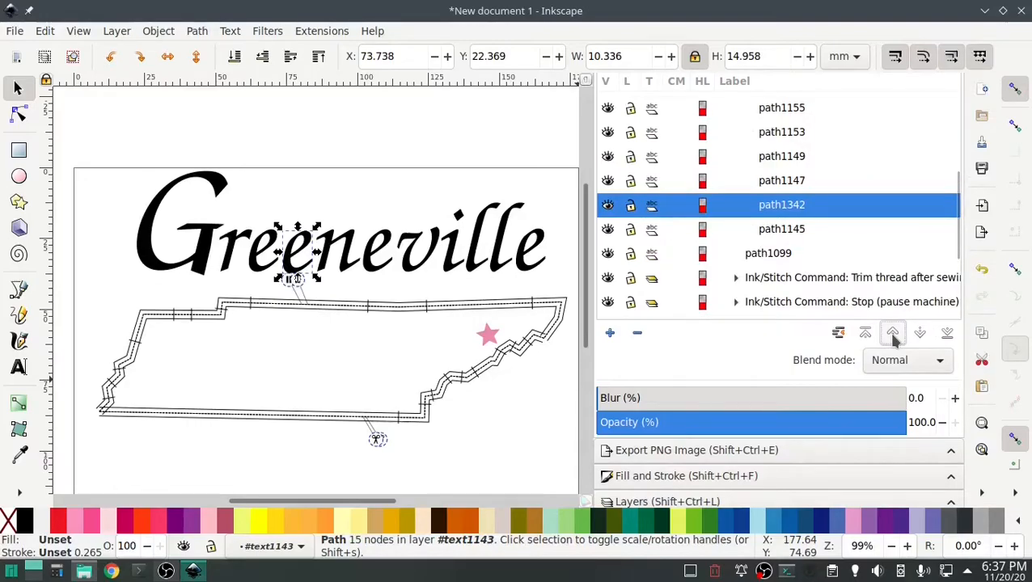
click(893, 337)
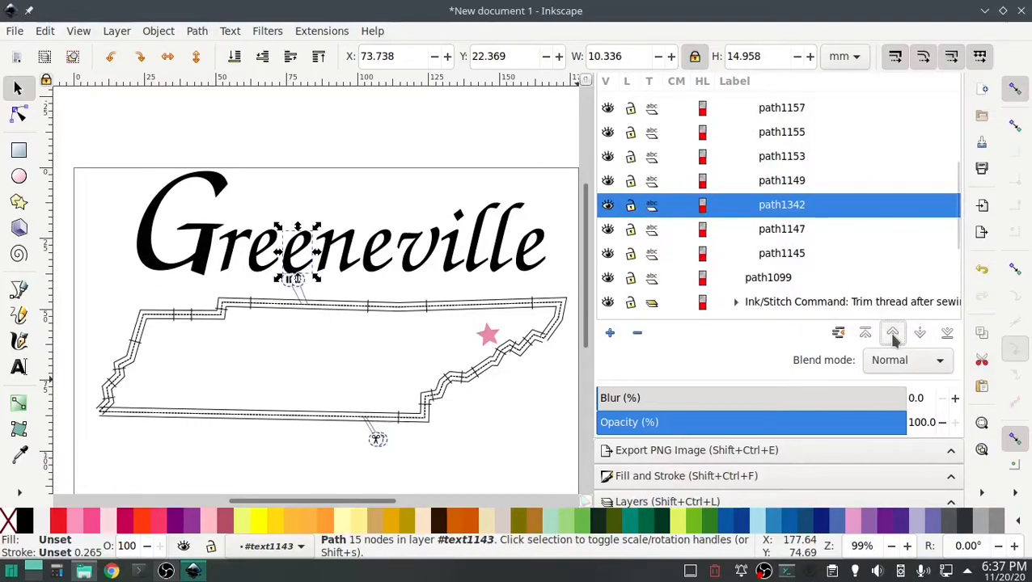
click(893, 336)
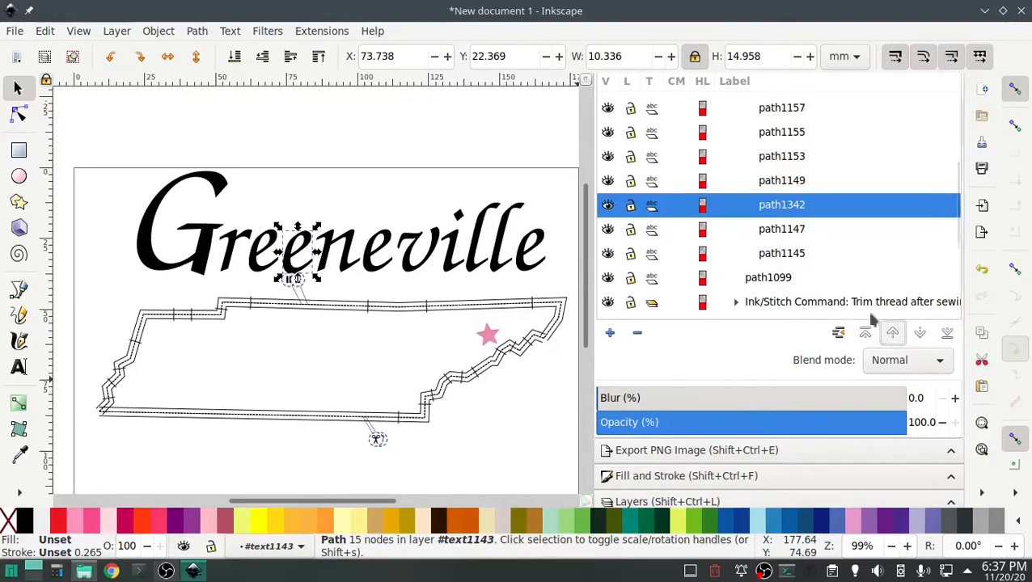
Step: Recheck the letter order in the lettering group by selecting paths from the r up to the final e
click(783, 255)
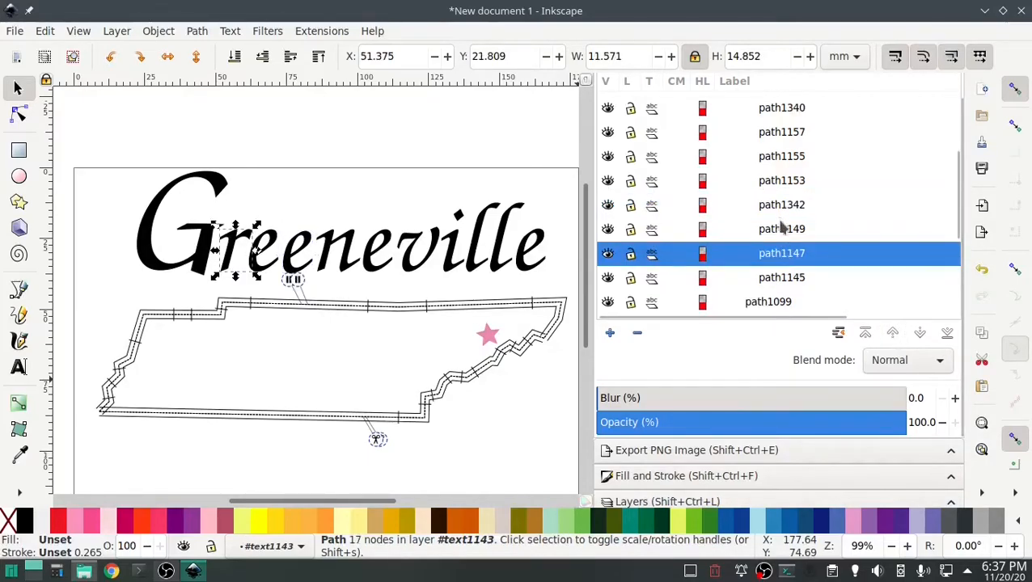
click(783, 230)
click(783, 207)
click(782, 180)
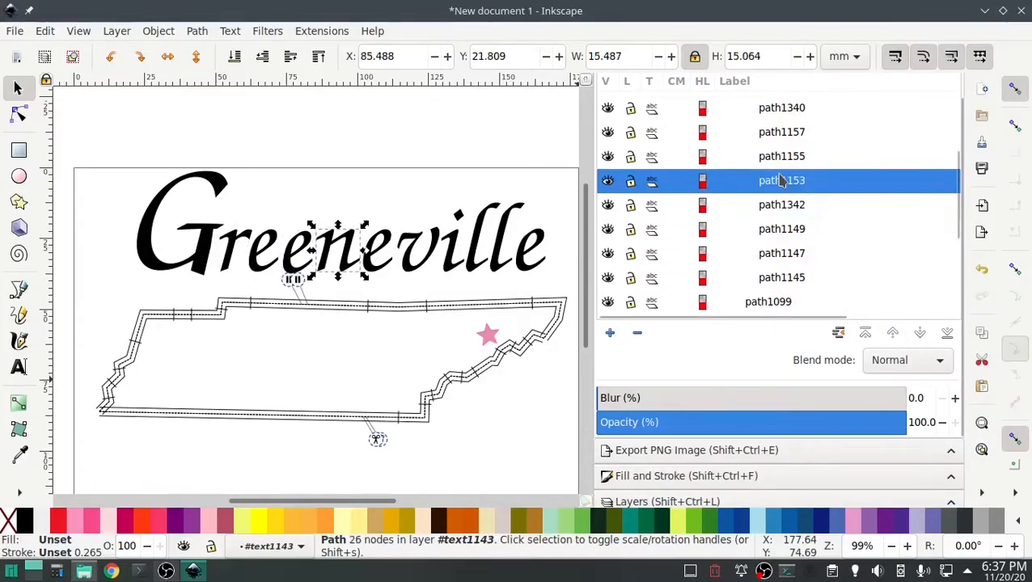
click(775, 157)
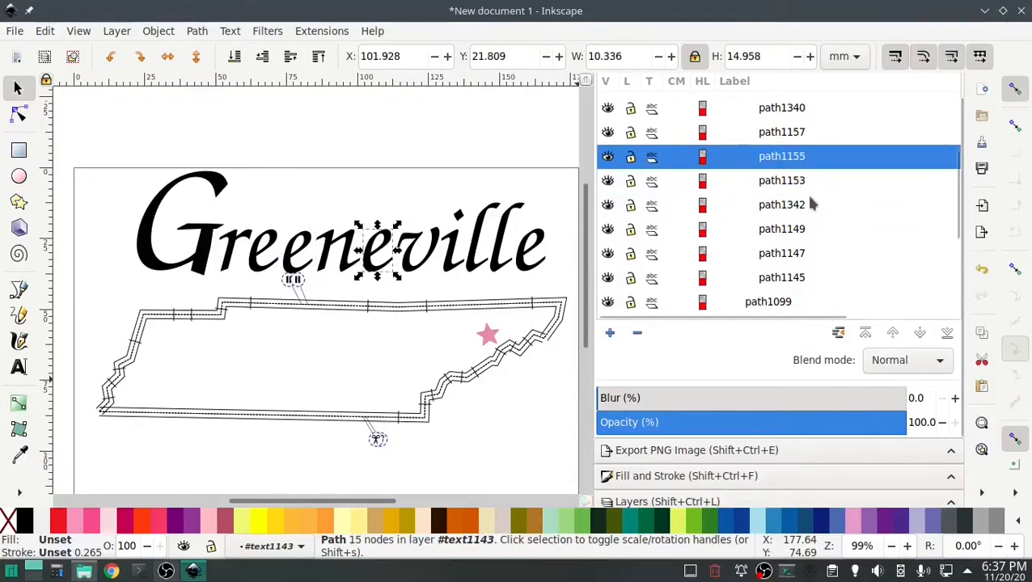
scroll(808, 215, up, 3)
click(777, 235)
scroll(785, 230, up, 2)
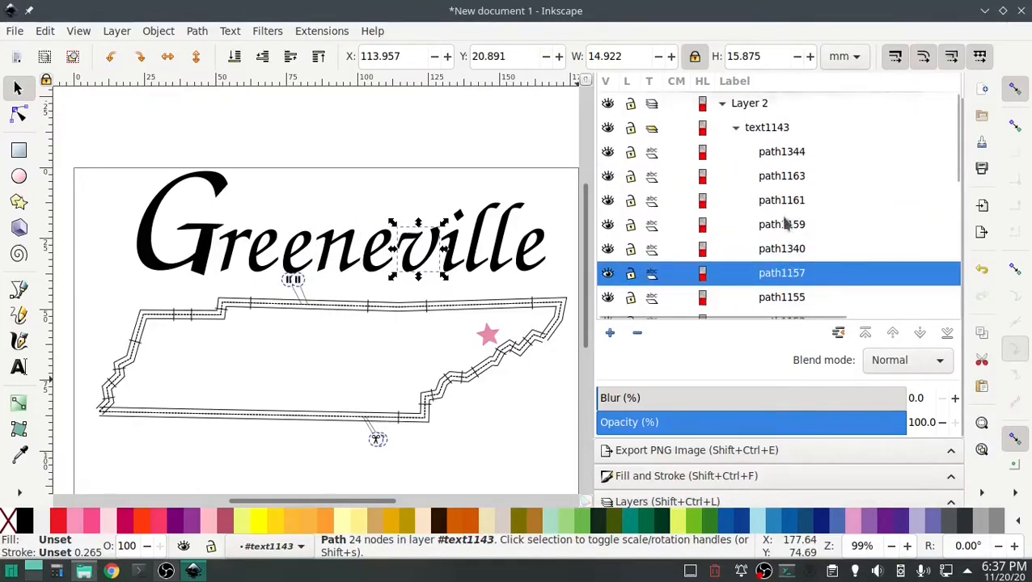
click(783, 202)
click(779, 153)
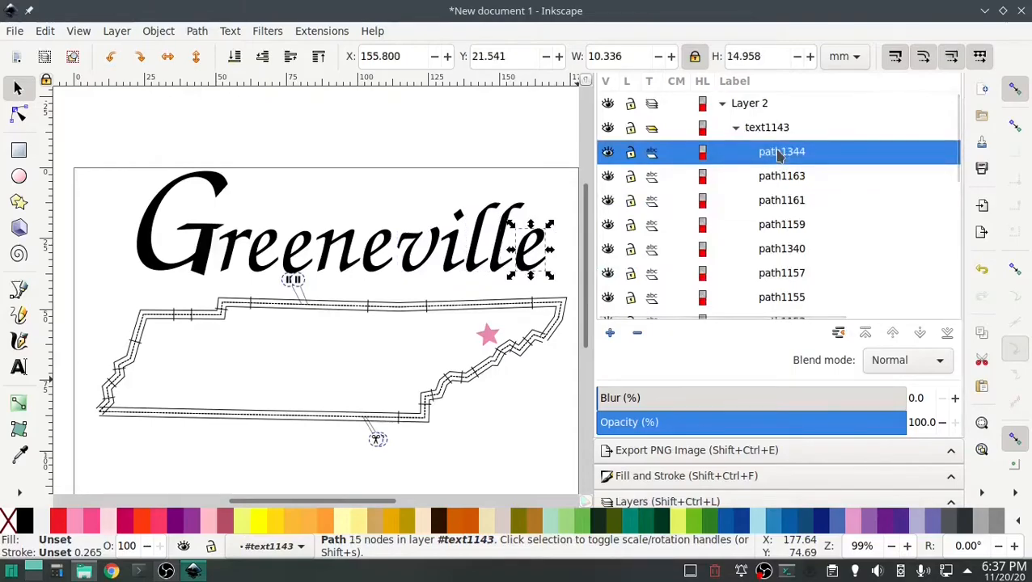
Step: Deselect everything, run the Ink/Stitch troubleshooting check on the whole design, and dismiss its message
click(258, 127)
click(310, 34)
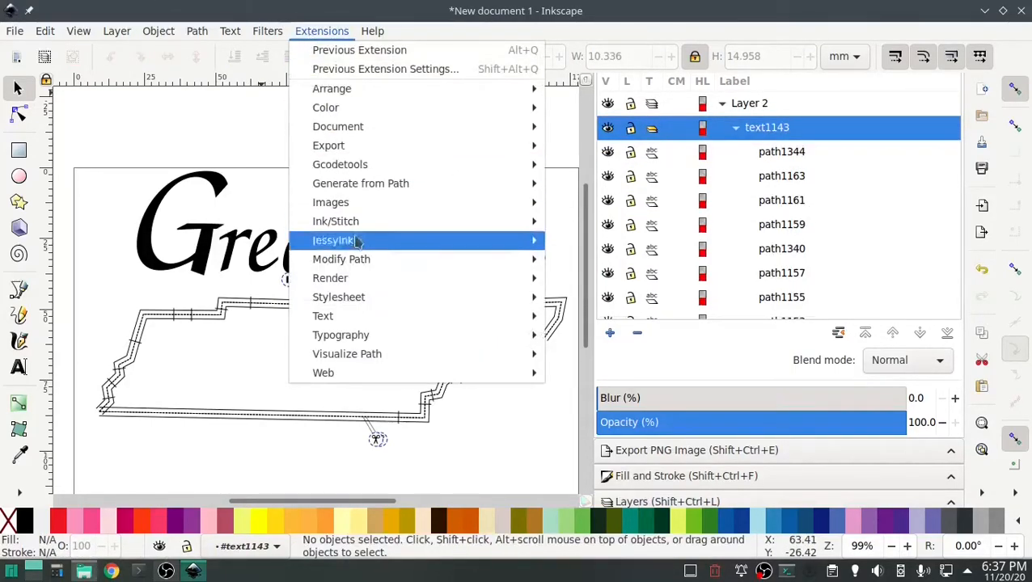
mouse_move(375, 283)
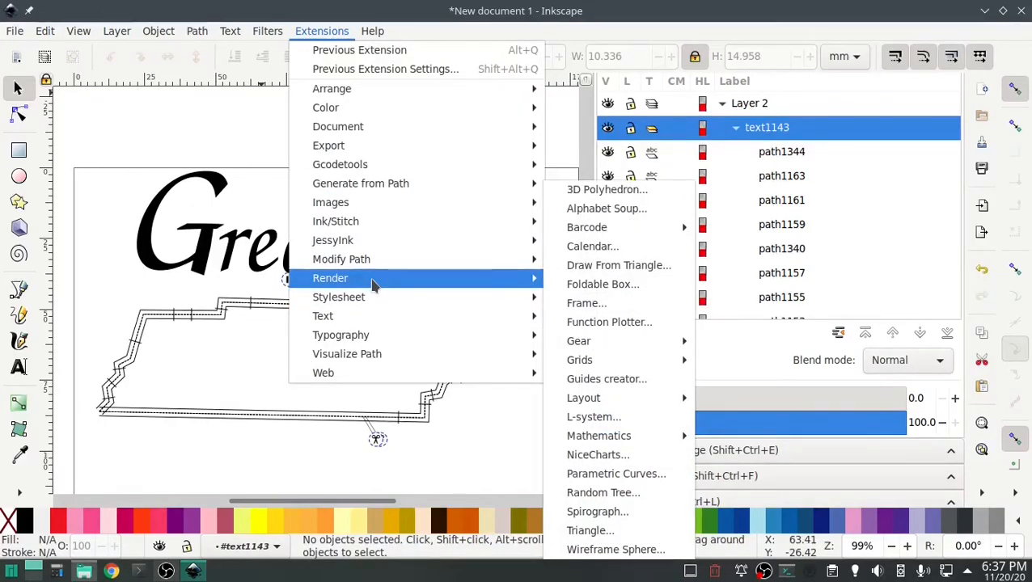
mouse_move(363, 231)
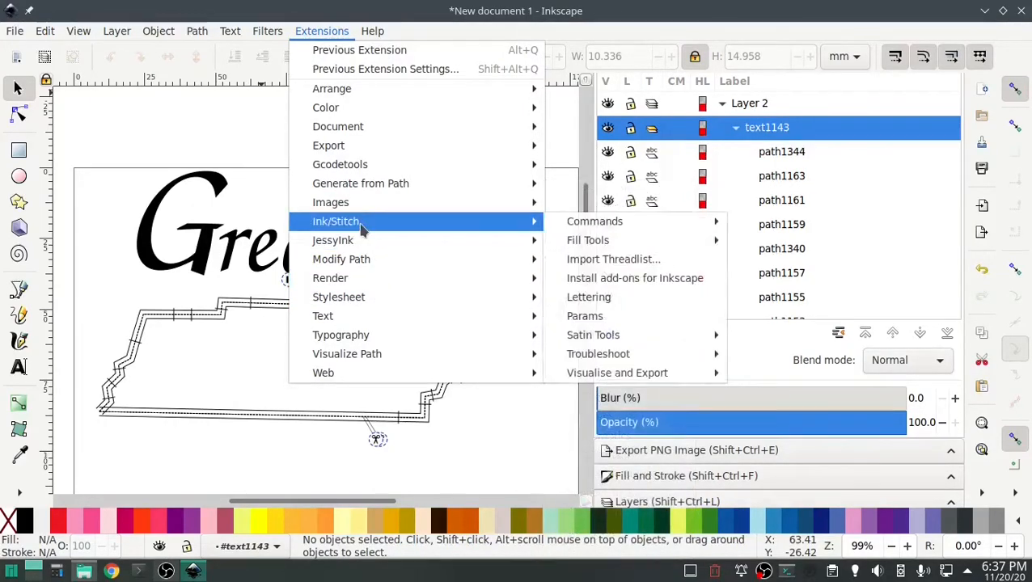
mouse_move(641, 354)
click(840, 392)
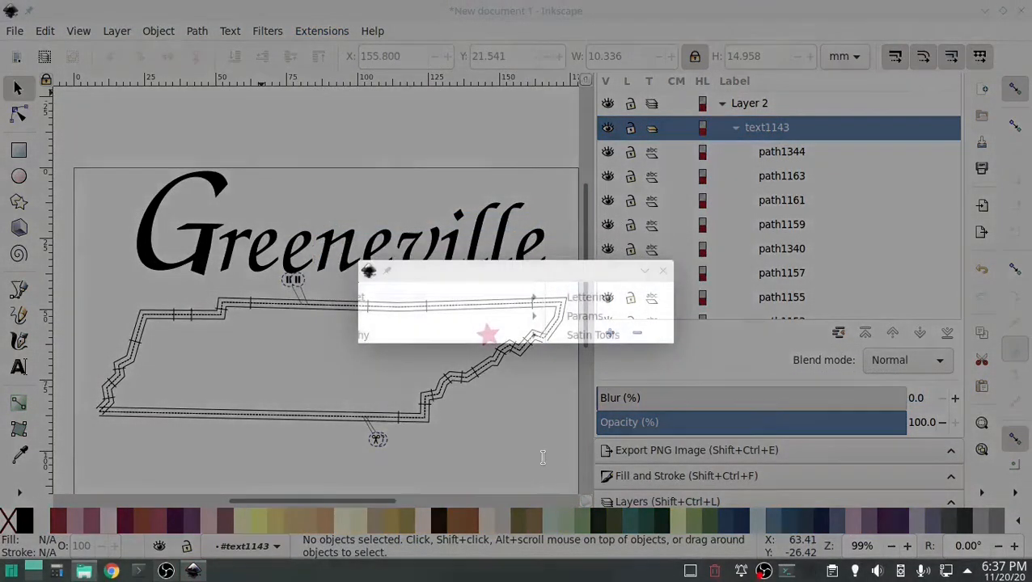
click(517, 496)
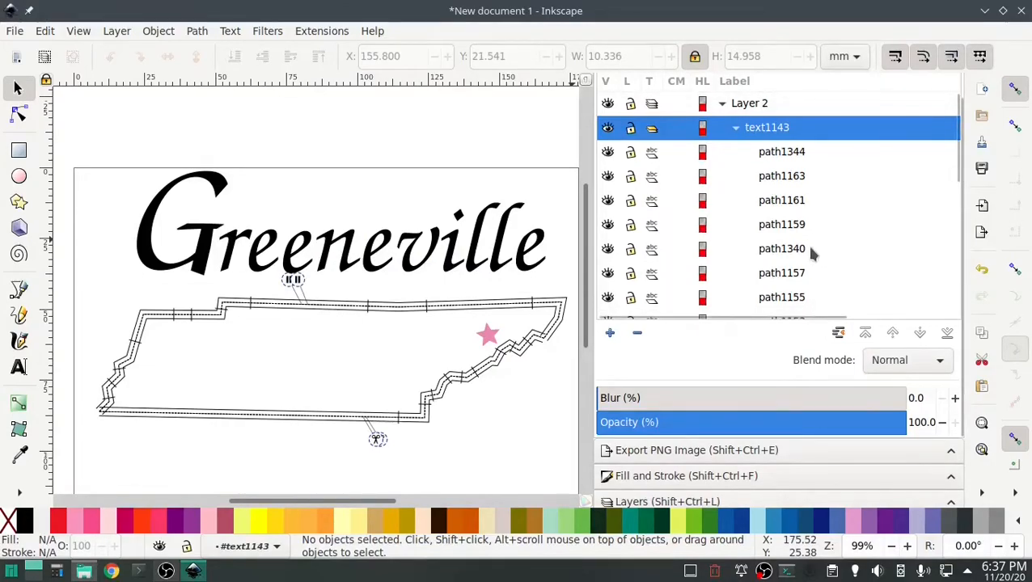
Step: Fill the whole Greeneville lettering group with the flat green color 00673eff
click(757, 127)
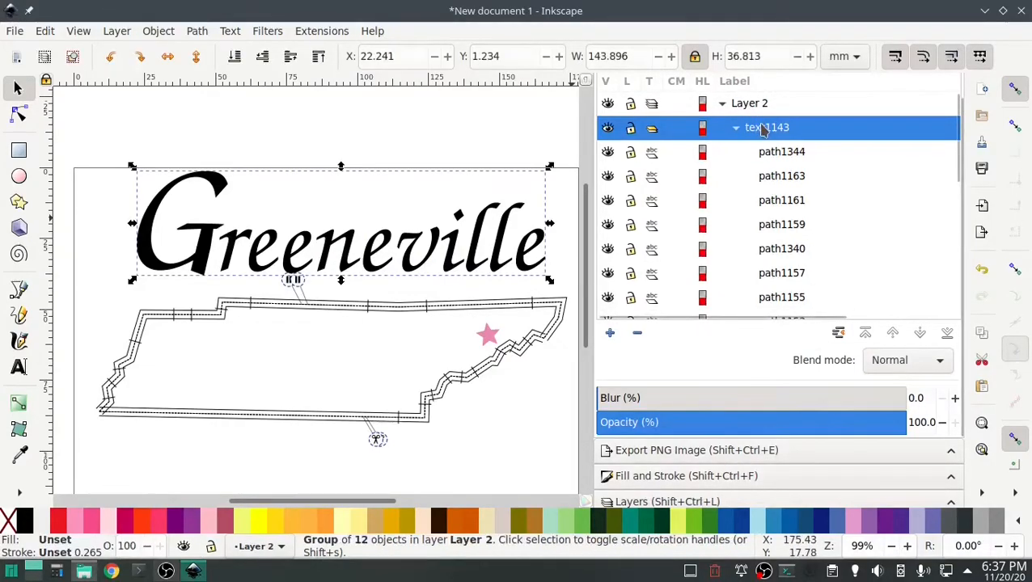
scroll(781, 400, down, 3)
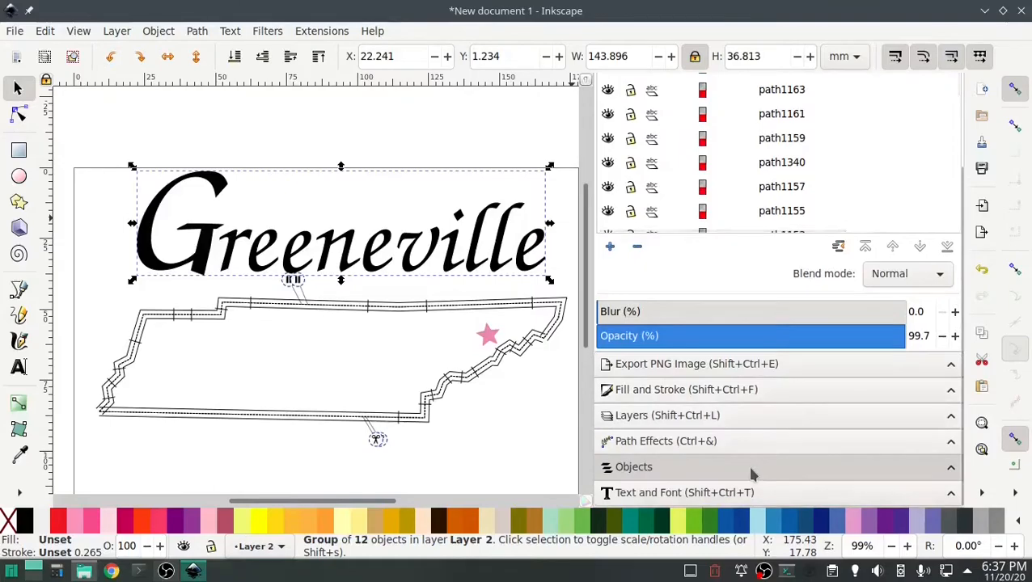
click(686, 493)
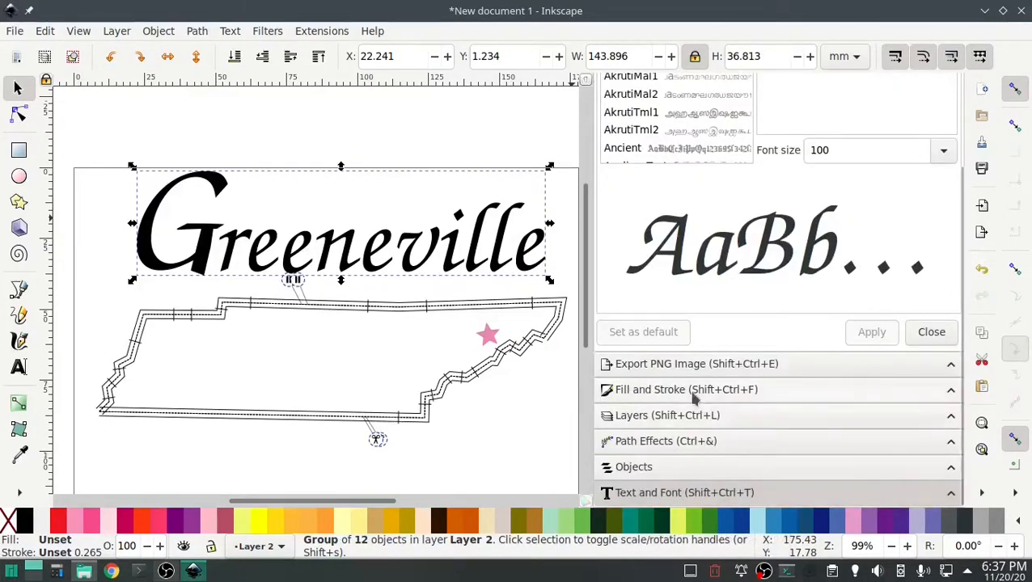
click(693, 392)
scroll(829, 221, up, 3)
click(628, 116)
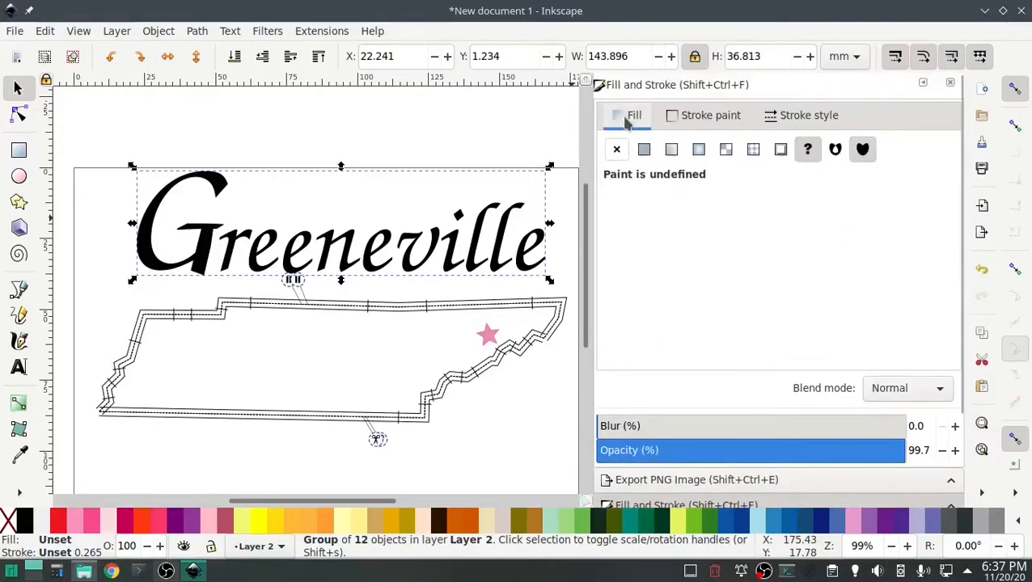
click(644, 149)
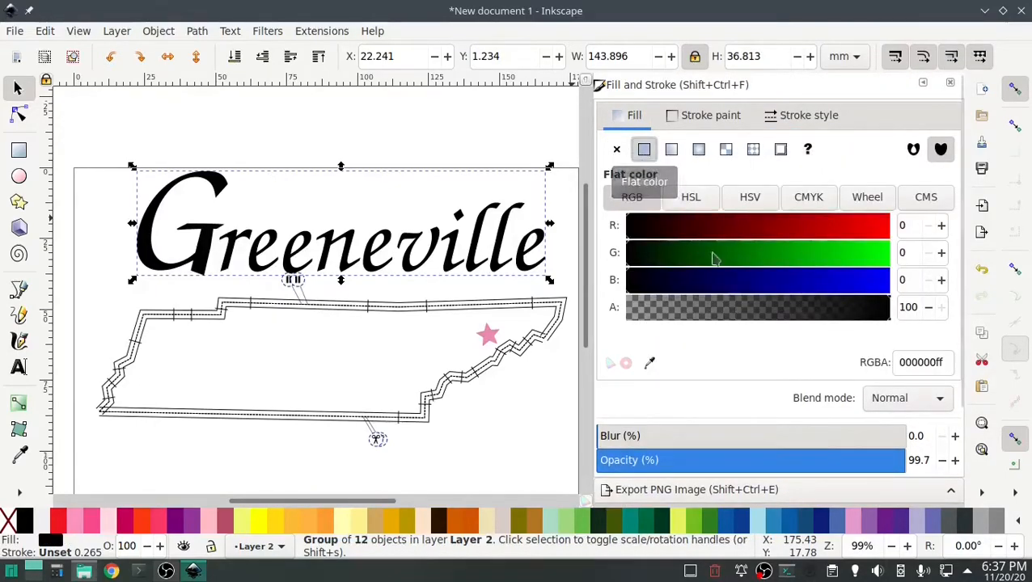
click(649, 524)
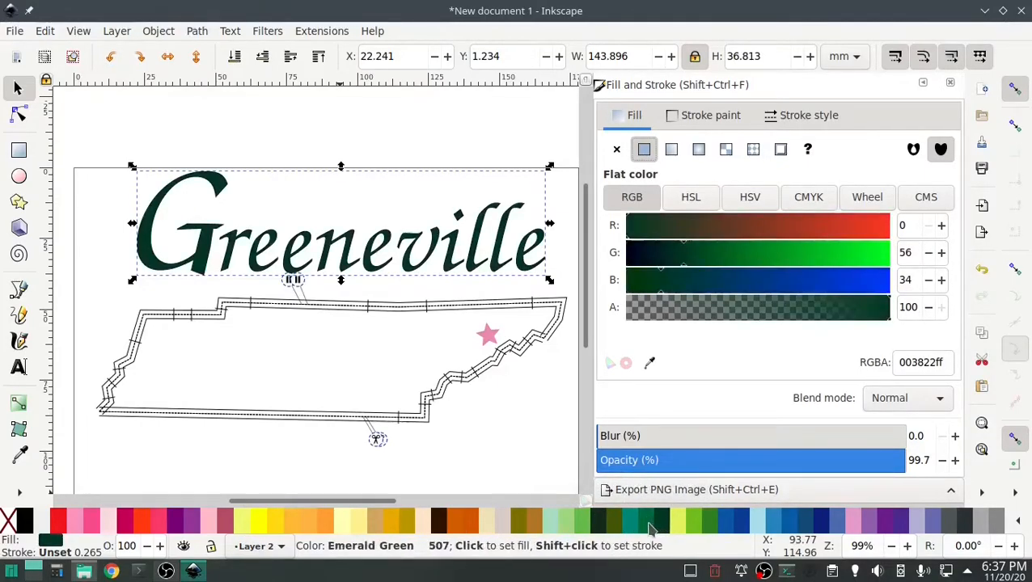
click(649, 525)
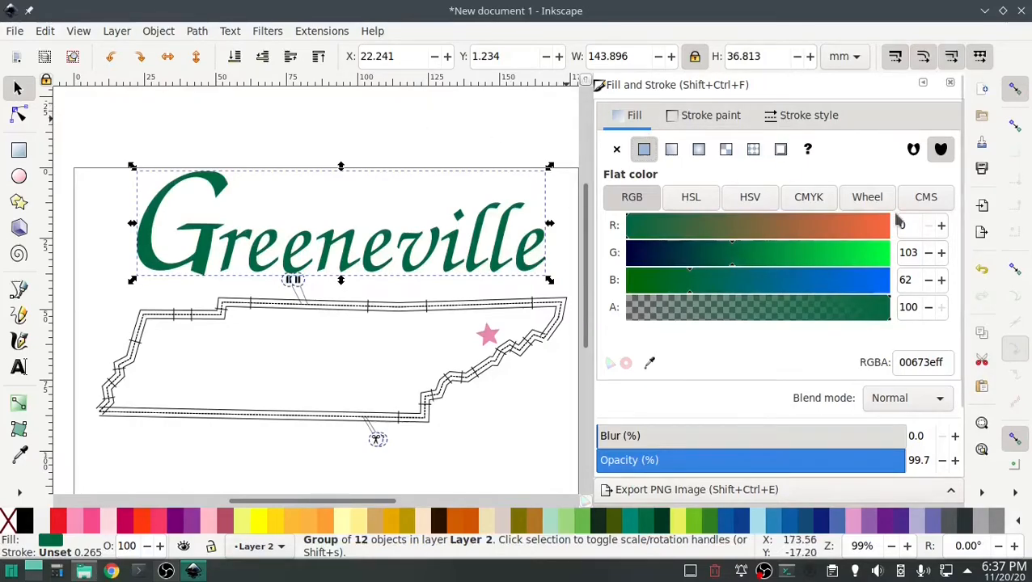
Step: Duplicate the green Greeneville lettering, remove the copy's fill and set its stroke width to 1 mm
click(617, 149)
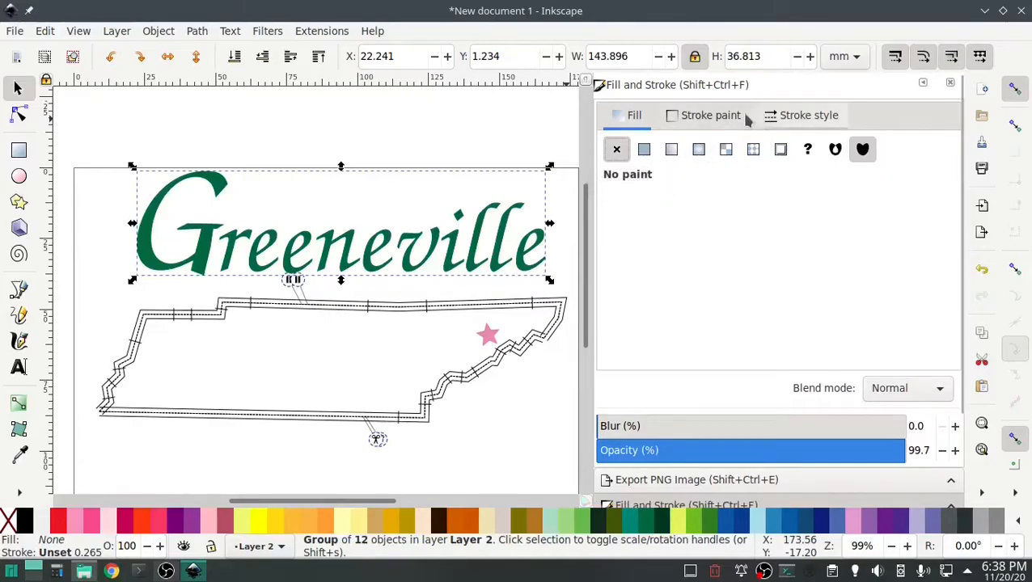
click(803, 117)
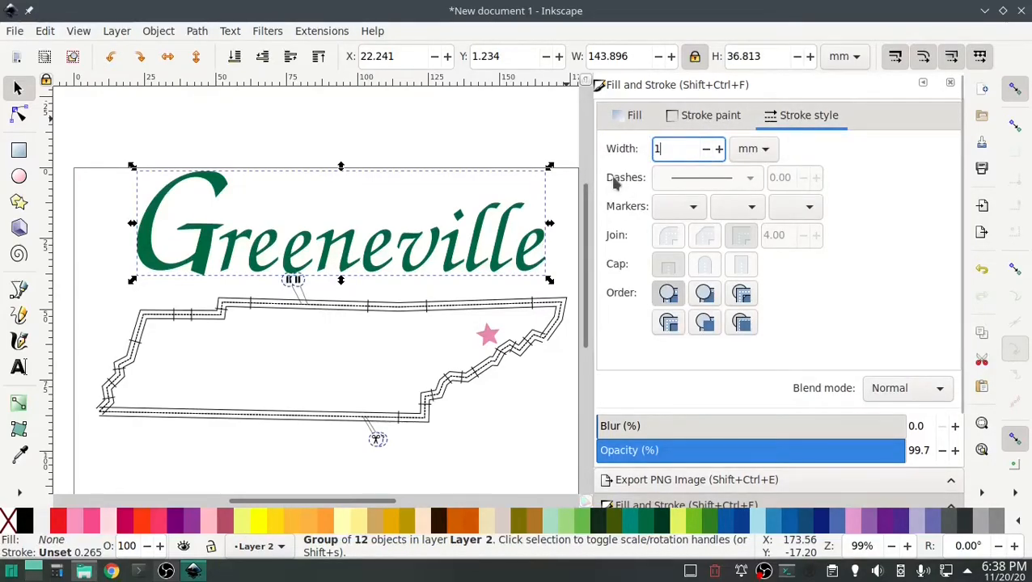
key(Return)
Step: Give the unfilled lettering copy a flat black stroke, 000000ff, at 100% alpha
click(703, 115)
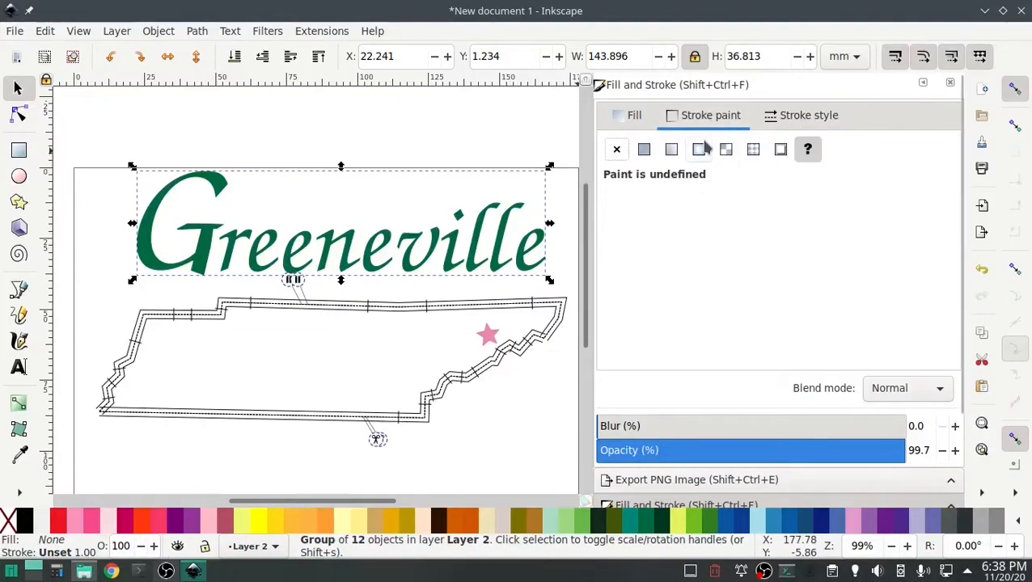
click(647, 150)
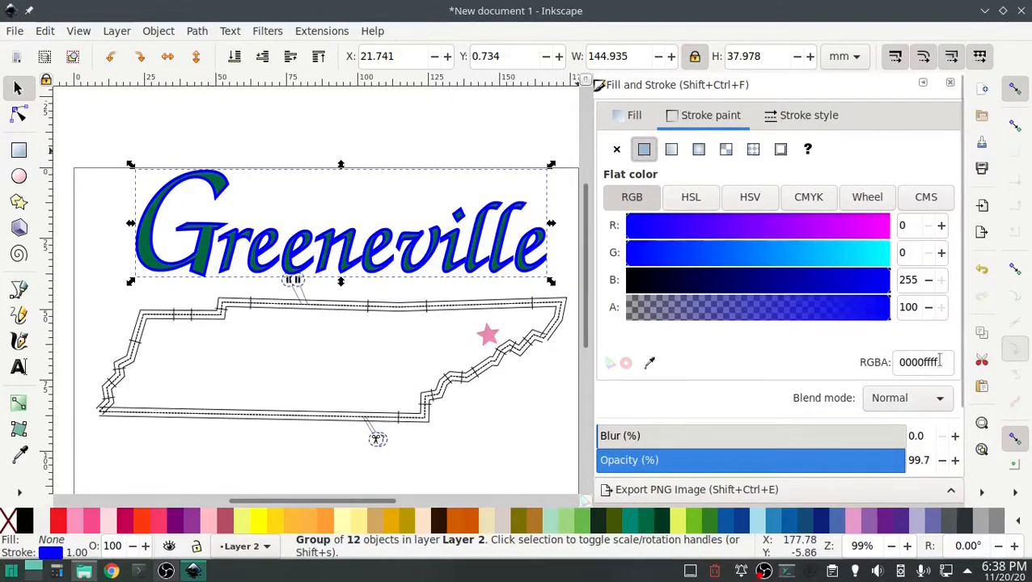
drag(940, 362, 918, 362)
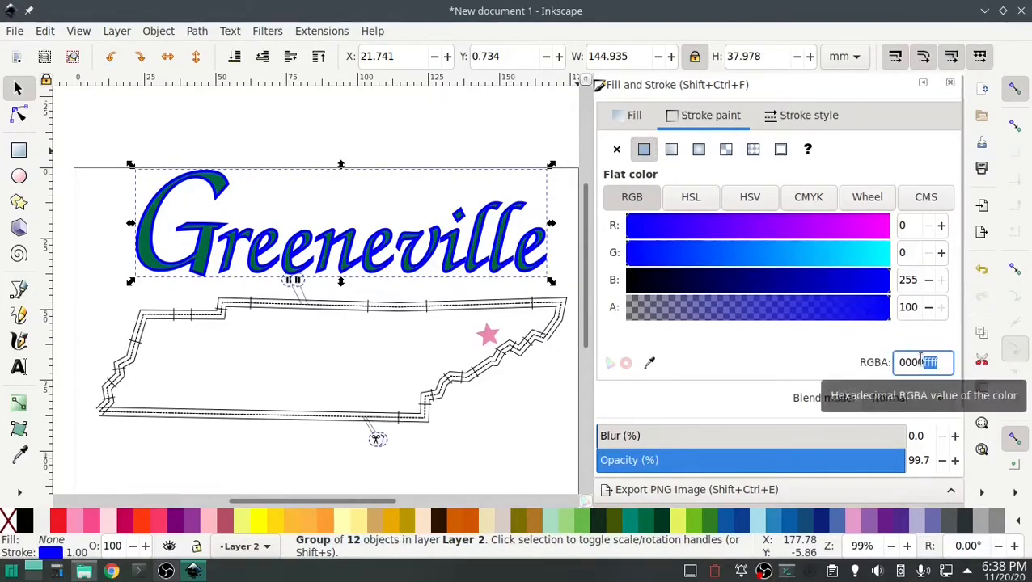
text(000)
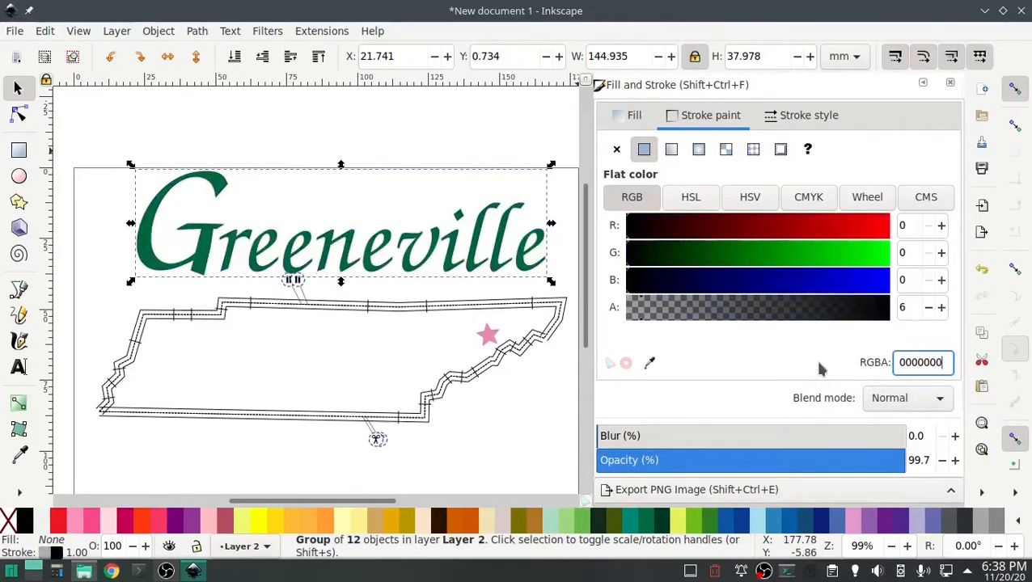
drag(872, 314, 897, 314)
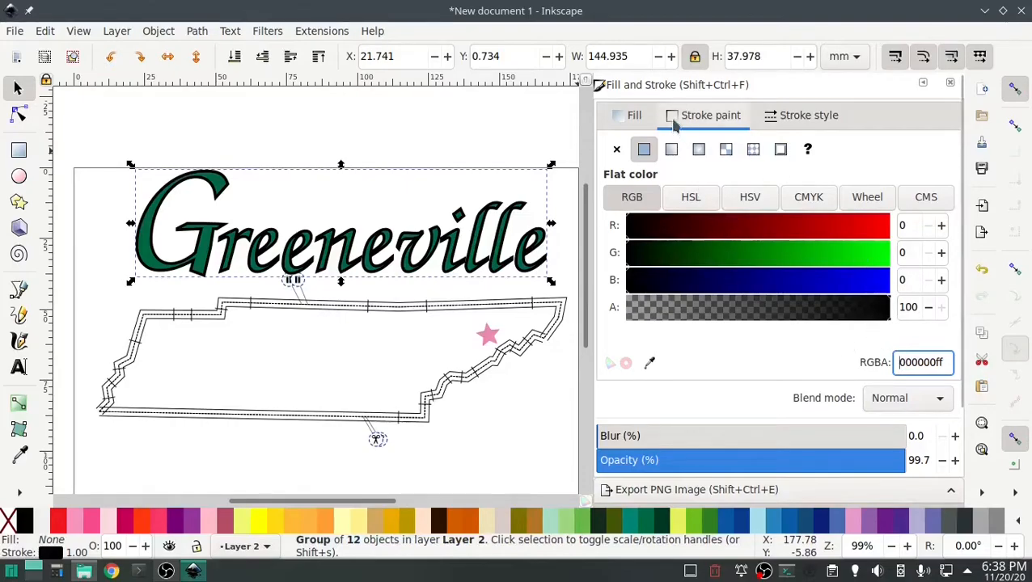
Step: Try a stroke width of 1.5 mm on the lettering's black outline copy
click(824, 129)
drag(684, 148, 635, 148)
text(1.5)
key(Return)
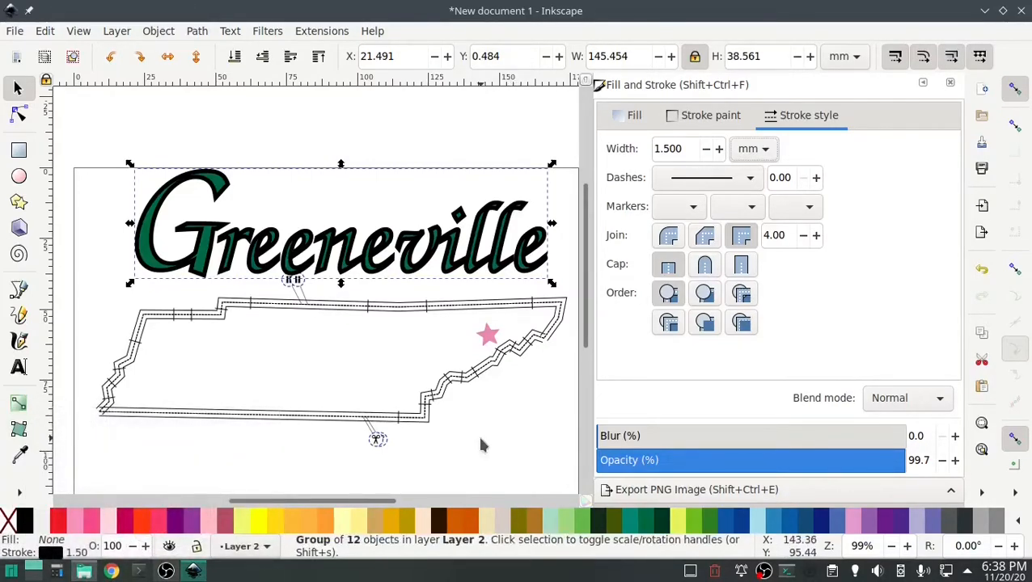
Step: Show the document's object list and undo the last stroke width change on the lettering outline
drag(511, 426, 518, 346)
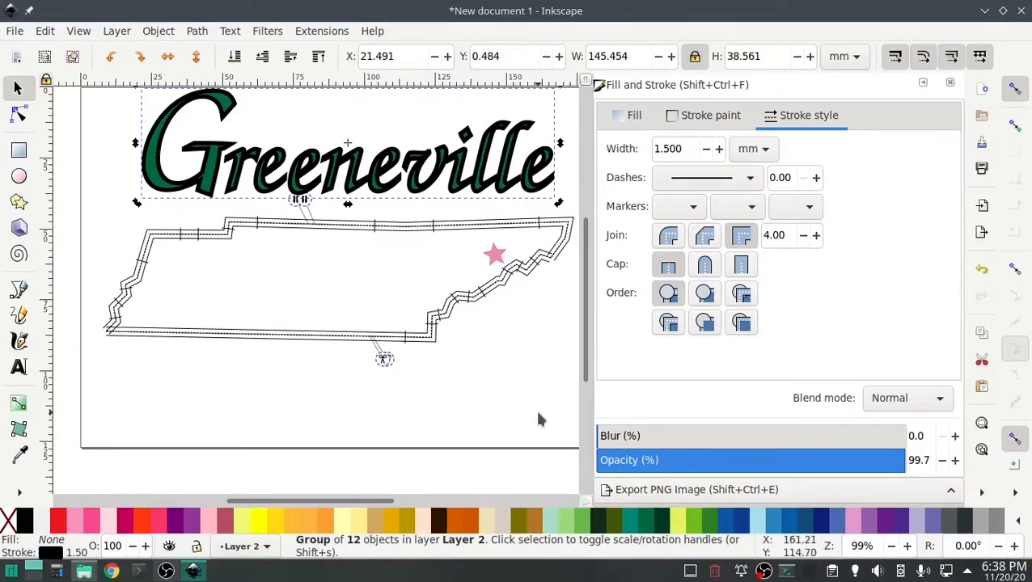
scroll(845, 323, down, 5)
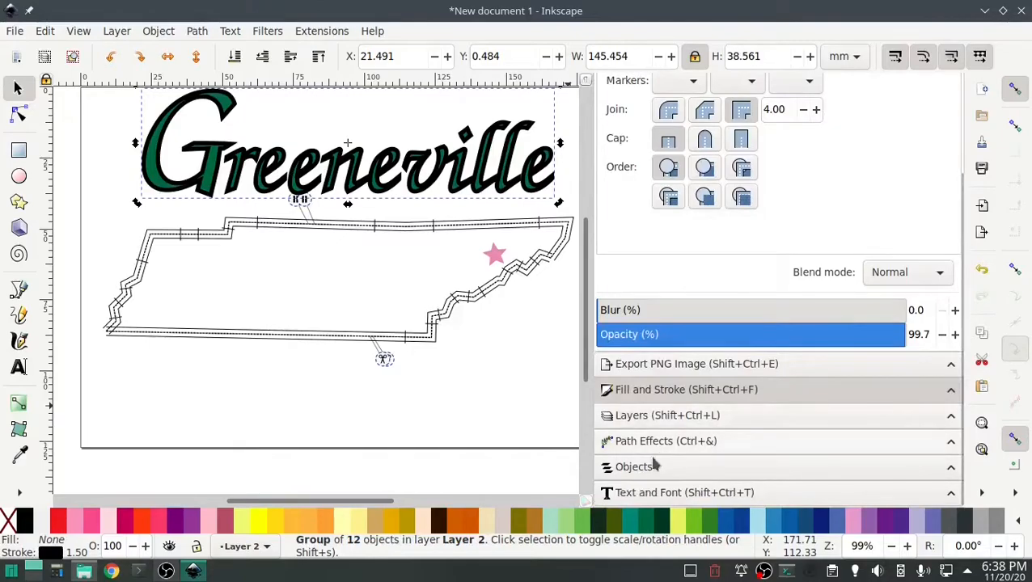
click(769, 470)
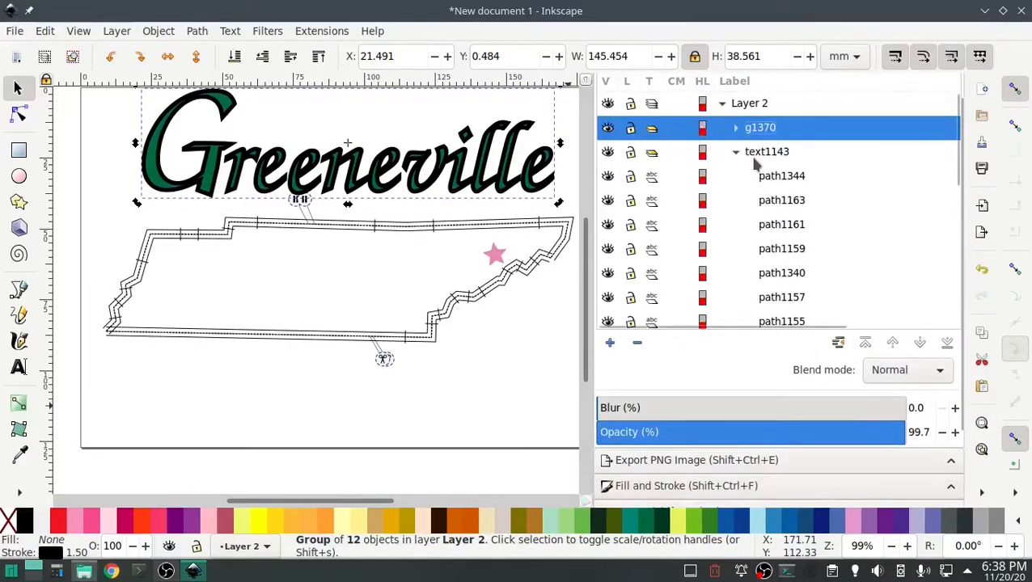
key(ctrl+z)
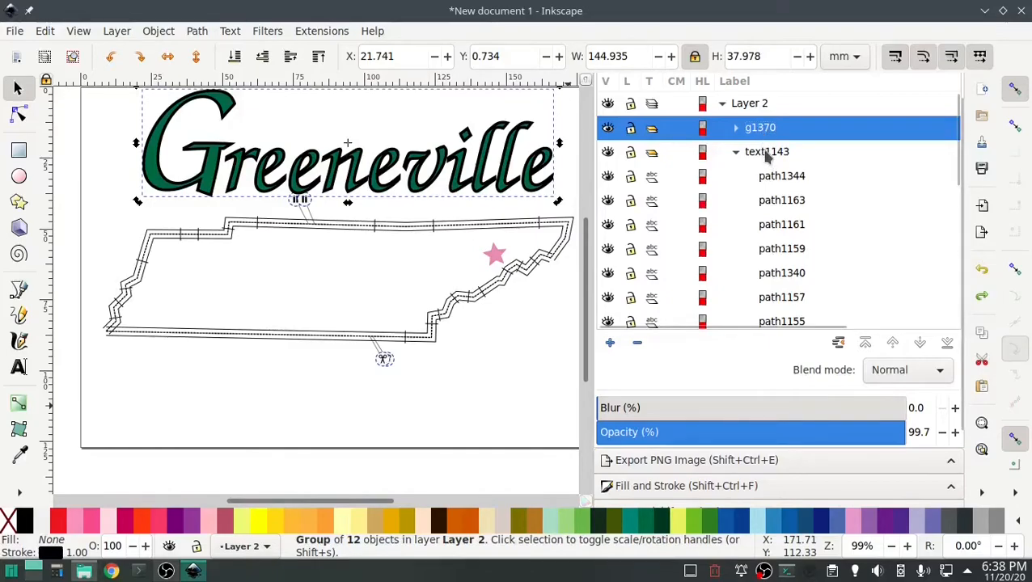
Step: Move the green lettering and its black outline together to X 18.570, Y 4.170 mm and group them
shift+click(767, 154)
mouse_move(259, 188)
mouse_down()
mouse_move(273, 201)
mouse_move(252, 201)
mouse_up()
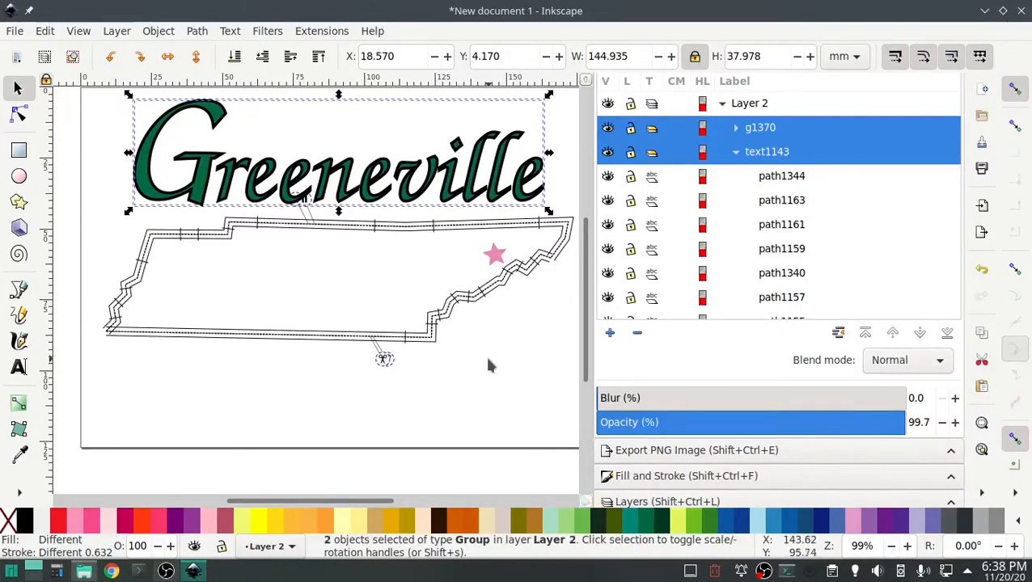
right_click(764, 152)
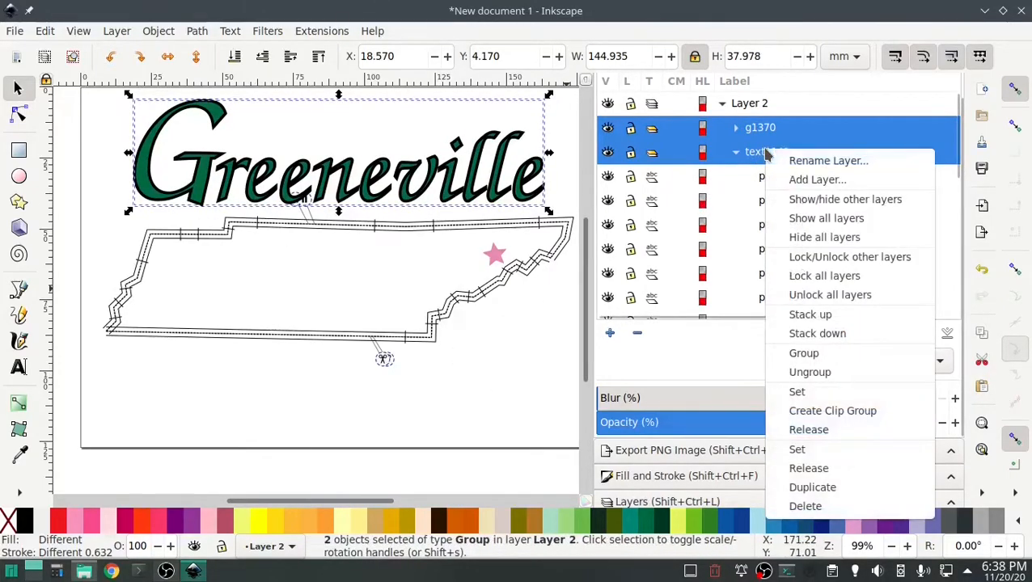
click(848, 372)
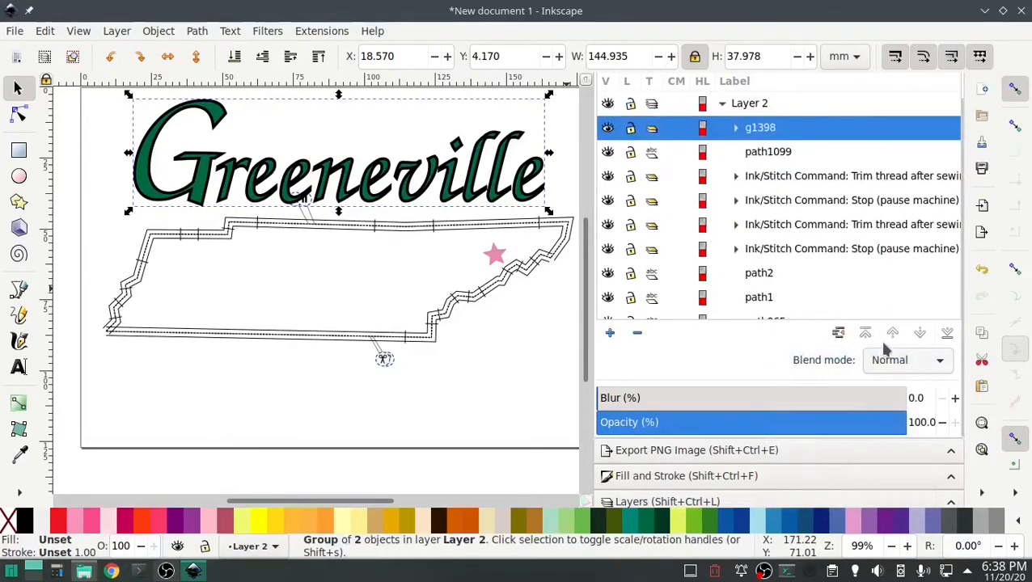
click(751, 150)
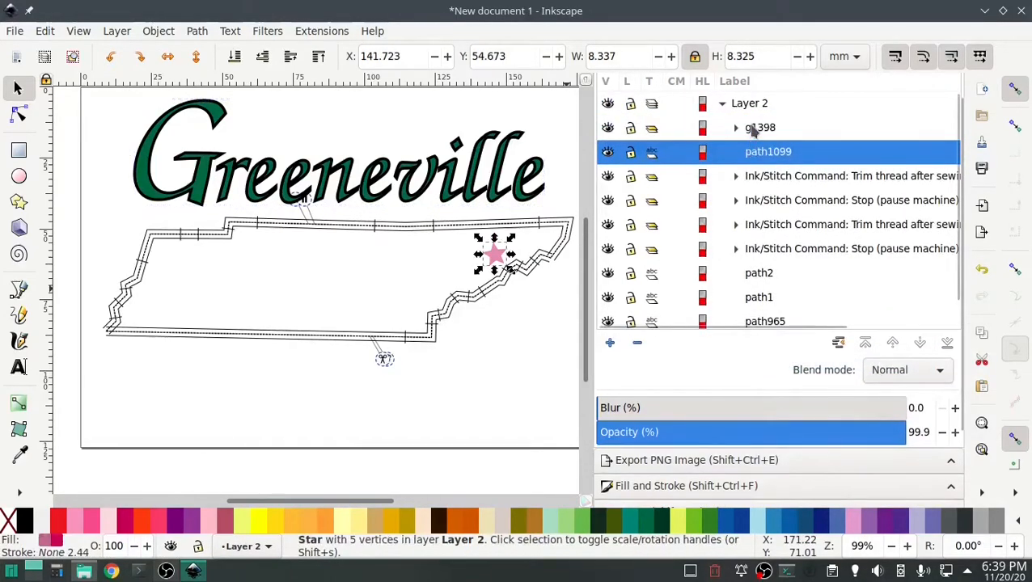
click(753, 129)
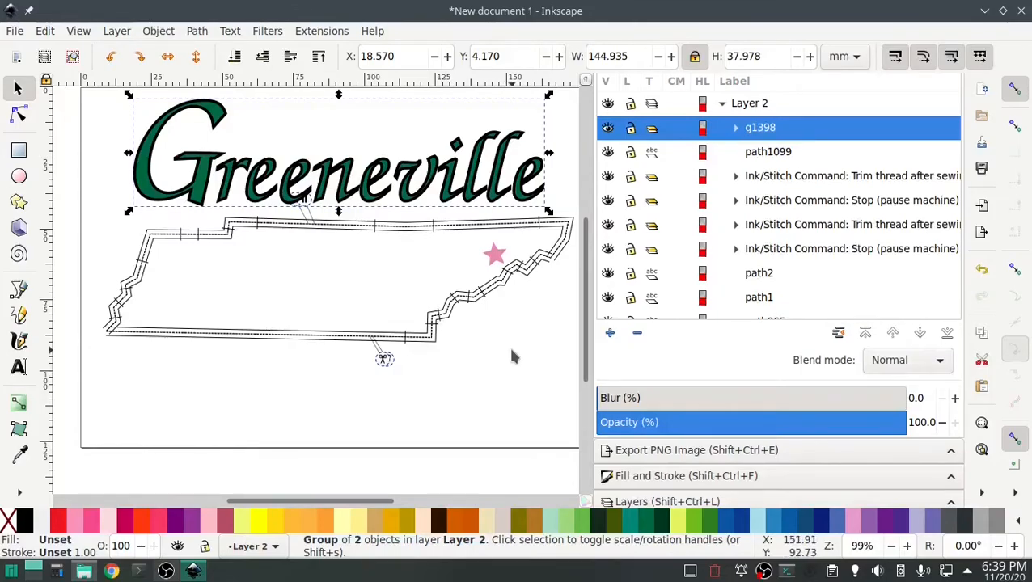
Step: Deselect everything and run the Ink/Stitch Simulator / Realistic Preview on the whole design
click(305, 32)
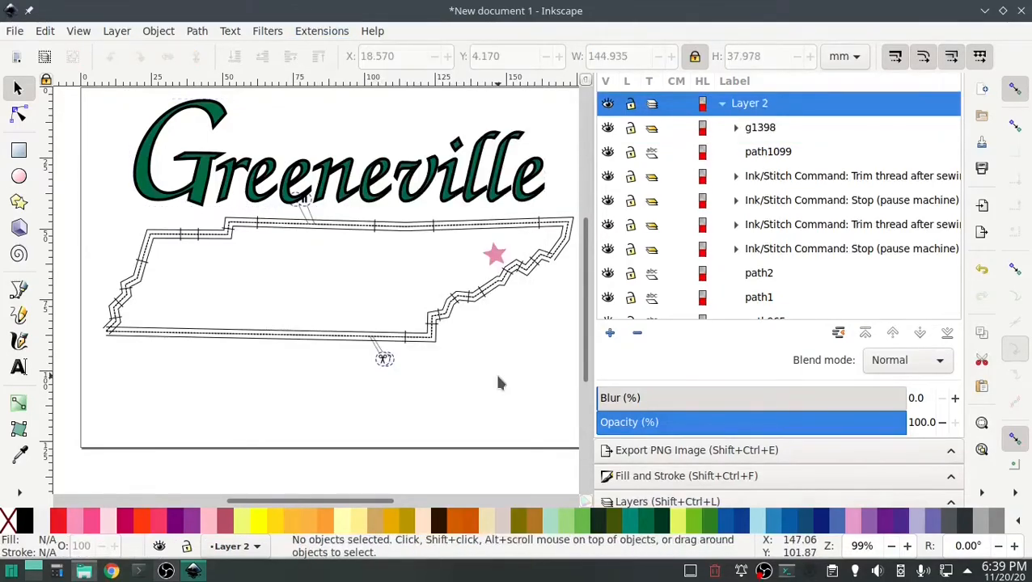
click(322, 31)
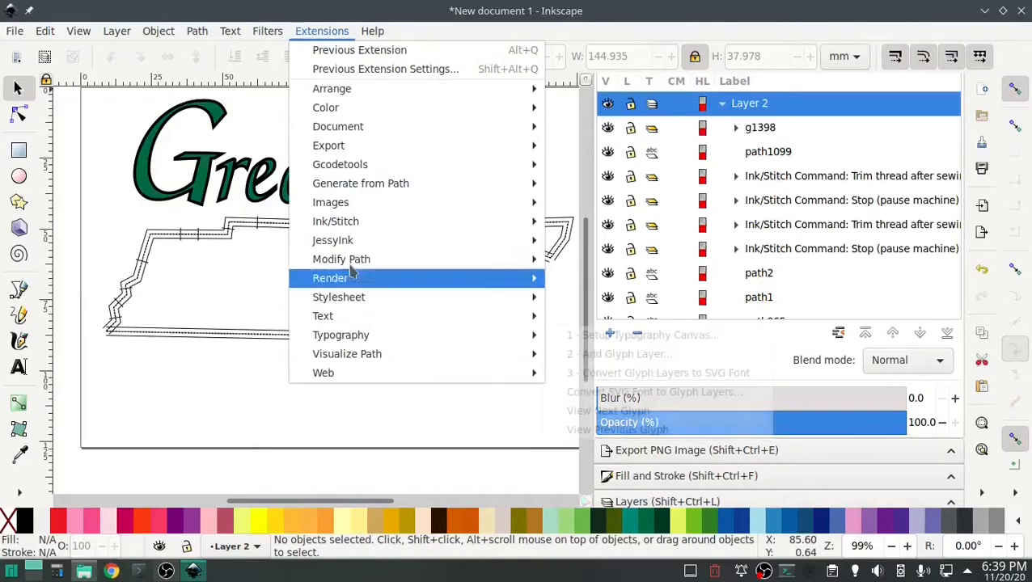
mouse_move(348, 221)
mouse_move(603, 354)
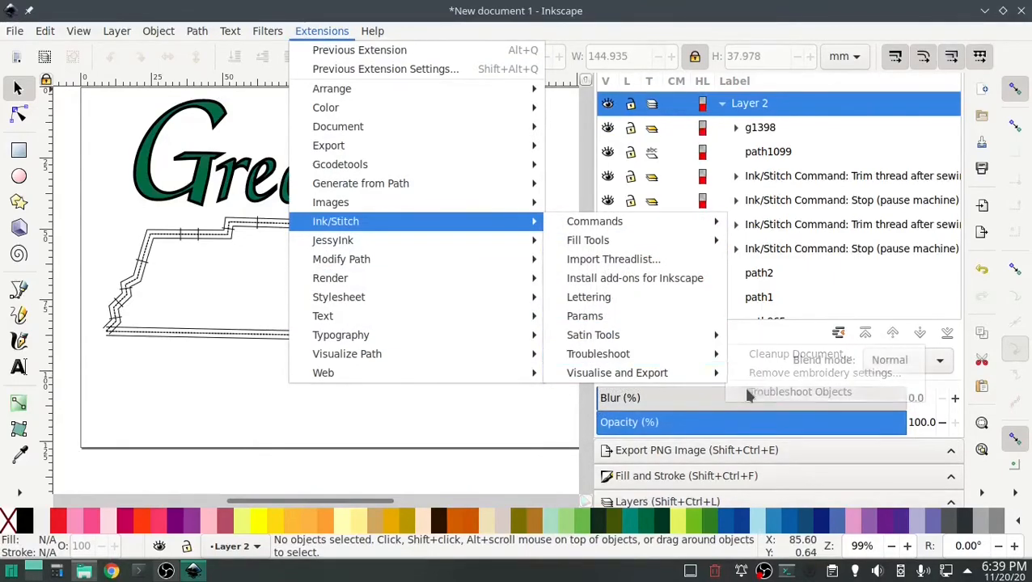
mouse_move(686, 375)
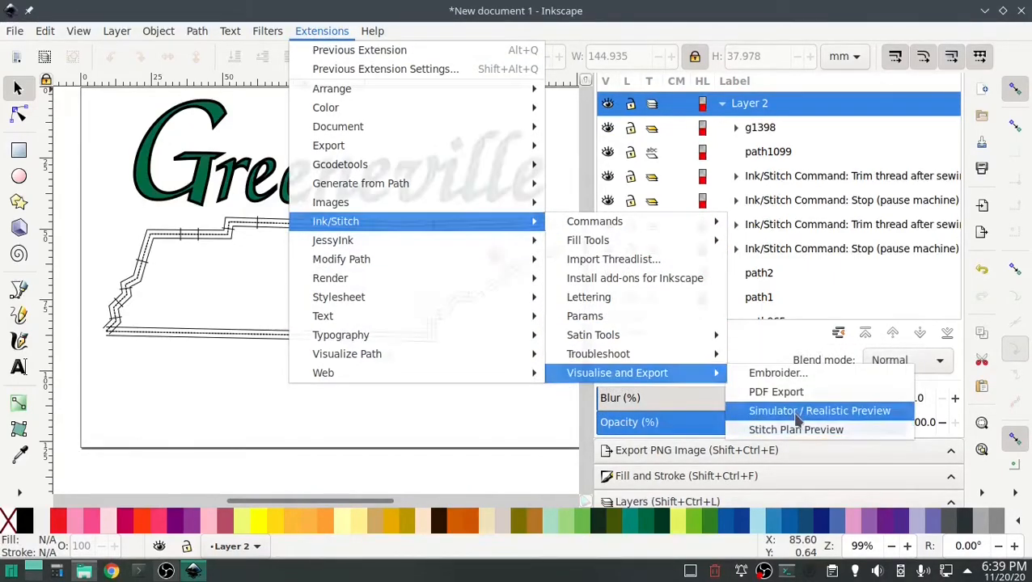
click(797, 414)
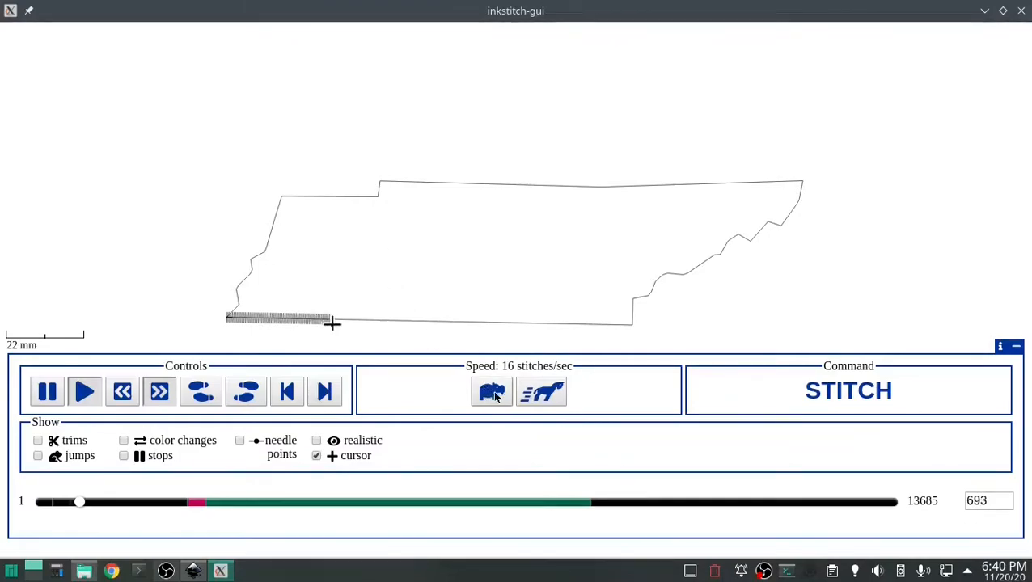
Step: Speed the stitch simulation up to 1024 stitches/sec and watch the design stitch out to the end
click(542, 391)
click(543, 393)
click(544, 394)
click(546, 395)
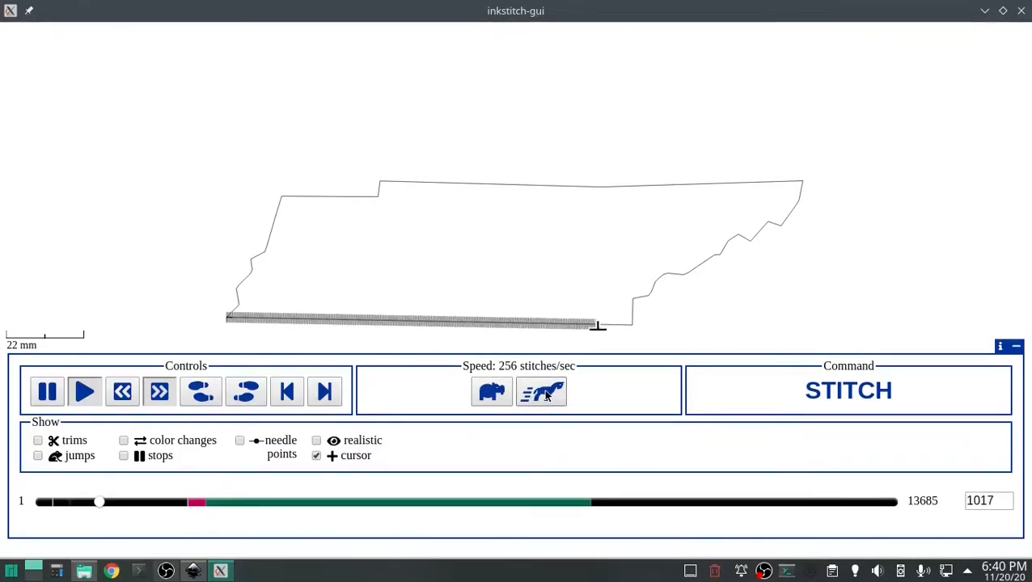
click(546, 395)
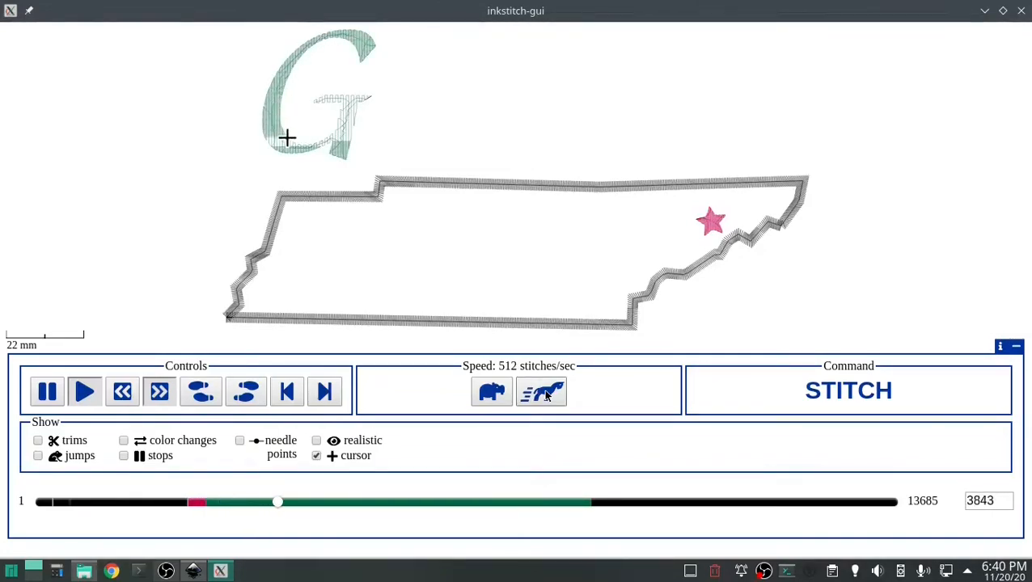
click(546, 394)
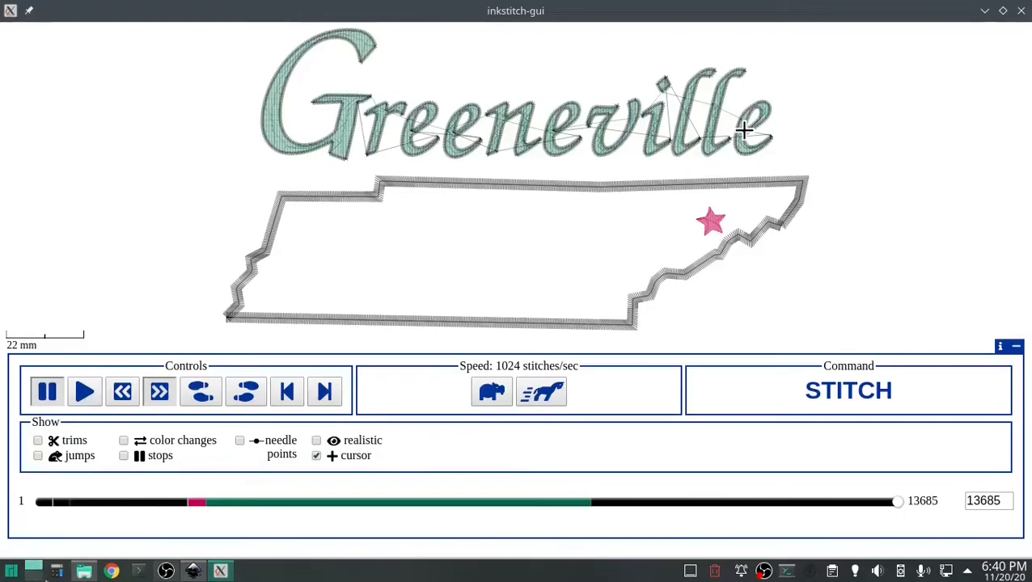
Step: Compare the gtn.svg design in Inkscape with the photo of the stitched appliqué in Gwenview
click(84, 570)
click(491, 212)
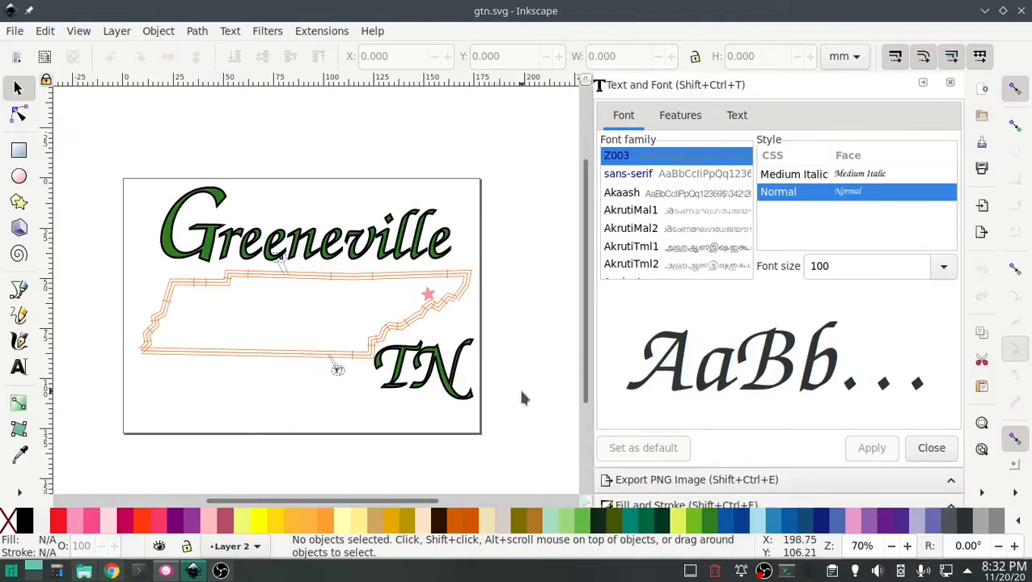
click(166, 572)
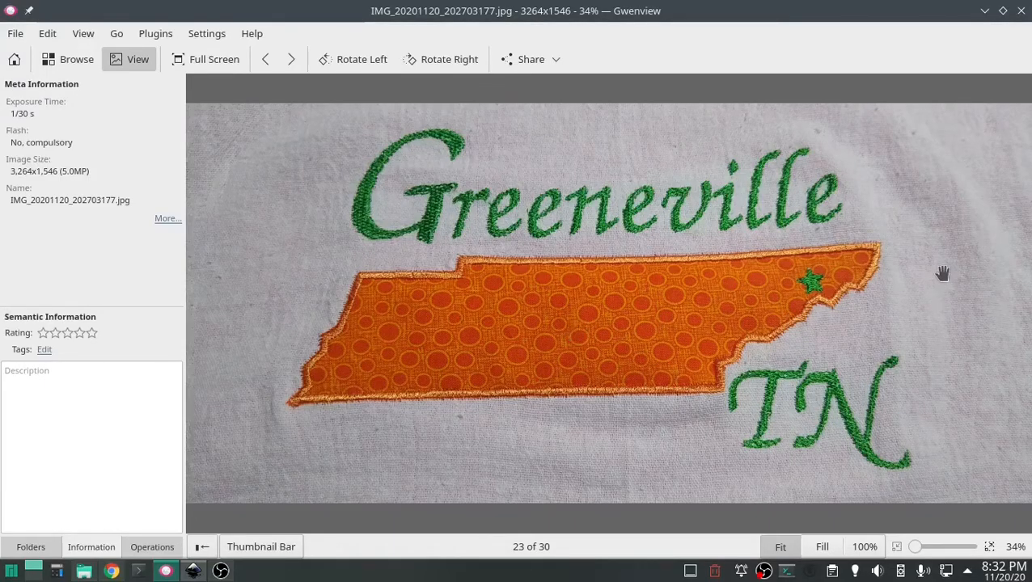
click(193, 571)
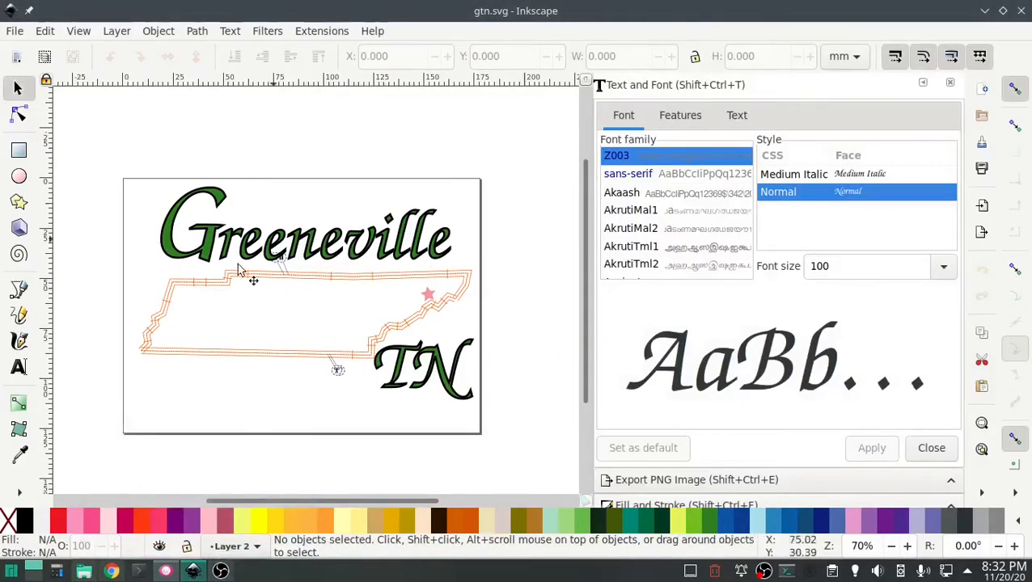
click(165, 571)
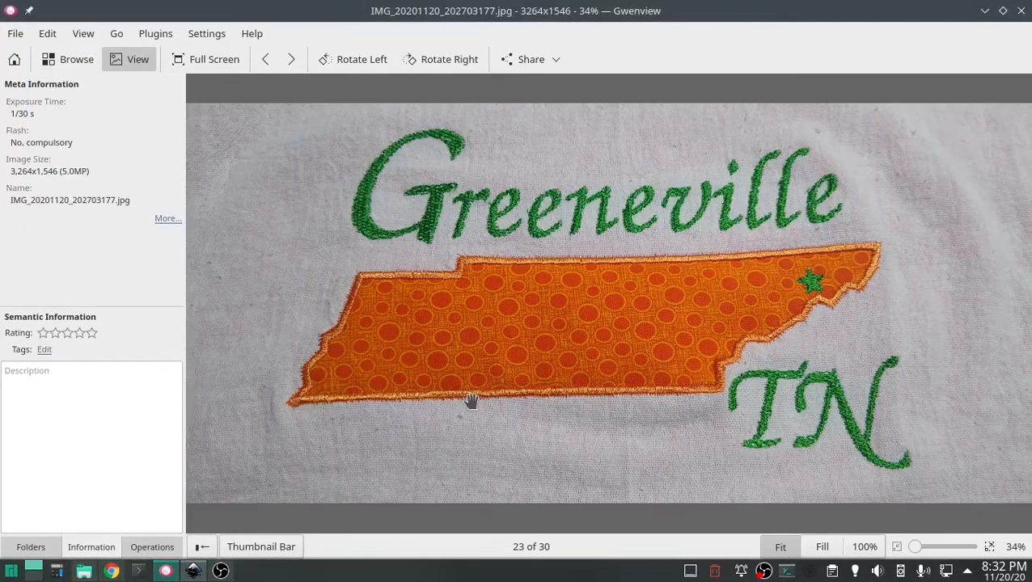